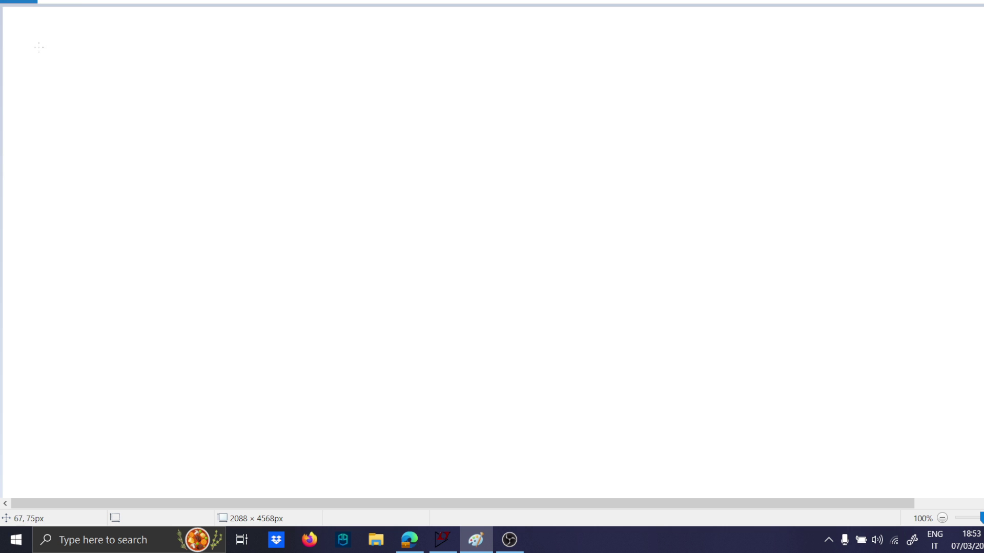
# Sketch a buck converter output stage on the blank canvas: series switch, freewheeling diode, inductor and an arrow for the current direction.
pyautogui.moveTo(40, 48)
pyautogui.mouseDown()
pyautogui.moveTo(127, 21)
pyautogui.moveTo(149, 48)
pyautogui.moveTo(215, 48)
pyautogui.moveTo(218, 65)
pyautogui.moveTo(230, 68)
pyautogui.mouseUp()
pyautogui.moveTo(217, 72)
pyautogui.mouseDown()
pyautogui.moveTo(204, 87)
pyautogui.moveTo(223, 76)
pyautogui.mouseUp()
pyautogui.moveTo(224, 91); pyautogui.dragTo(222, 126)
pyautogui.moveTo(217, 46)
pyautogui.mouseDown()
pyautogui.moveTo(370, 49)
pyautogui.moveTo(442, 74)
pyautogui.mouseUp()
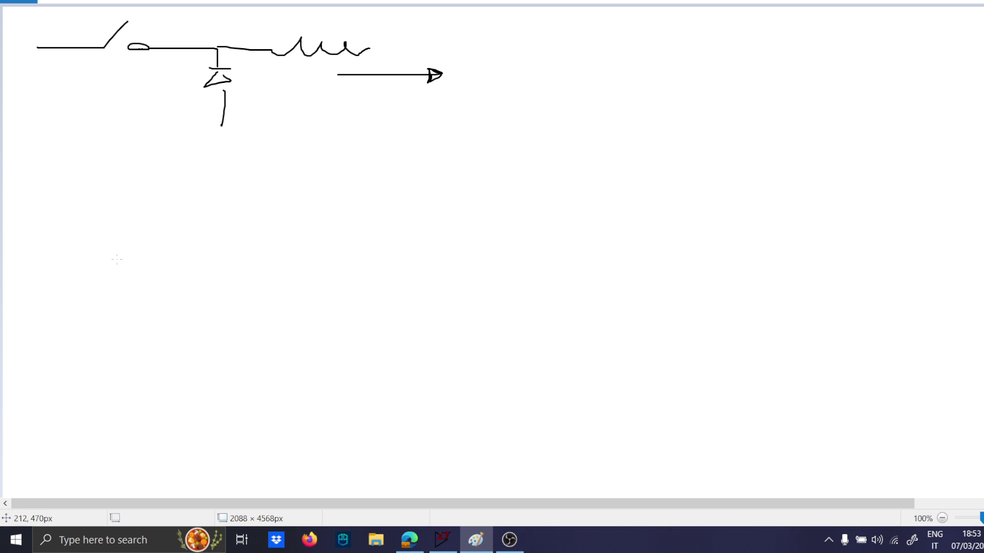
# Sketch a push-pull primary below it: a circular DC source with + and − marks, two switch branches and a centre-tapped winding.
pyautogui.moveTo(111, 258)
pyautogui.mouseDown()
pyautogui.moveTo(216, 241)
pyautogui.moveTo(109, 253)
pyautogui.mouseUp()
pyautogui.moveTo(167, 262); pyautogui.dragTo(193, 263)
pyautogui.moveTo(182, 253); pyautogui.dragTo(182, 272)
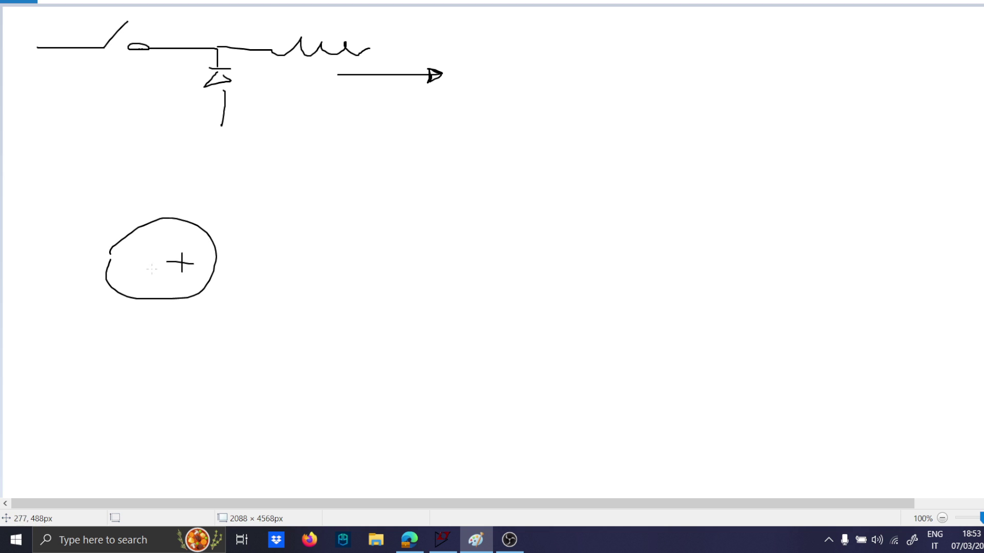
pyautogui.moveTo(111, 266)
pyautogui.mouseDown()
pyautogui.moveTo(132, 265)
pyautogui.moveTo(54, 195)
pyautogui.moveTo(158, 172)
pyautogui.moveTo(236, 261)
pyautogui.mouseUp()
pyautogui.moveTo(50, 274)
pyautogui.mouseDown()
pyautogui.moveTo(48, 307)
pyautogui.moveTo(109, 340)
pyautogui.moveTo(135, 326)
pyautogui.moveTo(199, 341)
pyautogui.moveTo(274, 324)
pyautogui.moveTo(275, 270)
pyautogui.mouseUp()
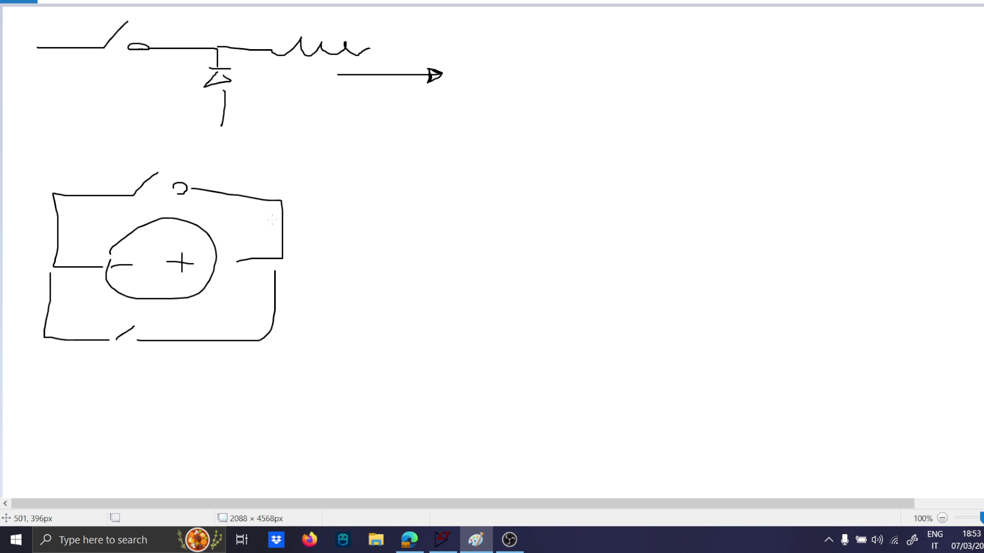
pyautogui.moveTo(257, 198)
pyautogui.mouseDown()
pyautogui.moveTo(286, 255)
pyautogui.moveTo(251, 258)
pyautogui.moveTo(293, 285)
pyautogui.moveTo(239, 340)
pyautogui.mouseUp()
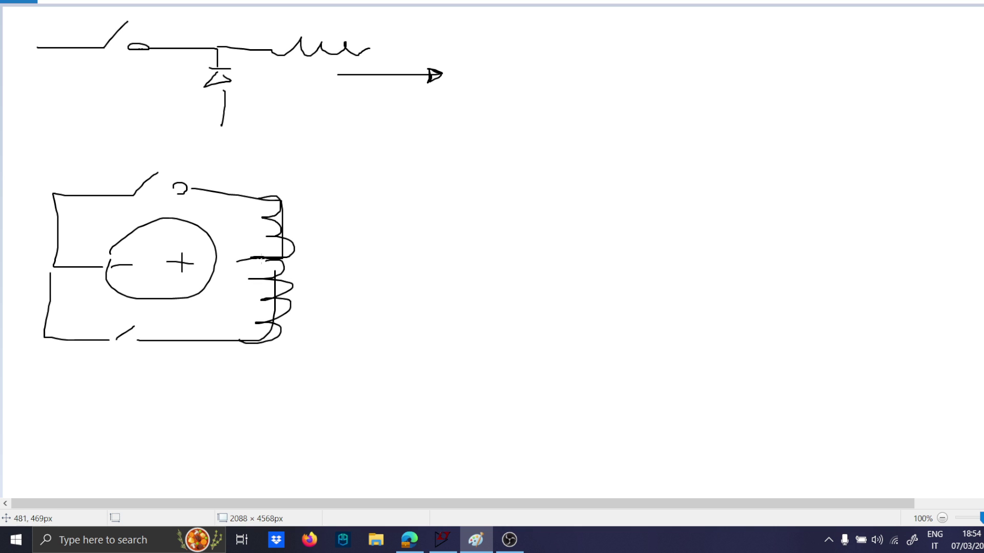
pyautogui.moveTo(261, 259); pyautogui.dragTo(214, 257)
# Draw the centre-tapped secondary winding with a rectifier diode on each end, and join both diode outputs.
pyautogui.moveTo(379, 198)
pyautogui.mouseDown()
pyautogui.moveTo(372, 236)
pyautogui.moveTo(392, 253)
pyautogui.moveTo(343, 322)
pyautogui.moveTo(412, 328)
pyautogui.mouseUp()
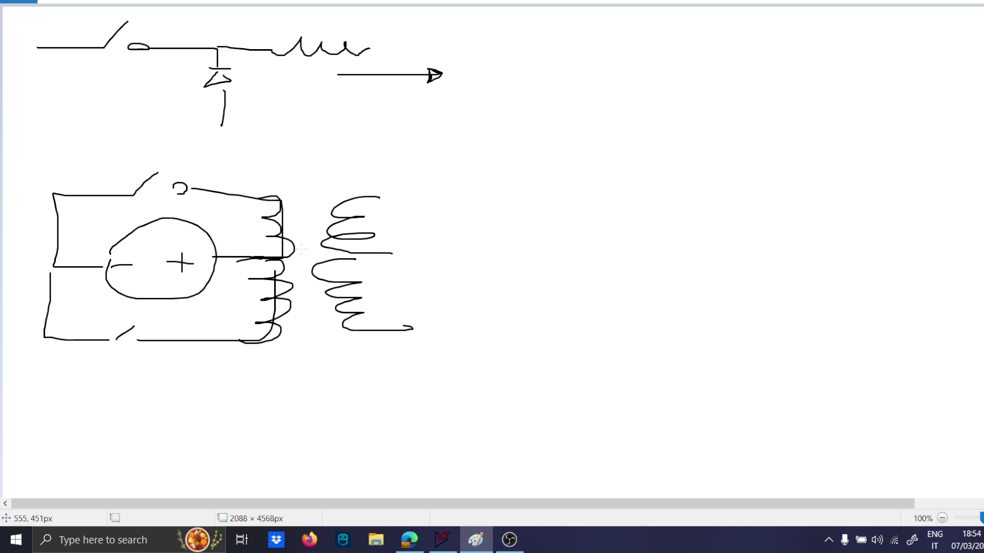
pyautogui.moveTo(378, 197)
pyautogui.mouseDown()
pyautogui.moveTo(433, 195)
pyautogui.moveTo(435, 213)
pyautogui.mouseUp()
pyautogui.moveTo(434, 177)
pyautogui.mouseDown()
pyautogui.moveTo(470, 200)
pyautogui.moveTo(439, 214)
pyautogui.mouseUp()
pyautogui.moveTo(476, 178)
pyautogui.mouseDown()
pyautogui.moveTo(476, 207)
pyautogui.moveTo(543, 198)
pyautogui.mouseUp()
pyautogui.moveTo(418, 316)
pyautogui.mouseDown()
pyautogui.moveTo(418, 343)
pyautogui.moveTo(458, 341)
pyautogui.mouseUp()
pyautogui.moveTo(458, 341); pyautogui.dragTo(435, 353)
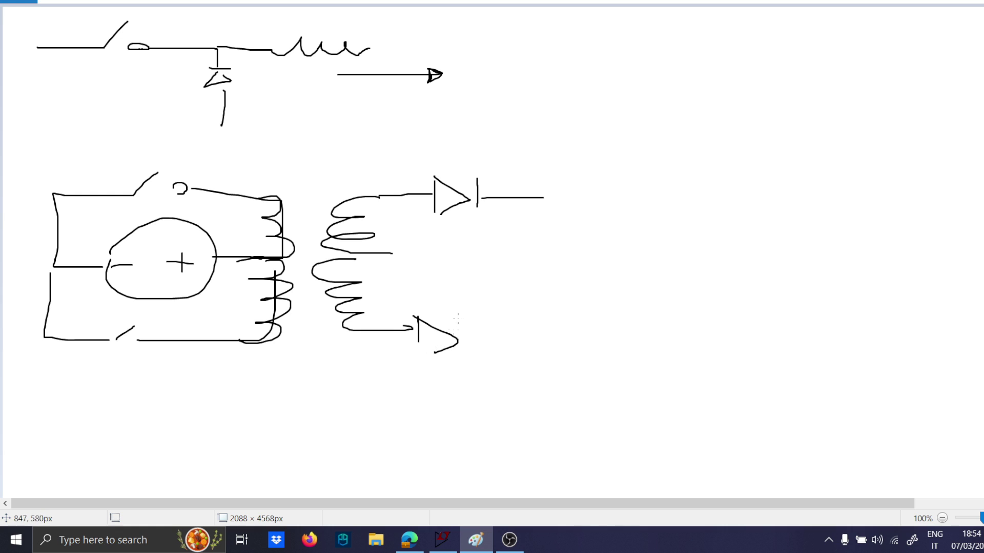
pyautogui.moveTo(459, 316); pyautogui.dragTo(459, 365)
pyautogui.moveTo(463, 343)
pyautogui.mouseDown()
pyautogui.moveTo(476, 343)
pyautogui.moveTo(546, 232)
pyautogui.moveTo(548, 196)
pyautogui.mouseUp()
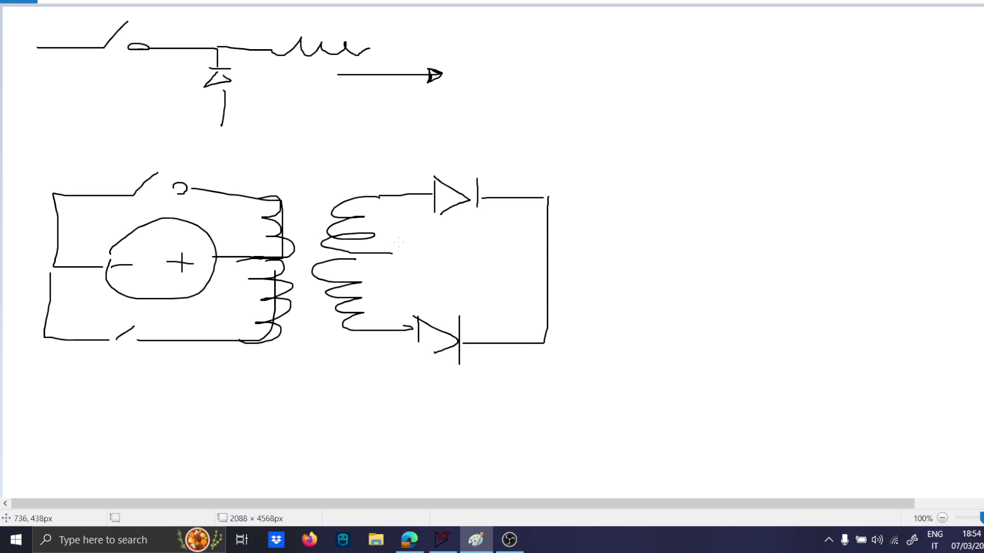
# Complete the output side with the centre-tap return line, a series inductor, an output capacitor and a load resistor.
pyautogui.moveTo(388, 254)
pyautogui.mouseDown()
pyautogui.moveTo(520, 239)
pyautogui.moveTo(660, 259)
pyautogui.mouseUp()
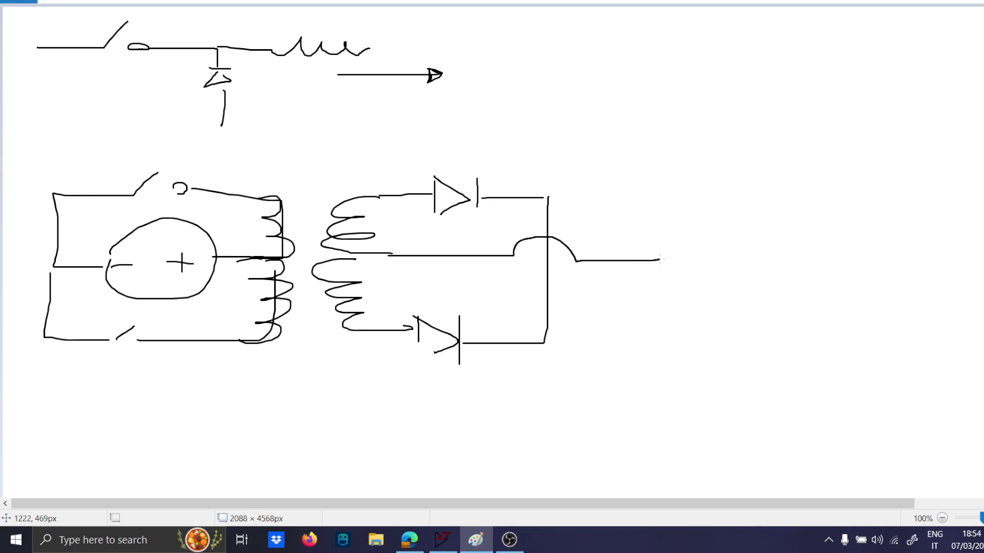
pyautogui.moveTo(557, 195)
pyautogui.mouseDown()
pyautogui.moveTo(725, 191)
pyautogui.moveTo(797, 211)
pyautogui.mouseUp()
pyautogui.moveTo(753, 224)
pyautogui.mouseDown()
pyautogui.moveTo(792, 223)
pyautogui.moveTo(660, 266)
pyautogui.mouseUp()
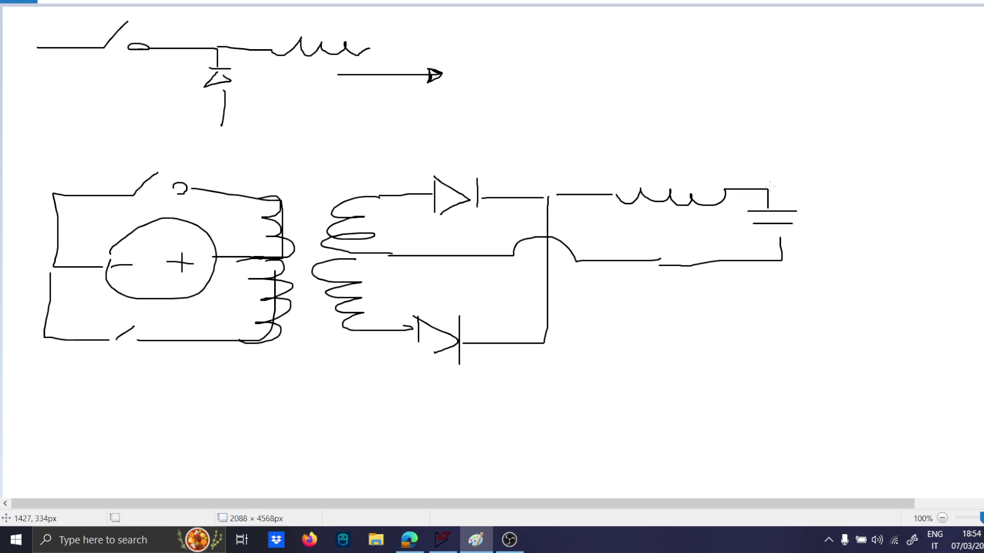
pyautogui.moveTo(774, 185)
pyautogui.mouseDown()
pyautogui.moveTo(859, 207)
pyautogui.moveTo(857, 255)
pyautogui.moveTo(792, 263)
pyautogui.mouseUp()
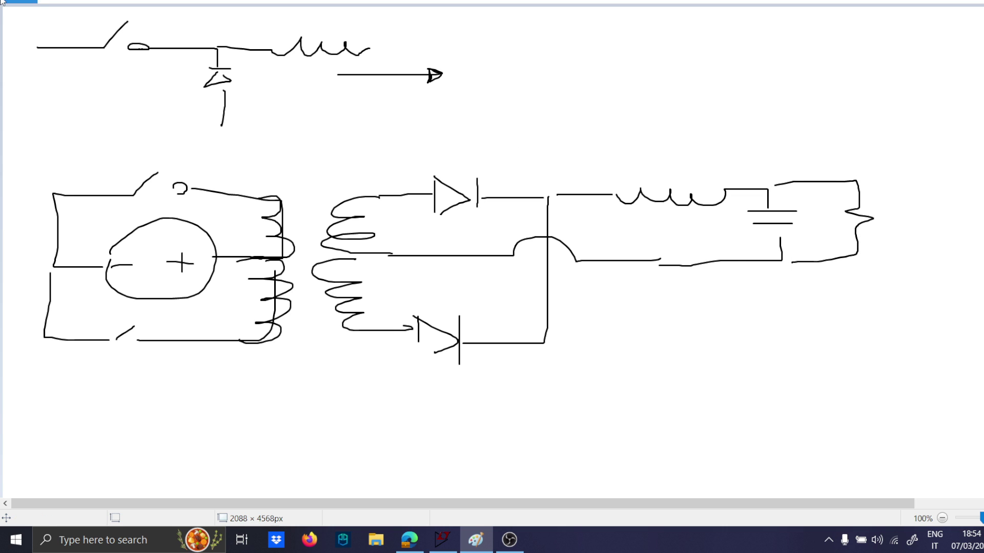
# Circle the transformer and both primary switches in red.
pyautogui.click(41, 3)
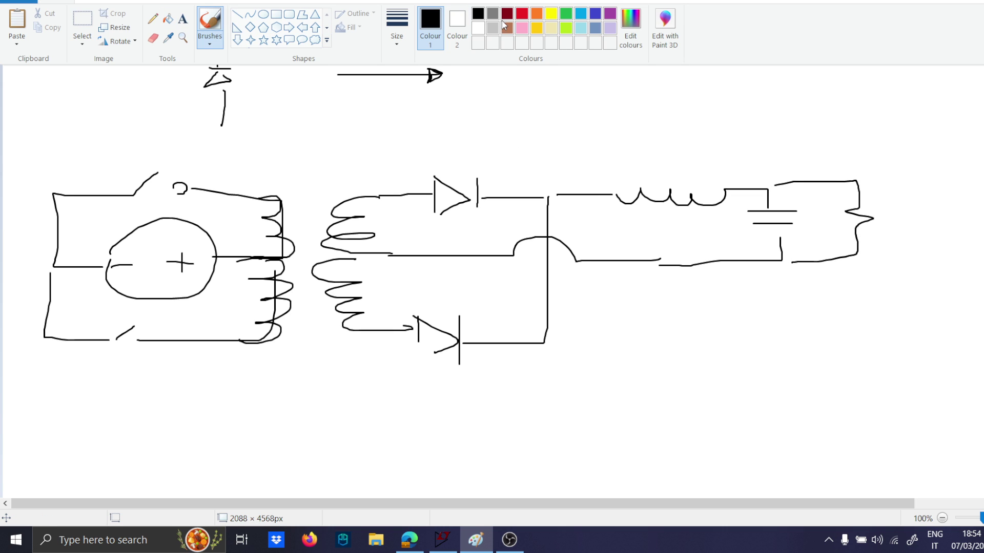
pyautogui.click(520, 15)
pyautogui.click(47, 3)
pyautogui.click(275, 178)
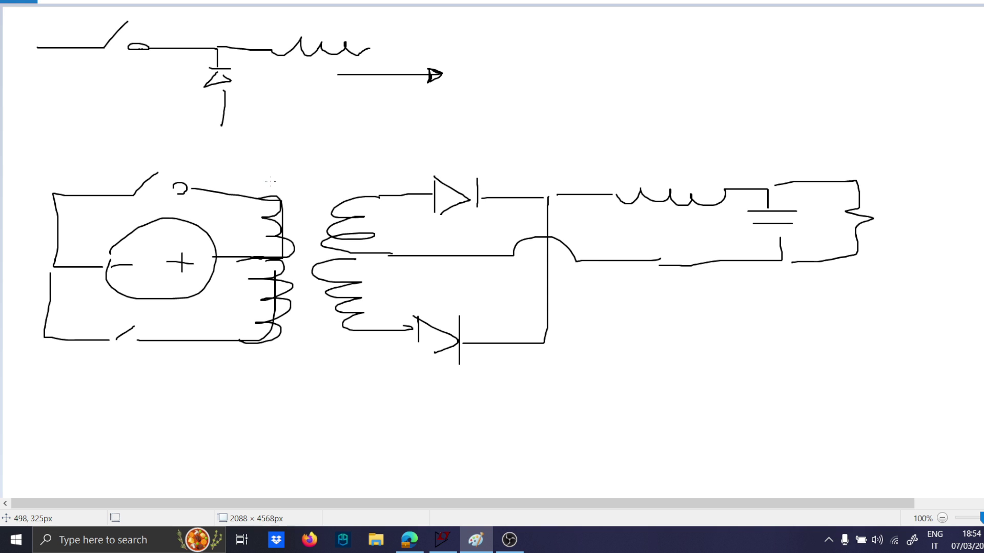
pyautogui.moveTo(301, 162)
pyautogui.mouseDown()
pyautogui.moveTo(267, 167)
pyautogui.moveTo(264, 360)
pyautogui.moveTo(386, 220)
pyautogui.moveTo(256, 149)
pyautogui.mouseUp()
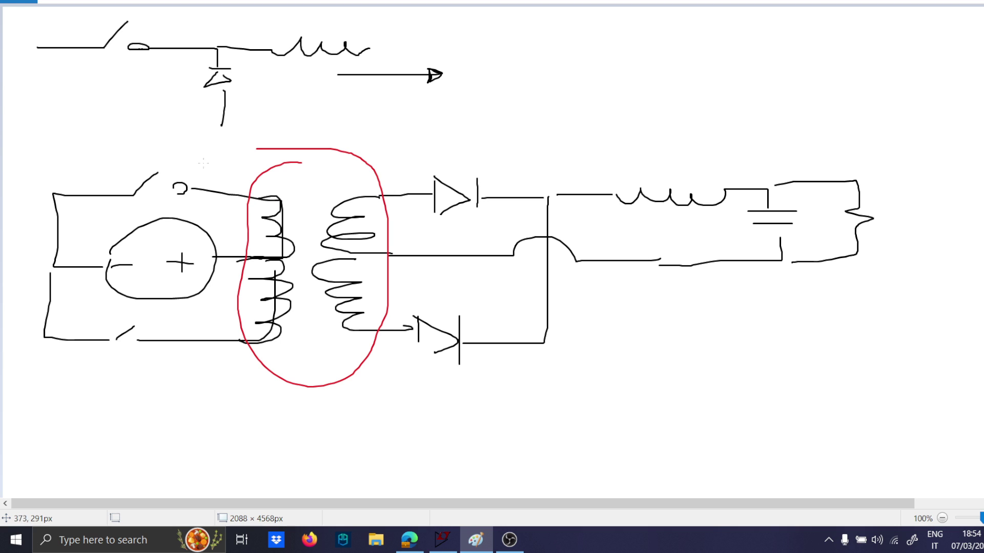
pyautogui.moveTo(194, 163)
pyautogui.mouseDown()
pyautogui.moveTo(119, 182)
pyautogui.moveTo(198, 199)
pyautogui.moveTo(203, 178)
pyautogui.mouseUp()
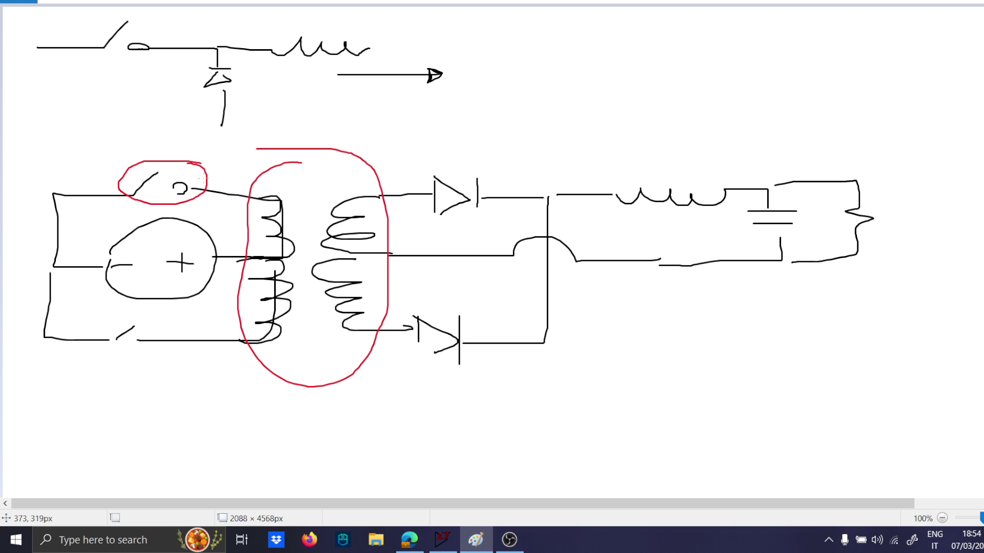
pyautogui.moveTo(150, 325)
pyautogui.mouseDown()
pyautogui.moveTo(81, 341)
pyautogui.moveTo(162, 341)
pyautogui.moveTo(125, 323)
pyautogui.mouseUp()
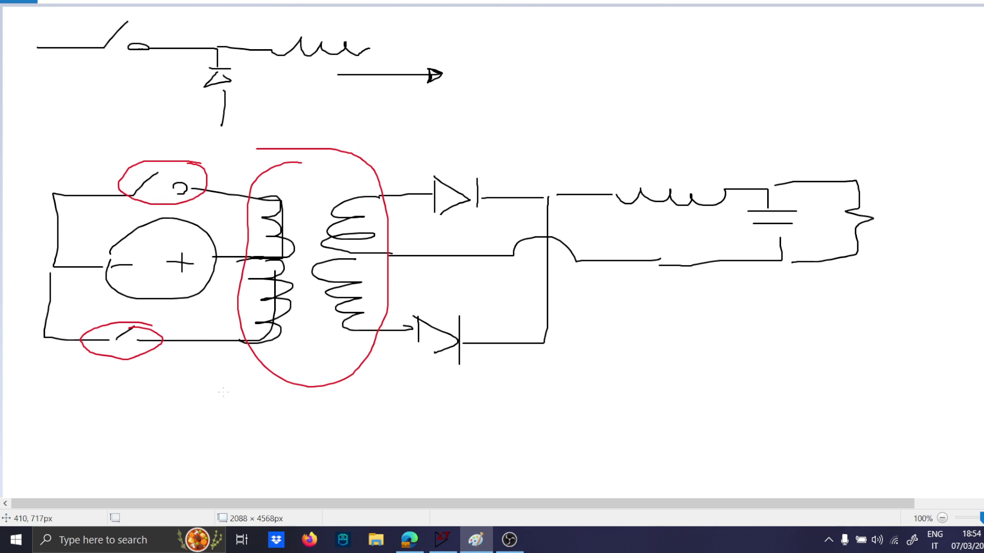
# Write "I Avg ≠ 0" in red below the transformer, with an arrow pointing to the windings and a rising staircase curve alongside.
pyautogui.moveTo(166, 402); pyautogui.dragTo(165, 447)
pyautogui.moveTo(137, 411); pyautogui.dragTo(191, 410)
pyautogui.moveTo(155, 450); pyautogui.dragTo(210, 454)
pyautogui.moveTo(194, 446)
pyautogui.mouseDown()
pyautogui.moveTo(235, 434)
pyautogui.moveTo(235, 461)
pyautogui.mouseUp()
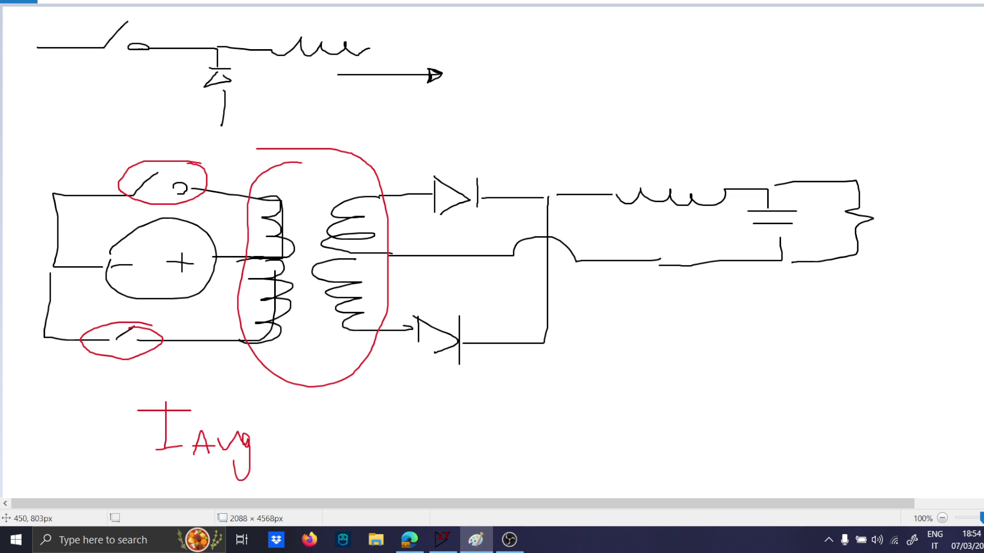
pyautogui.moveTo(224, 324); pyautogui.dragTo(250, 190)
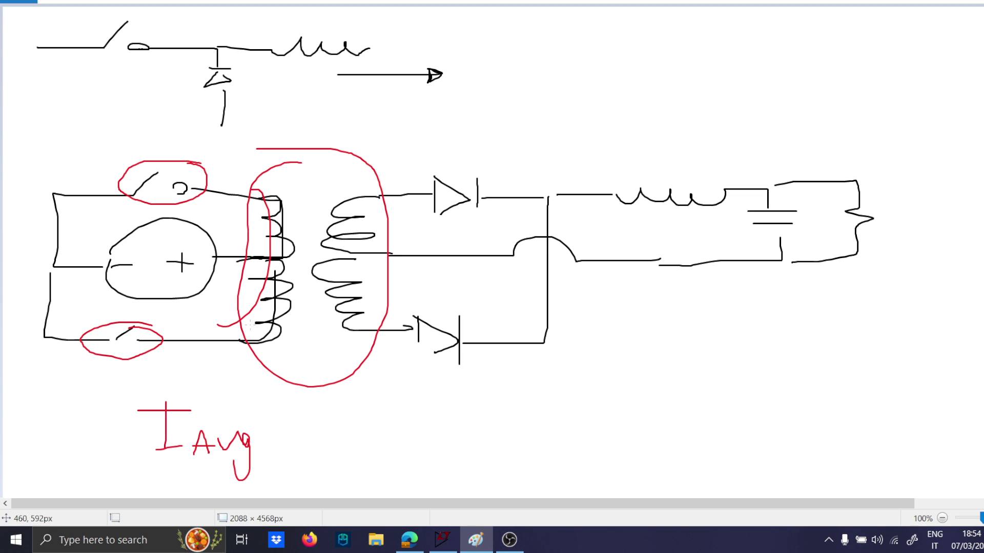
pyautogui.moveTo(284, 449)
pyautogui.mouseDown()
pyautogui.moveTo(307, 448)
pyautogui.moveTo(305, 439)
pyautogui.mouseUp()
pyautogui.moveTo(303, 430)
pyautogui.mouseDown()
pyautogui.moveTo(288, 463)
pyautogui.moveTo(324, 453)
pyautogui.moveTo(323, 357)
pyautogui.moveTo(323, 367)
pyautogui.mouseUp()
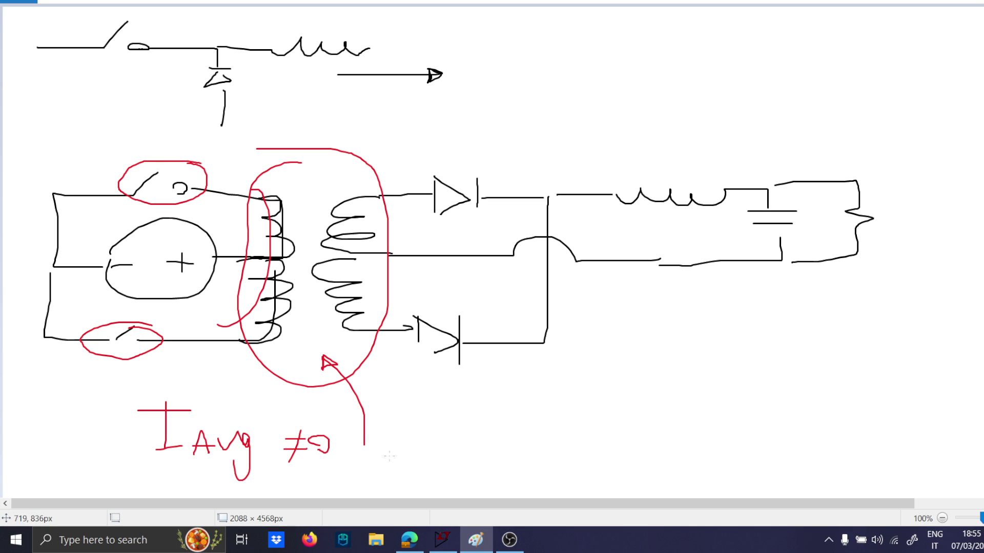
pyautogui.moveTo(390, 455); pyautogui.dragTo(776, 401)
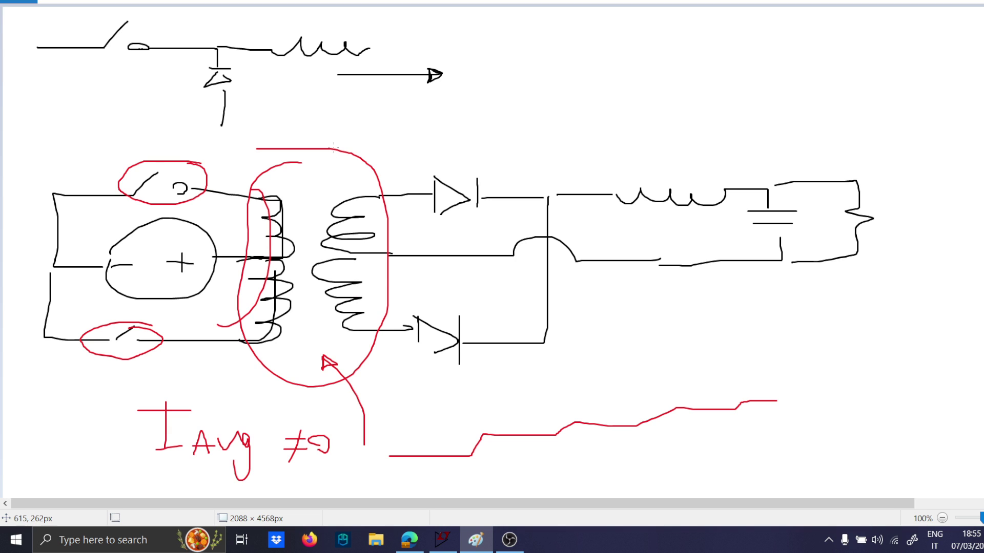
# Circle the two-diode rectifier section of the push-pull circuit in green.
pyautogui.click(58, 5)
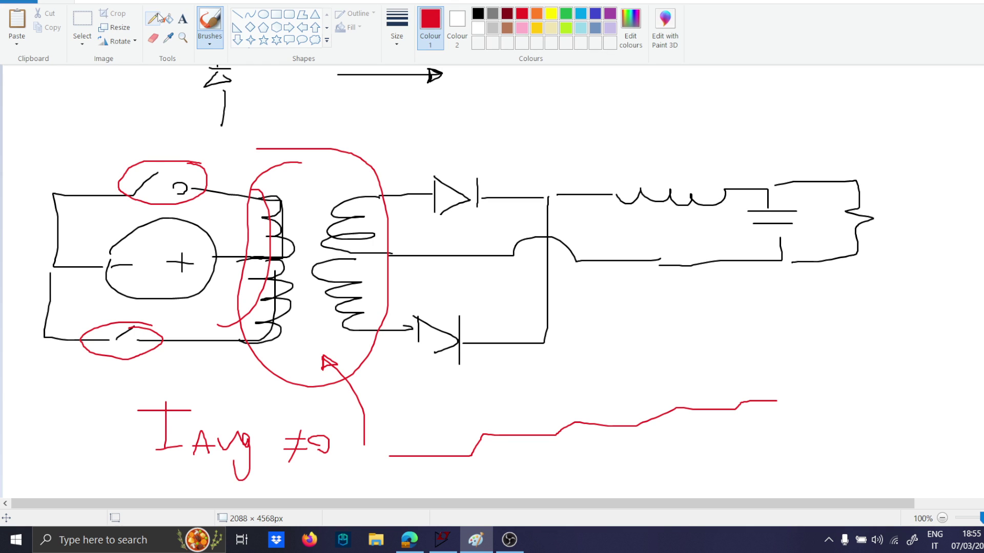
pyautogui.click(566, 14)
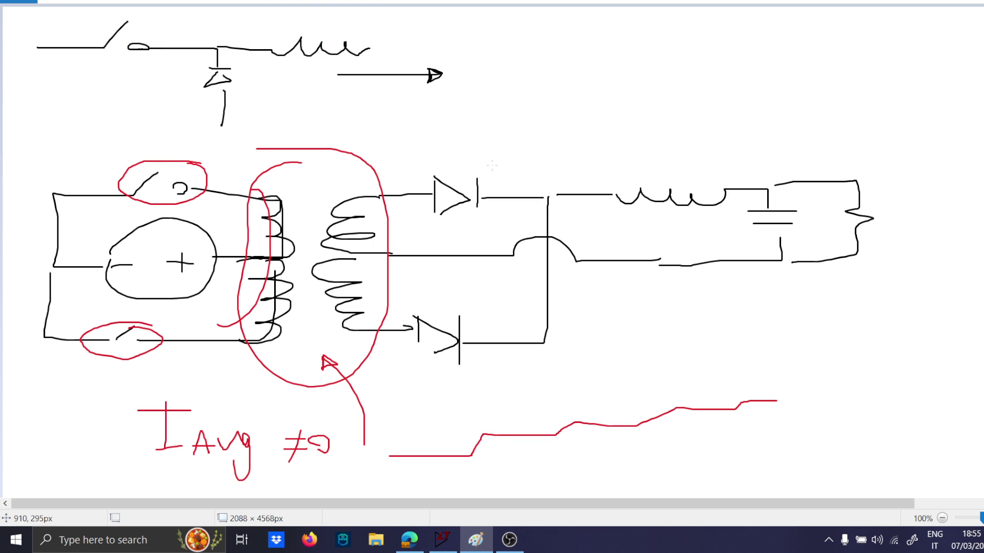
pyautogui.moveTo(489, 164)
pyautogui.mouseDown()
pyautogui.moveTo(427, 185)
pyautogui.moveTo(438, 395)
pyautogui.moveTo(574, 233)
pyautogui.moveTo(451, 154)
pyautogui.mouseUp()
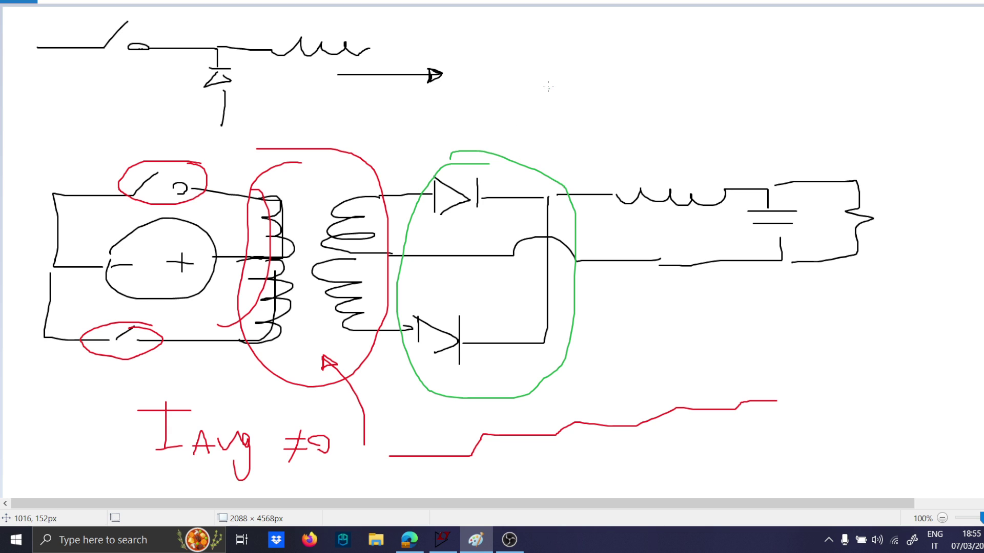
# Paste the Full-Wave Voltage Quadrupler schematic into the empty area below the sketches.
pyautogui.scroll(-9, 310, 144)
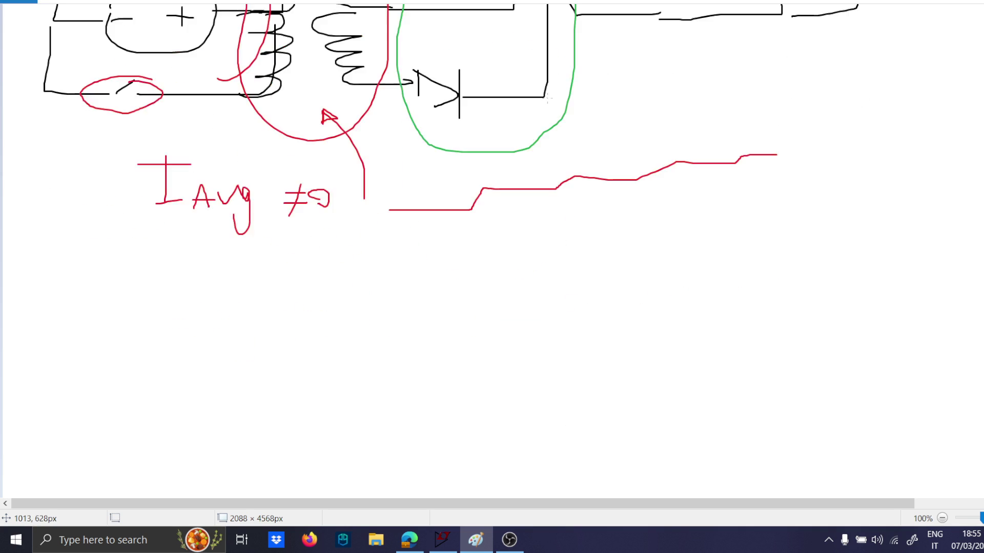
pyautogui.hotkey('ctrl', 'v')
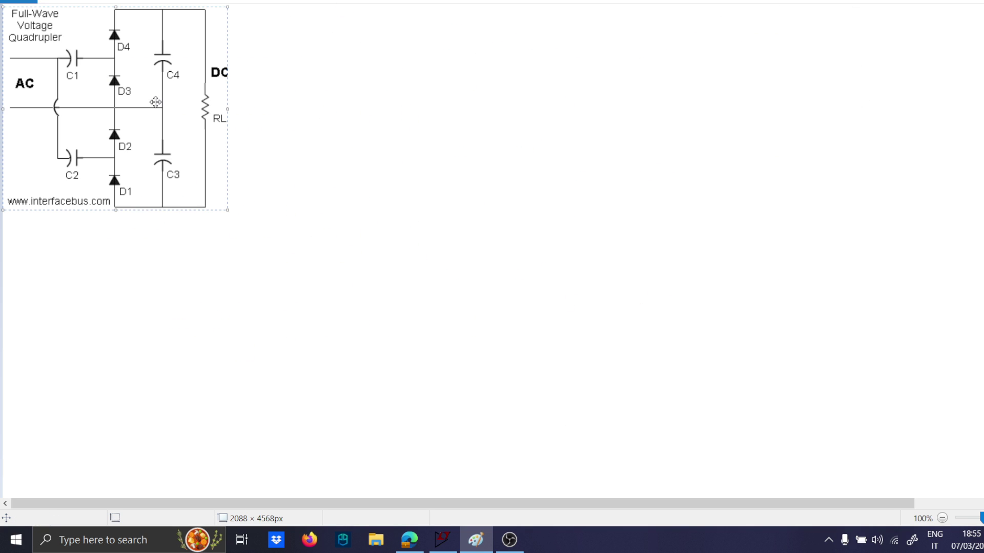
pyautogui.click(277, 108)
# Sketch a series capacitor feeding a vertical diode in green beside the pasted quadrupler schematic.
pyautogui.click(59, 3)
pyautogui.moveTo(303, 120)
pyautogui.mouseDown()
pyautogui.moveTo(345, 123)
pyautogui.moveTo(355, 136)
pyautogui.mouseUp()
pyautogui.moveTo(355, 104); pyautogui.dragTo(367, 146)
pyautogui.moveTo(363, 125)
pyautogui.mouseDown()
pyautogui.moveTo(451, 135)
pyautogui.moveTo(457, 171)
pyautogui.moveTo(502, 186)
pyautogui.moveTo(482, 231)
pyautogui.moveTo(449, 193)
pyautogui.mouseUp()
pyautogui.moveTo(466, 245); pyautogui.dragTo(469, 282)
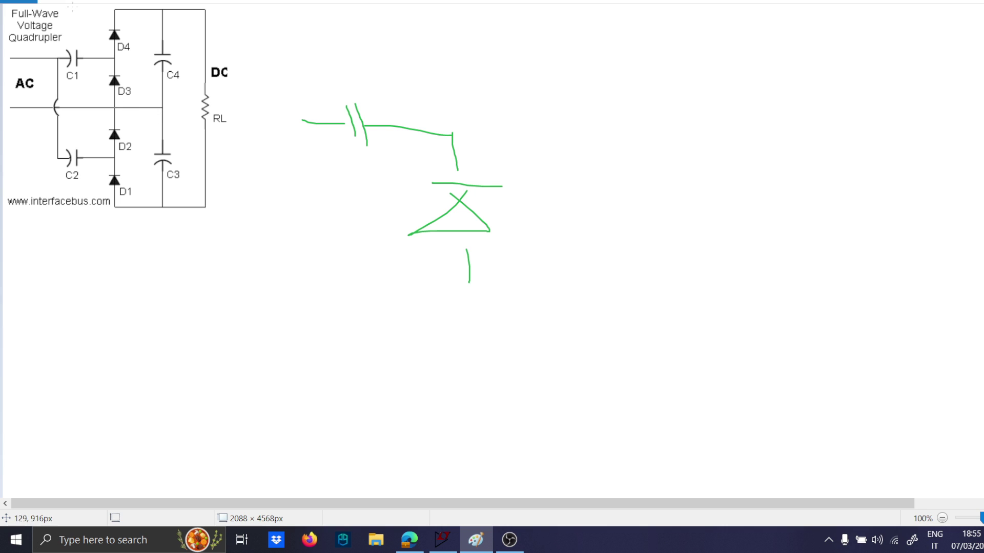
# Circle diodes D2 and D3 in red on the pasted quadrupler schematic.
pyautogui.click(52, 2)
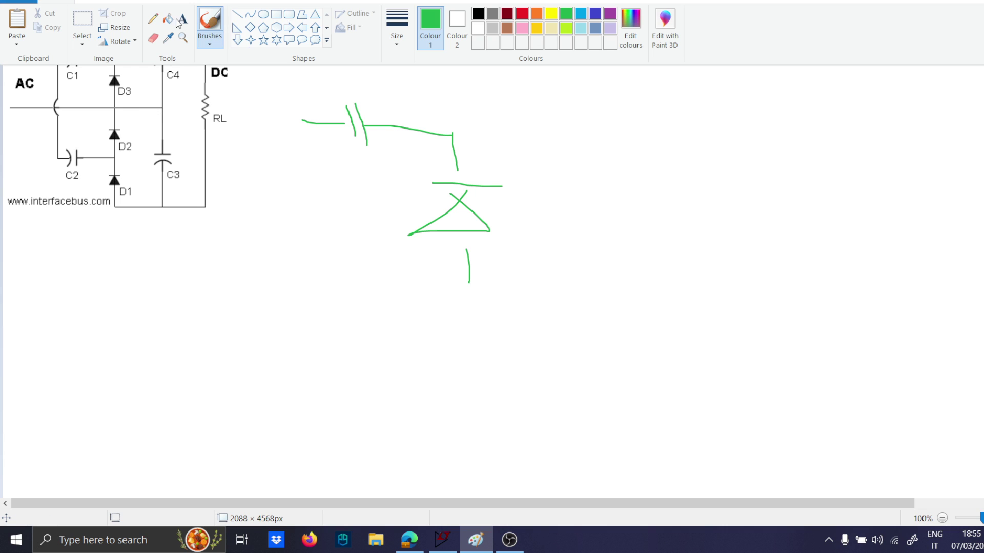
pyautogui.click(522, 13)
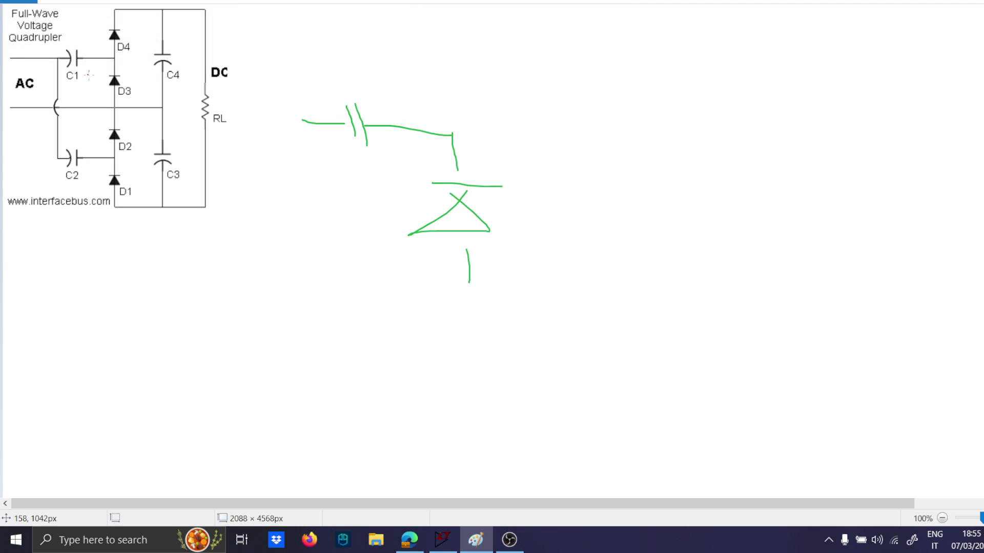
pyautogui.moveTo(118, 124)
pyautogui.mouseDown()
pyautogui.moveTo(98, 132)
pyautogui.moveTo(125, 128)
pyautogui.mouseUp()
pyautogui.moveTo(105, 70)
pyautogui.mouseDown()
pyautogui.moveTo(127, 76)
pyautogui.moveTo(110, 70)
pyautogui.mouseUp()
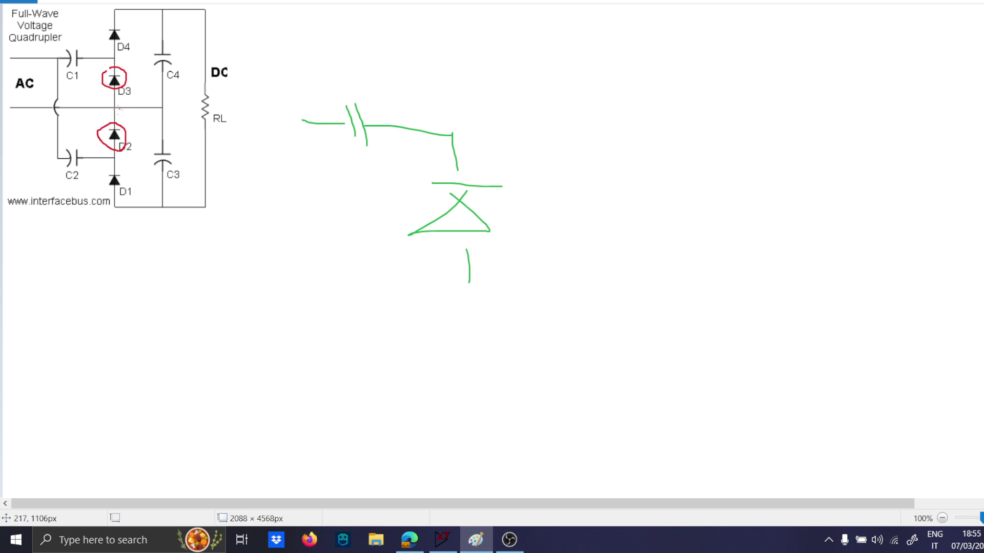
# Draw a vertical capacitor symbol with its leads in red beside the green diode sketch.
pyautogui.moveTo(639, 258); pyautogui.dragTo(699, 258)
pyautogui.moveTo(658, 238)
pyautogui.mouseDown()
pyautogui.moveTo(713, 236)
pyautogui.moveTo(670, 130)
pyautogui.mouseUp()
pyautogui.moveTo(687, 262); pyautogui.dragTo(682, 293)
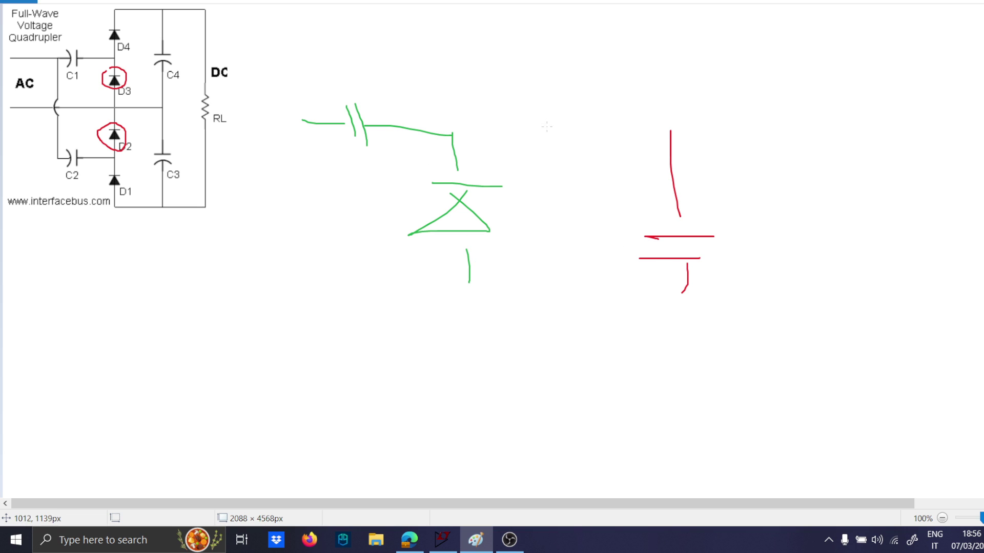
# Sketch a series diode feeding a capacitor in red on the blank area below, ending its lower lead in a circled node.
pyautogui.scroll(-5, 182, 289)
pyautogui.moveTo(162, 264); pyautogui.dragTo(273, 264)
pyautogui.moveTo(274, 249); pyautogui.dragTo(270, 307)
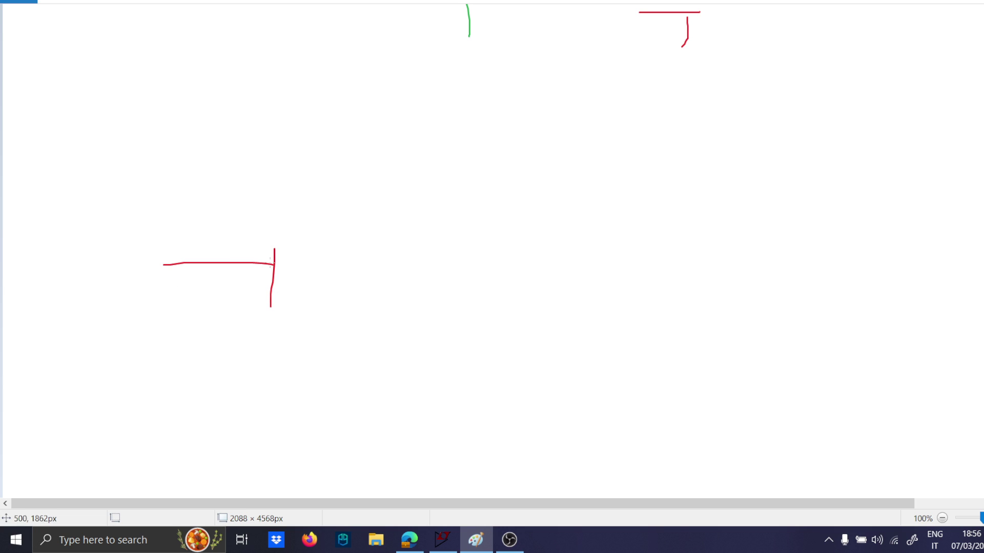
pyautogui.moveTo(267, 224); pyautogui.dragTo(291, 315)
pyautogui.moveTo(353, 240); pyautogui.dragTo(353, 307)
pyautogui.moveTo(362, 267)
pyautogui.mouseDown()
pyautogui.moveTo(480, 324)
pyautogui.moveTo(565, 324)
pyautogui.mouseUp()
pyautogui.moveTo(469, 342)
pyautogui.mouseDown()
pyautogui.moveTo(550, 343)
pyautogui.moveTo(516, 402)
pyautogui.mouseUp()
pyautogui.scroll(-2, 443, 387)
pyautogui.moveTo(513, 265)
pyautogui.mouseDown()
pyautogui.moveTo(505, 353)
pyautogui.moveTo(493, 348)
pyautogui.mouseUp()
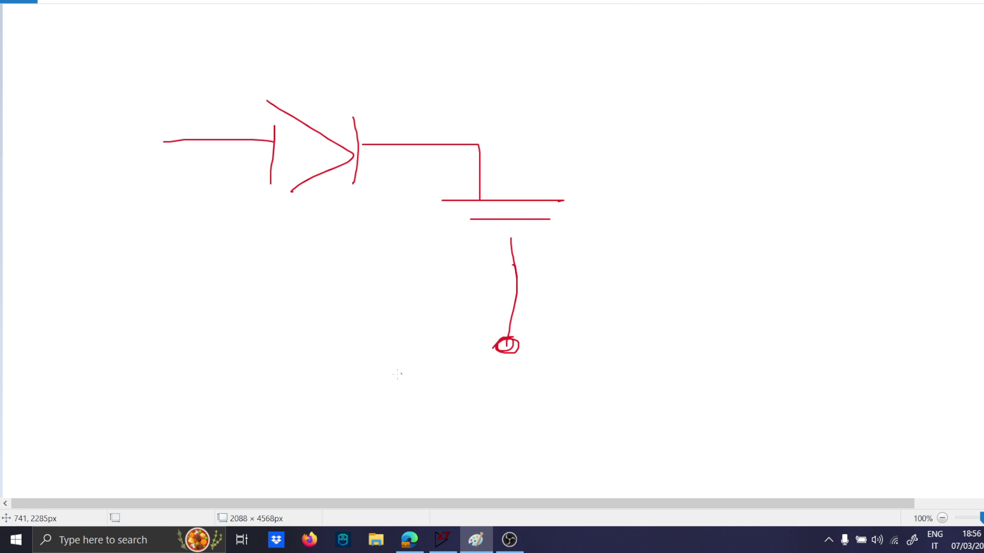
# Draw a second diode facing the opposite way below the first, and extend its lead towards the capacitor's circled node.
pyautogui.scroll(-2, 397, 374)
pyautogui.scroll(2, 323, 406)
pyautogui.moveTo(416, 419); pyautogui.dragTo(331, 419)
pyautogui.moveTo(340, 384)
pyautogui.mouseDown()
pyautogui.moveTo(336, 440)
pyautogui.moveTo(235, 408)
pyautogui.moveTo(323, 450)
pyautogui.mouseUp()
pyautogui.moveTo(264, 376); pyautogui.dragTo(247, 450)
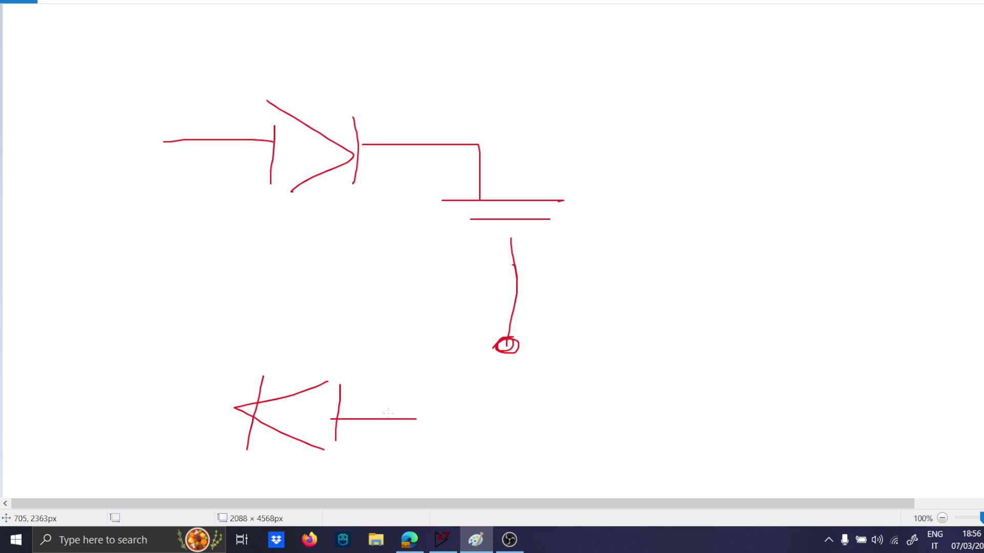
pyautogui.moveTo(441, 415); pyautogui.dragTo(503, 393)
pyautogui.moveTo(423, 370)
pyautogui.mouseDown()
pyautogui.moveTo(410, 413)
pyautogui.moveTo(445, 367)
pyautogui.moveTo(435, 355)
pyautogui.moveTo(466, 329)
pyautogui.mouseUp()
# Label the quadrupler schematic's upper output "+2Vo" and its lower output "-2Vo" in red.
pyautogui.scroll(10, 475, 334)
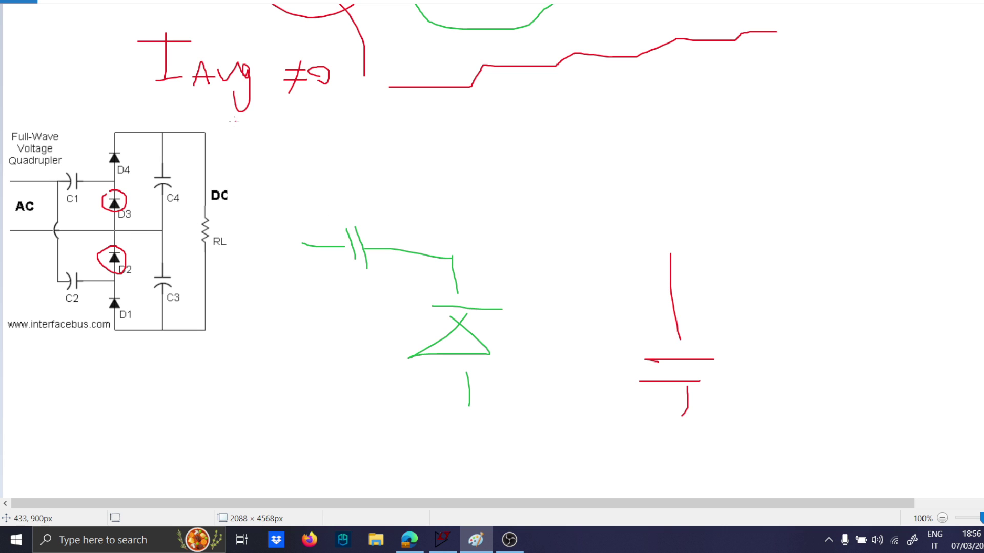
pyautogui.moveTo(213, 128)
pyautogui.mouseDown()
pyautogui.moveTo(269, 136)
pyautogui.moveTo(285, 122)
pyautogui.mouseUp()
pyautogui.moveTo(288, 140); pyautogui.dragTo(299, 141)
pyautogui.moveTo(216, 326); pyautogui.dragTo(235, 327)
pyautogui.moveTo(233, 321); pyautogui.dragTo(256, 337)
pyautogui.moveTo(260, 322); pyautogui.dragTo(276, 322)
pyautogui.moveTo(282, 328); pyautogui.dragTo(289, 326)
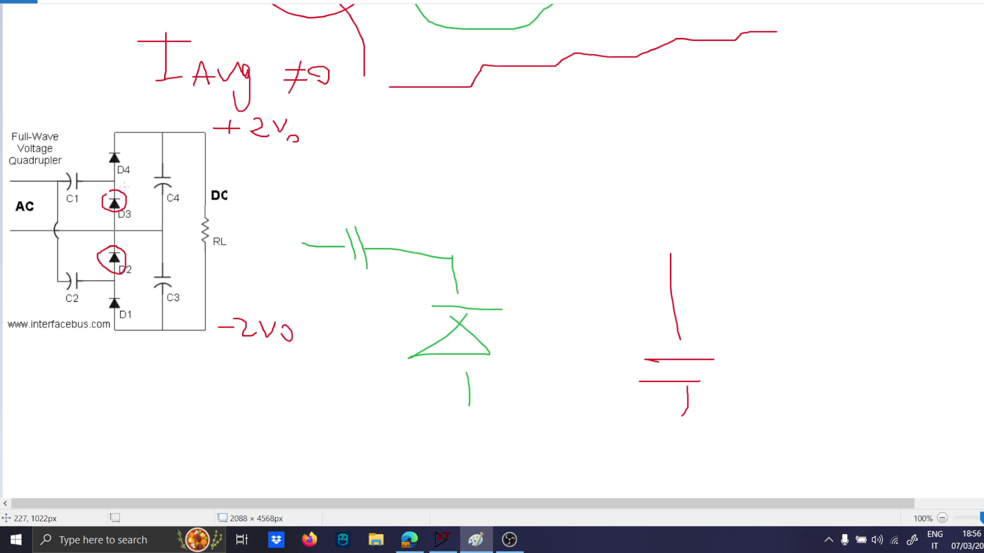
# Mark the voltages across the circled diodes with red arrows, labelling D3 "+Vo" and D2 "-Vo".
pyautogui.moveTo(125, 188); pyautogui.dragTo(137, 185)
pyautogui.moveTo(131, 180)
pyautogui.mouseDown()
pyautogui.moveTo(132, 191)
pyautogui.moveTo(152, 190)
pyautogui.moveTo(140, 213)
pyautogui.moveTo(141, 200)
pyautogui.mouseUp()
pyautogui.moveTo(128, 274)
pyautogui.mouseDown()
pyautogui.moveTo(139, 236)
pyautogui.moveTo(131, 276)
pyautogui.moveTo(162, 257)
pyautogui.mouseUp()
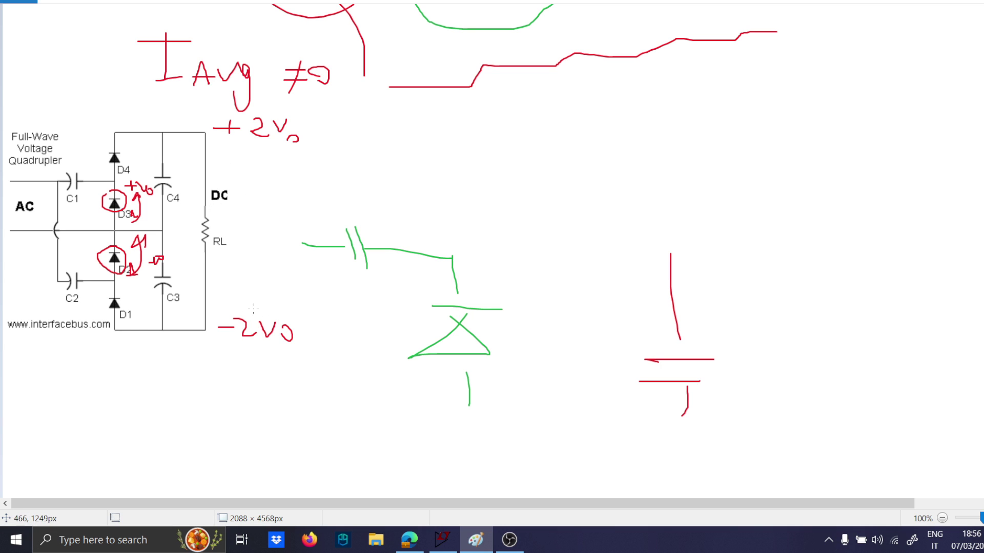
# Draw a red double-headed arrow between the "+2Vo" and "-2Vo" outputs and label it "4Vo".
pyautogui.moveTo(256, 306)
pyautogui.mouseDown()
pyautogui.moveTo(254, 139)
pyautogui.moveTo(271, 158)
pyautogui.mouseUp()
pyautogui.moveTo(251, 289); pyautogui.dragTo(267, 293)
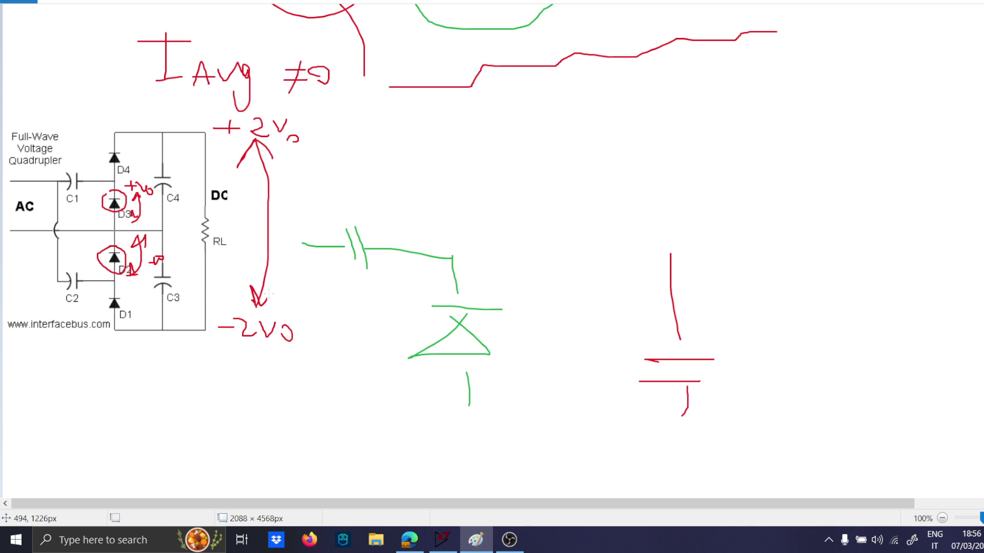
pyautogui.moveTo(298, 171); pyautogui.dragTo(306, 189)
pyautogui.moveTo(302, 185)
pyautogui.mouseDown()
pyautogui.moveTo(300, 199)
pyautogui.moveTo(341, 166)
pyautogui.moveTo(348, 177)
pyautogui.mouseUp()
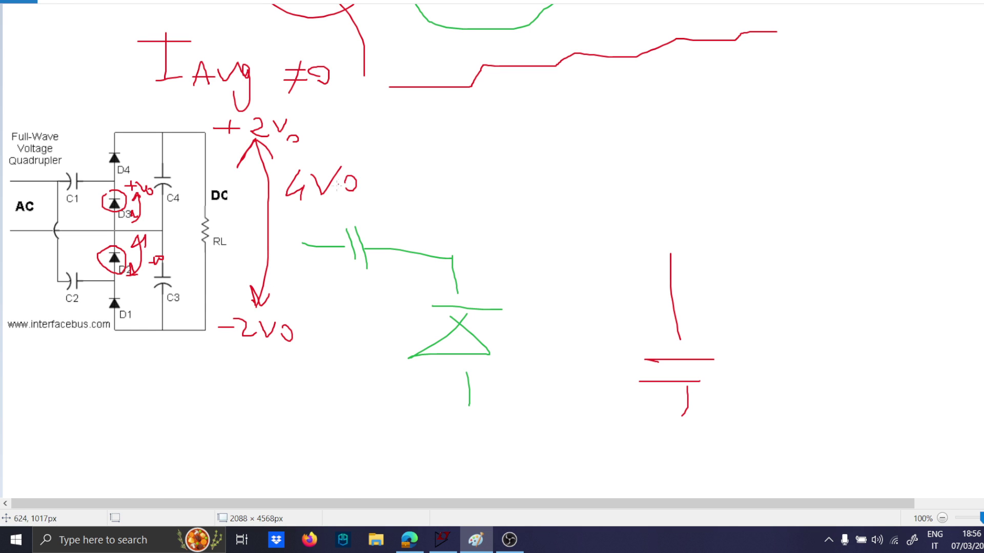
# Circle the push-pull output inductor in blue with an arrow pointing at it, and draw a blue rectangle below the output circuit.
pyautogui.scroll(5, 327, 202)
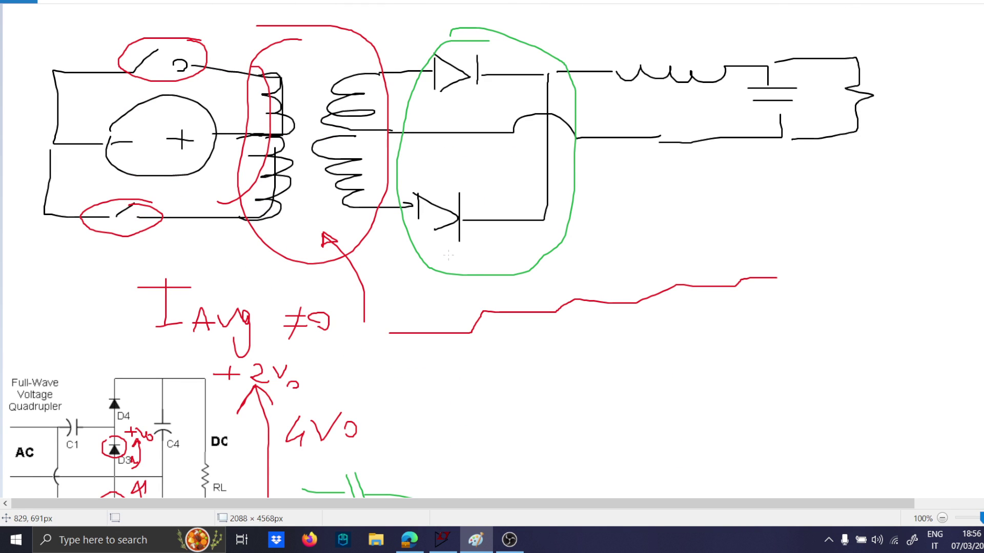
pyautogui.scroll(-3, 491, 251)
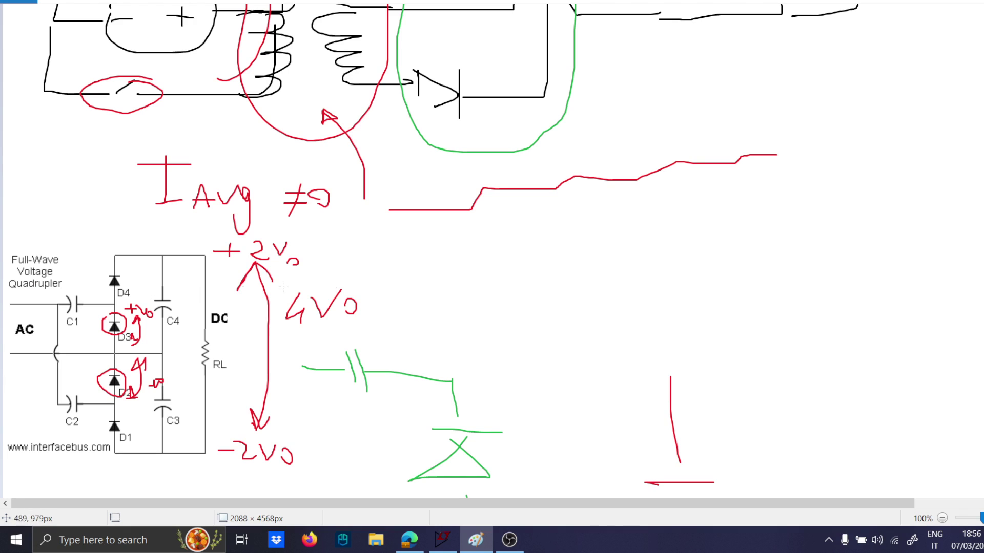
pyautogui.scroll(5, 466, 292)
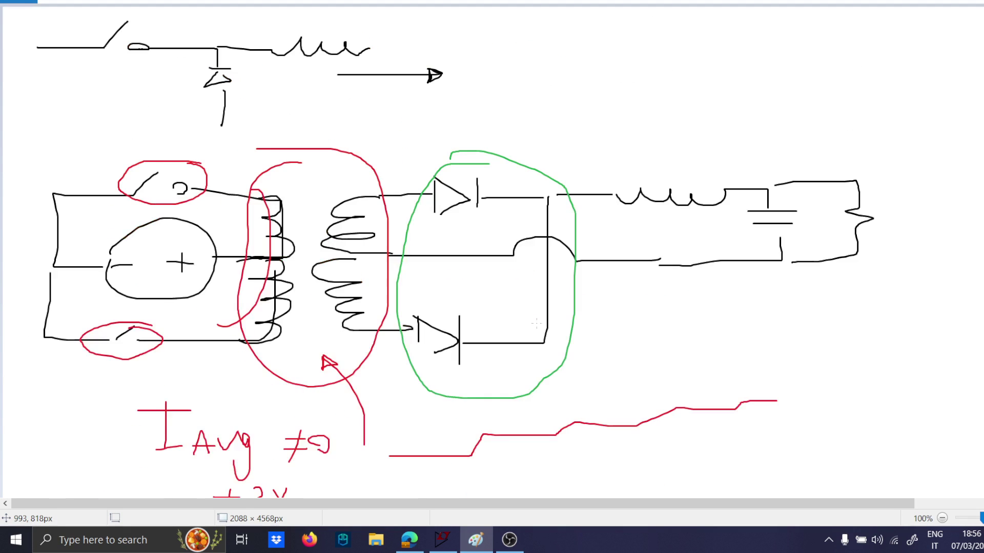
pyautogui.click(54, 2)
pyautogui.click(593, 15)
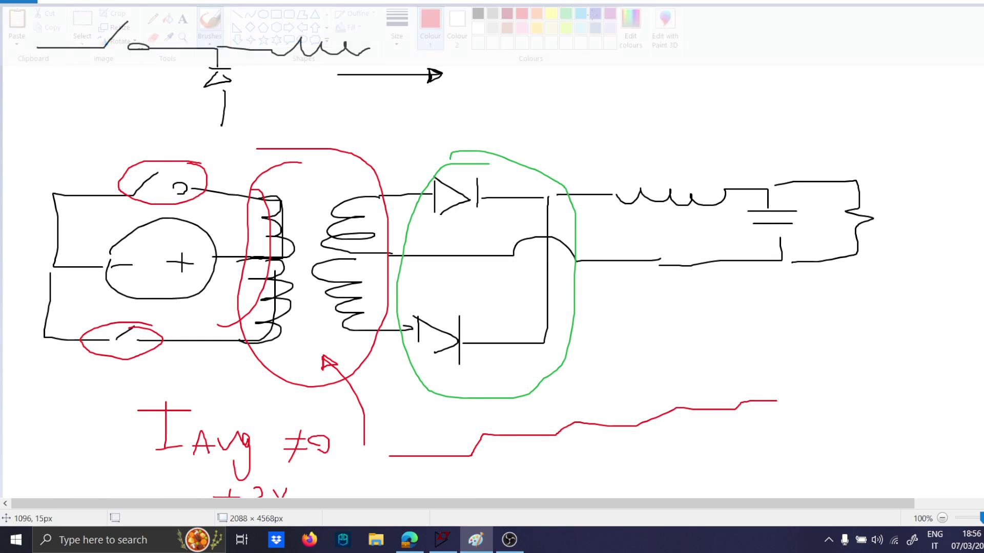
pyautogui.moveTo(753, 155)
pyautogui.mouseDown()
pyautogui.moveTo(613, 216)
pyautogui.moveTo(771, 146)
pyautogui.moveTo(709, 131)
pyautogui.mouseUp()
pyautogui.moveTo(755, 85); pyautogui.dragTo(722, 169)
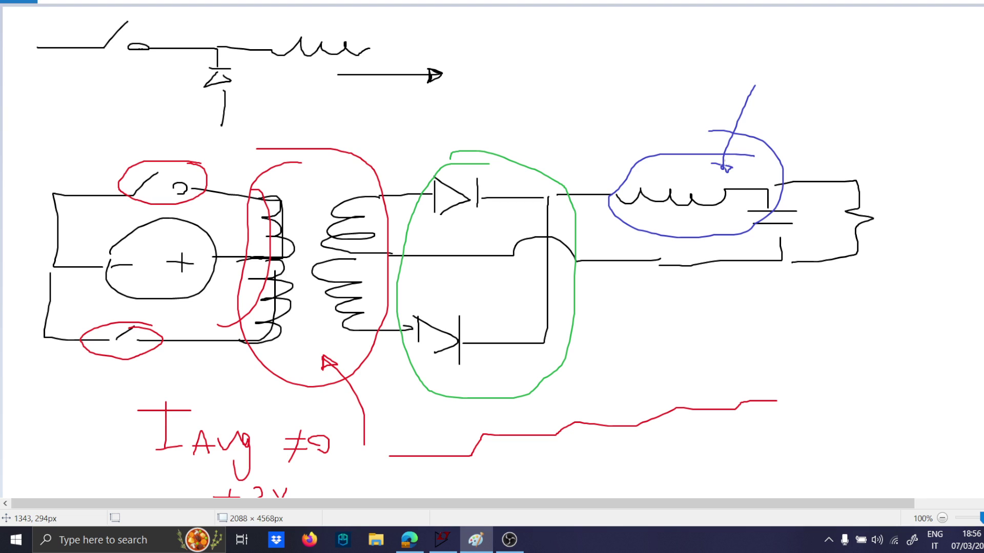
pyautogui.moveTo(641, 305)
pyautogui.mouseDown()
pyautogui.moveTo(674, 373)
pyautogui.moveTo(734, 307)
pyautogui.moveTo(657, 306)
pyautogui.mouseUp()
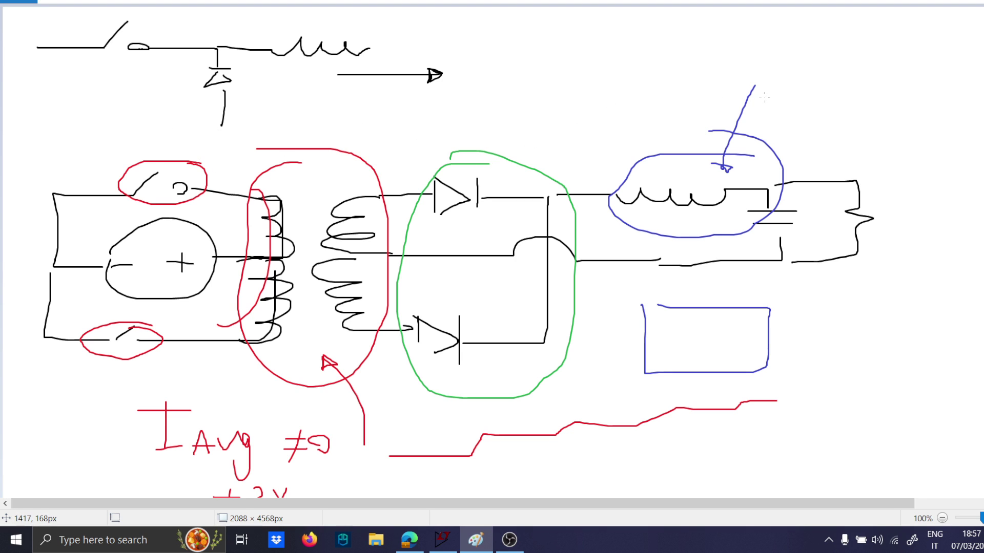
# Write "10W" and "5W" in blue above the output, and extend the load's upper wire to a small blue box.
pyautogui.moveTo(929, 87)
pyautogui.mouseDown()
pyautogui.moveTo(963, 74)
pyautogui.moveTo(962, 107)
pyautogui.mouseUp()
pyautogui.moveTo(827, 93); pyautogui.dragTo(849, 108)
pyautogui.moveTo(874, 91)
pyautogui.mouseDown()
pyautogui.moveTo(866, 102)
pyautogui.moveTo(889, 95)
pyautogui.mouseUp()
pyautogui.moveTo(898, 82); pyautogui.dragTo(917, 80)
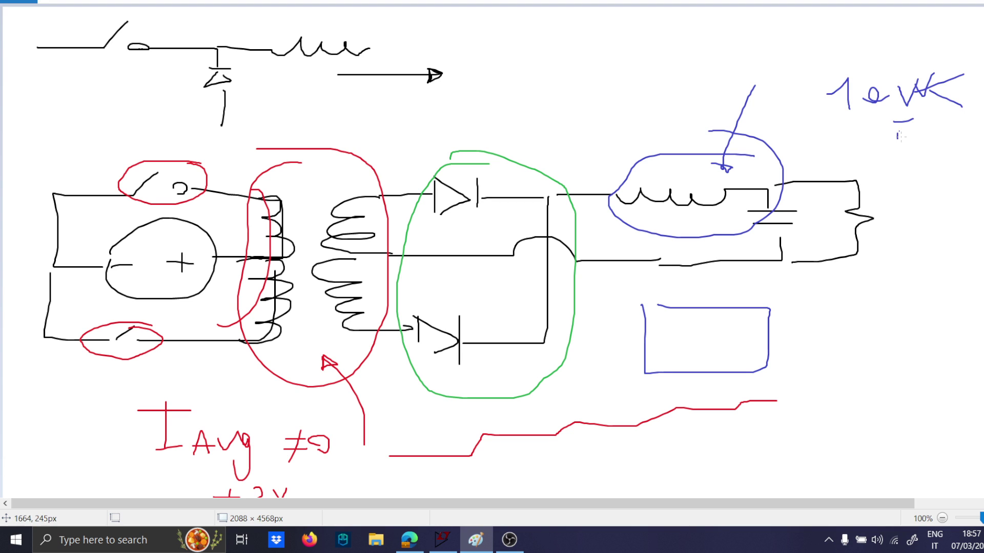
pyautogui.moveTo(898, 135); pyautogui.dragTo(902, 146)
pyautogui.moveTo(925, 124); pyautogui.dragTo(928, 134)
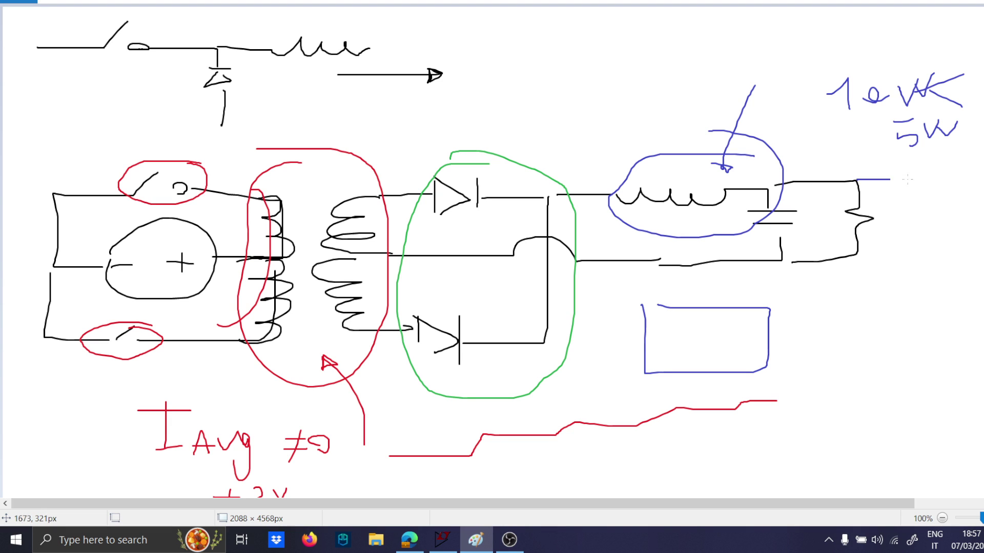
pyautogui.moveTo(924, 187); pyautogui.dragTo(972, 167)
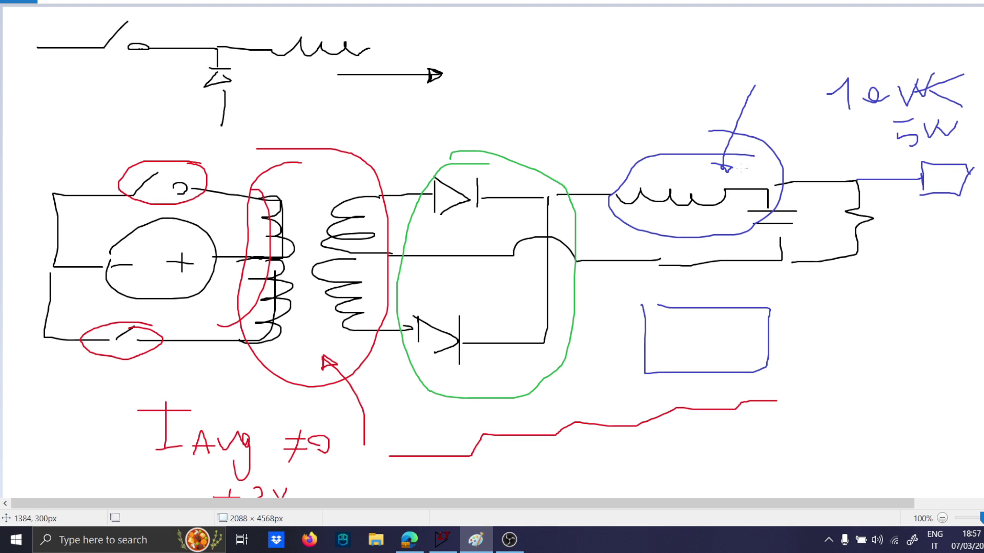
# Add a second blue arrow at the inductor, a pulse waveform ahead of it, and a boxed "LDO" above it.
pyautogui.moveTo(683, 105); pyautogui.dragTo(664, 173)
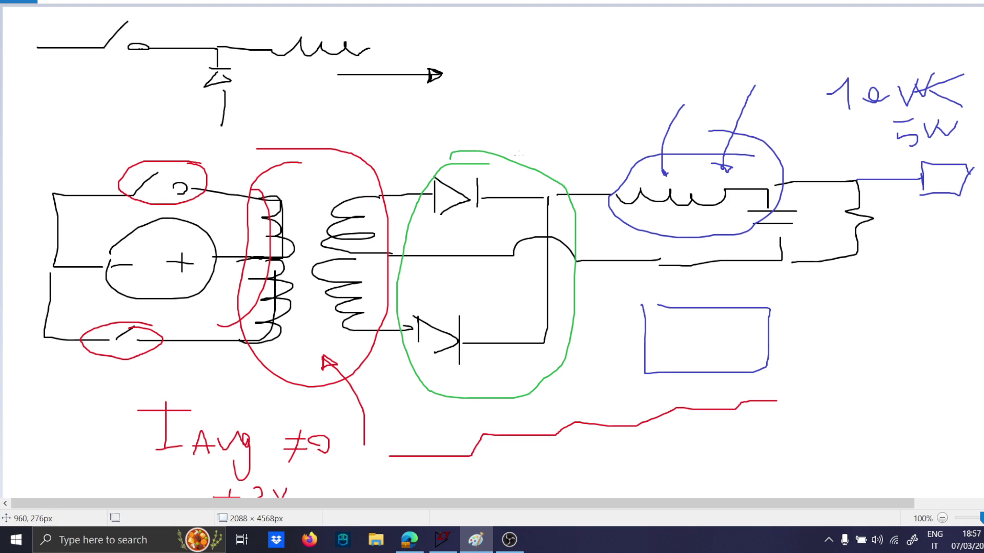
pyautogui.moveTo(519, 154)
pyautogui.mouseDown()
pyautogui.moveTo(551, 122)
pyautogui.moveTo(564, 123)
pyautogui.moveTo(585, 152)
pyautogui.mouseUp()
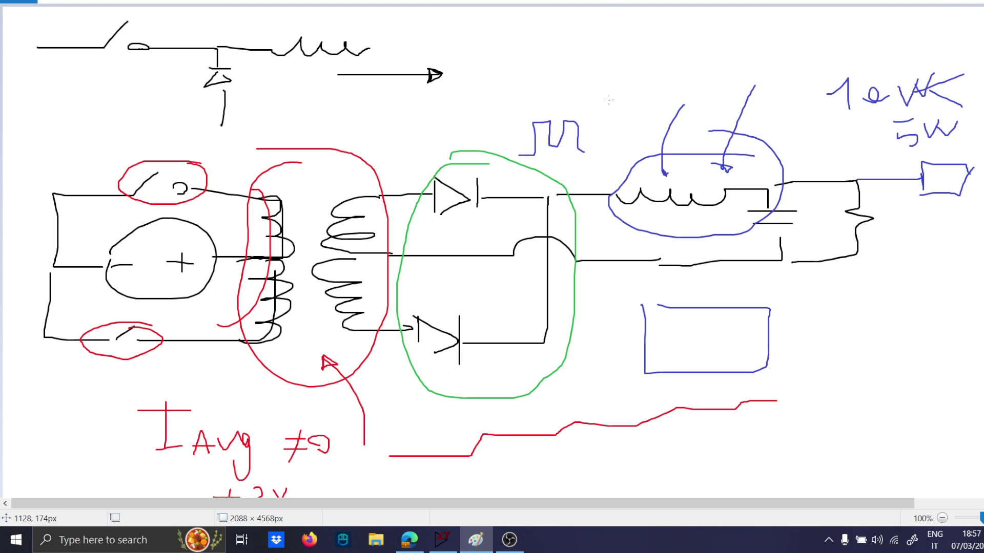
pyautogui.moveTo(626, 41)
pyautogui.mouseDown()
pyautogui.moveTo(703, 23)
pyautogui.moveTo(631, 29)
pyautogui.mouseUp()
pyautogui.moveTo(638, 47)
pyautogui.mouseDown()
pyautogui.moveTo(644, 74)
pyautogui.moveTo(666, 77)
pyautogui.moveTo(677, 65)
pyautogui.mouseUp()
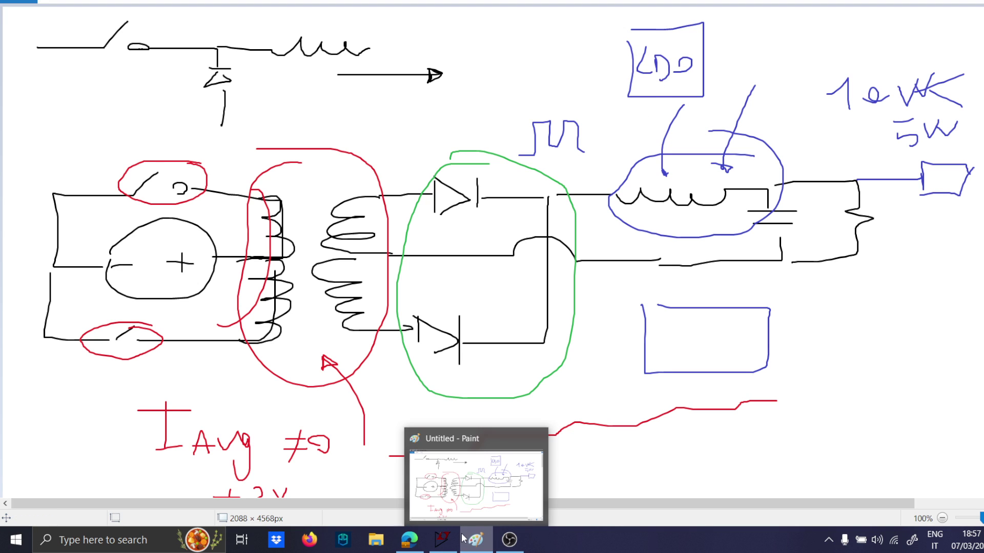
# Switch to LTspice and browse the component symbol library to the Wurth folder under Contrib.
pyautogui.click(443, 539)
pyautogui.press('F2')
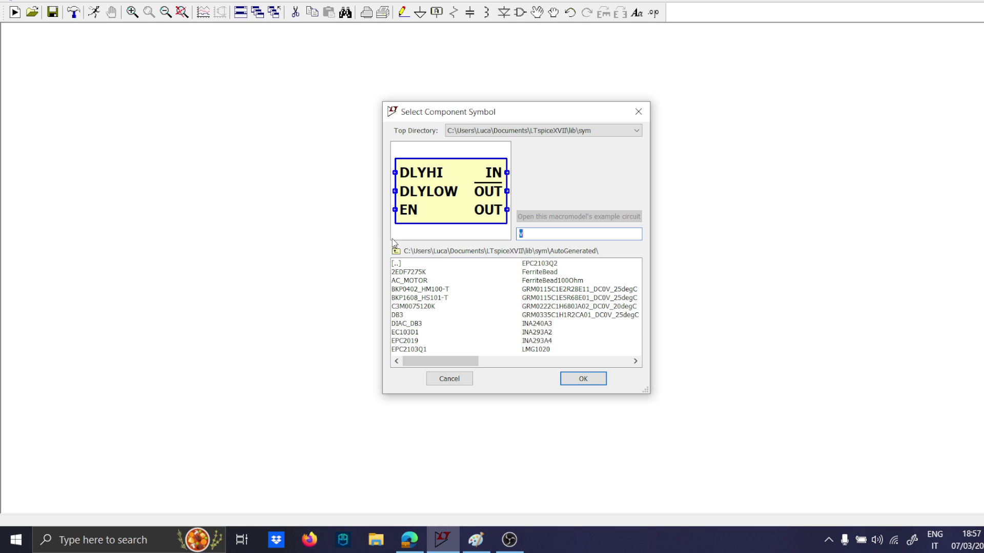
pyautogui.doubleClick(396, 263)
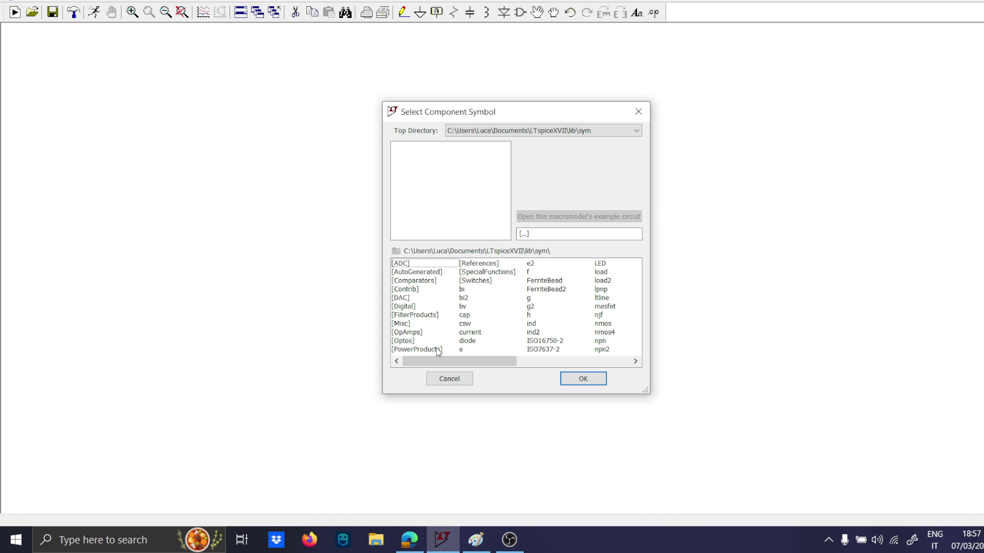
pyautogui.doubleClick(416, 350)
pyautogui.doubleClick(404, 264)
pyautogui.doubleClick(409, 290)
pyautogui.doubleClick(411, 298)
# Browse through PowerMagnetics and DC-DC to the WE-PPTI transformer folder.
pyautogui.click(420, 298)
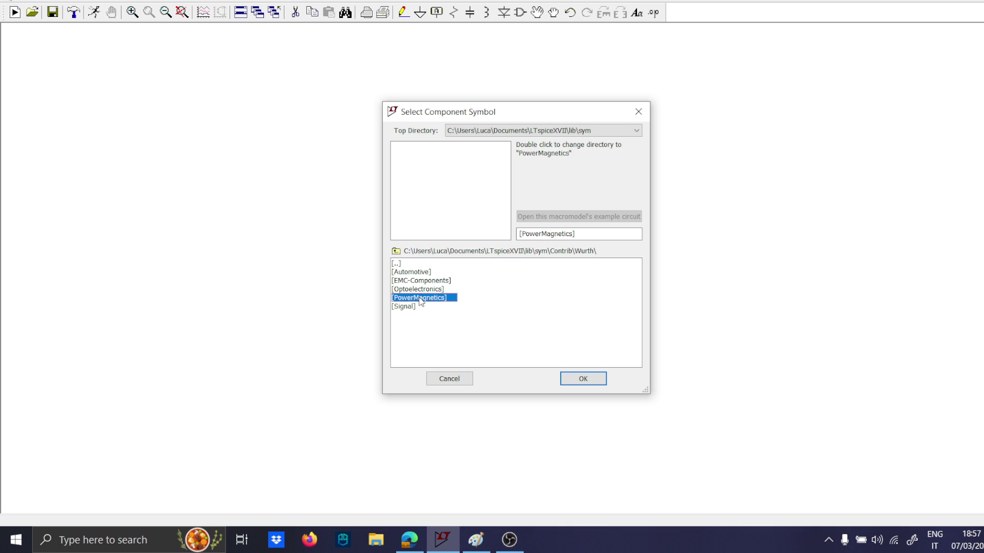
pyautogui.doubleClick(420, 299)
pyautogui.click(410, 289)
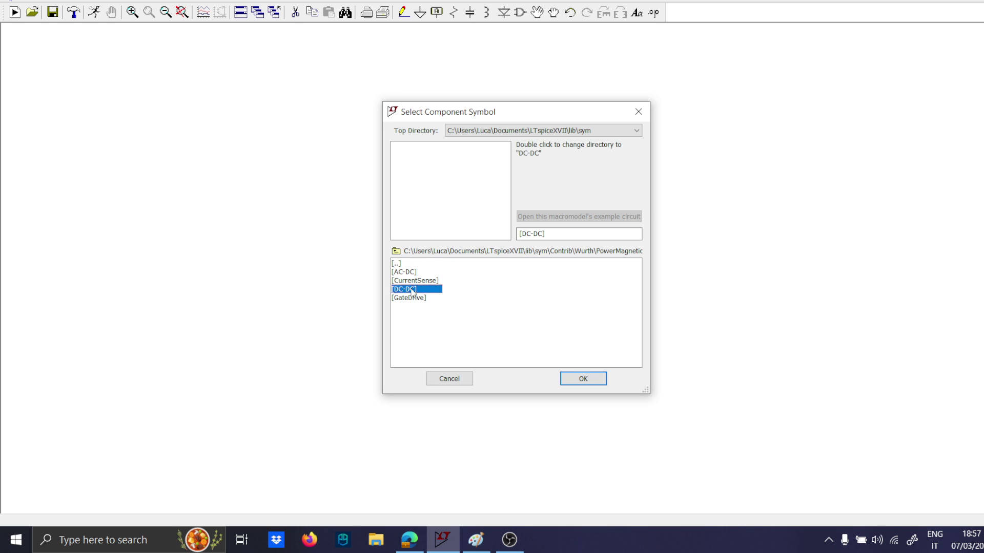
pyautogui.doubleClick(410, 289)
pyautogui.click(417, 334)
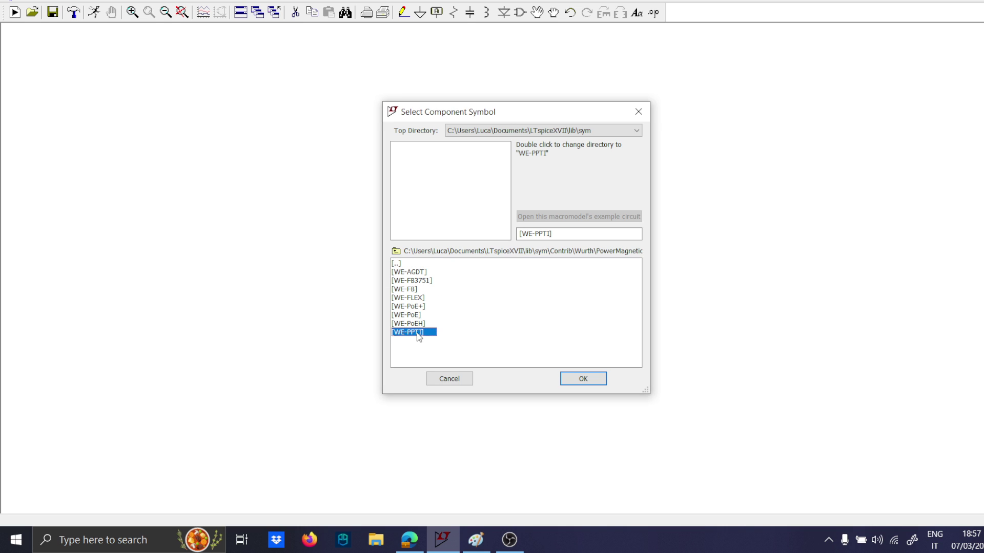
pyautogui.doubleClick(419, 333)
# Place one WE-PPTI push-pull transformer in the middle of the blank schematic.
pyautogui.click(418, 273)
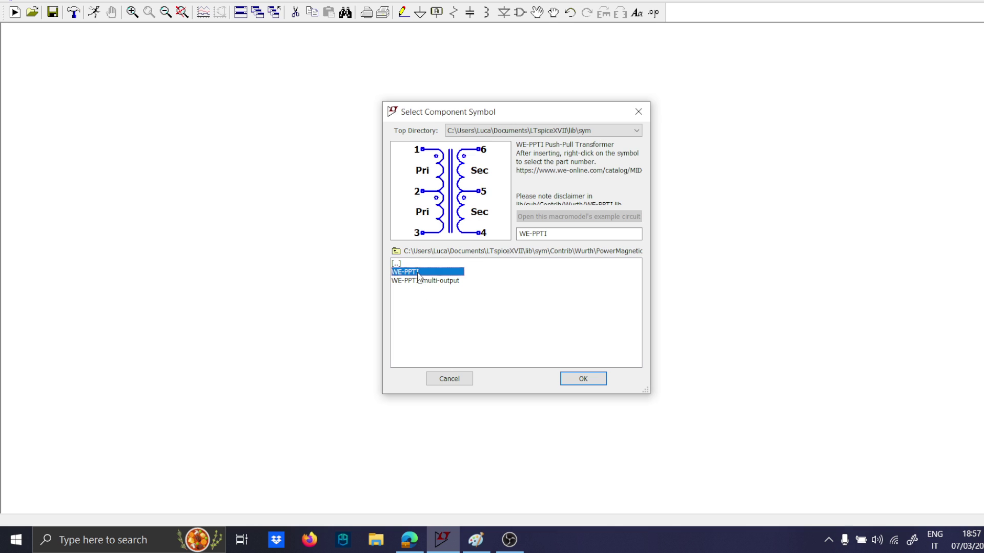
pyautogui.doubleClick(418, 273)
pyautogui.click(482, 310)
pyautogui.scroll(4, 472, 306)
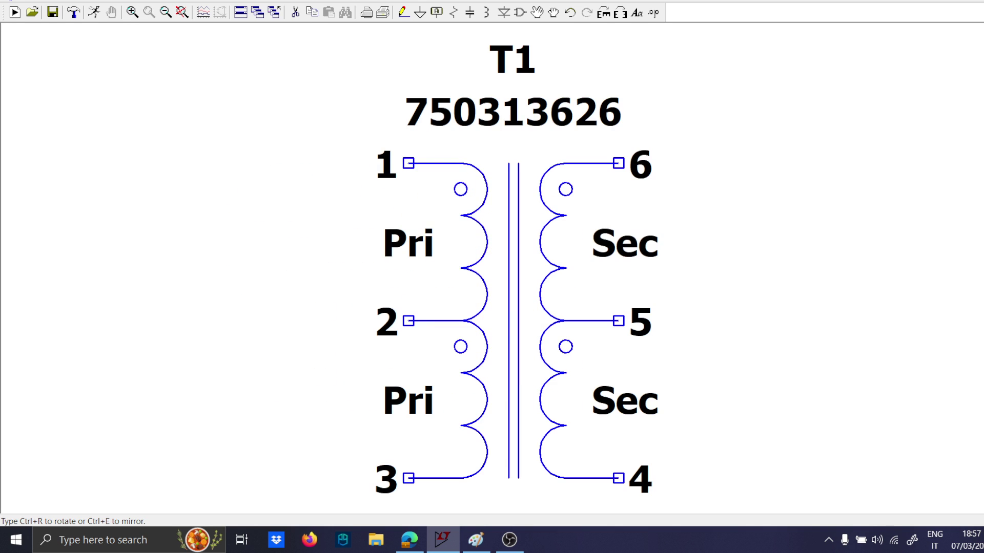
pyautogui.press('Escape')
# Place an nmos transistor, rotated and mirrored to lie horizontally, level with the transformer's pin 1.
pyautogui.scroll(-2, 386, 252)
pyautogui.moveTo(284, 248); pyautogui.dragTo(308, 249)
pyautogui.press('F2')
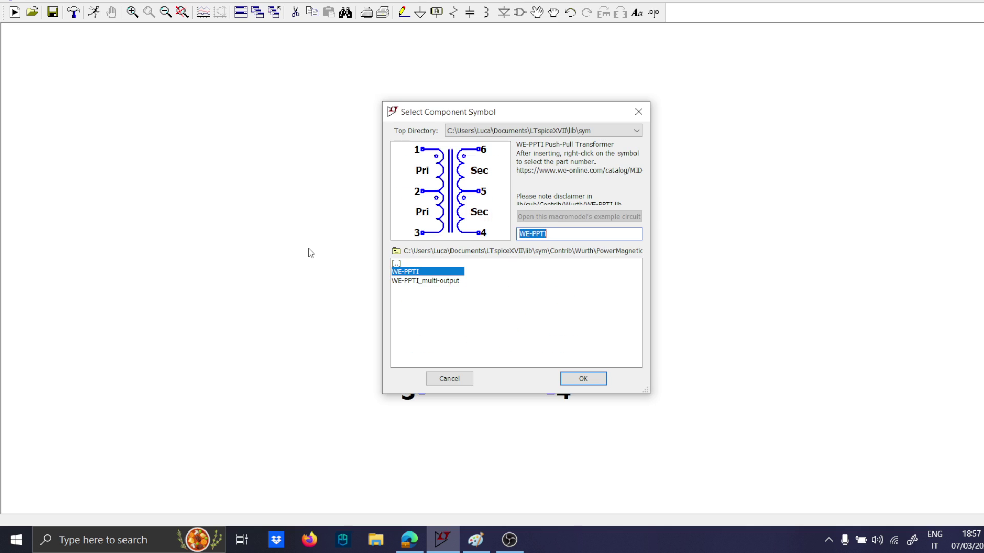
pyautogui.write('nmos')
pyautogui.press('Return')
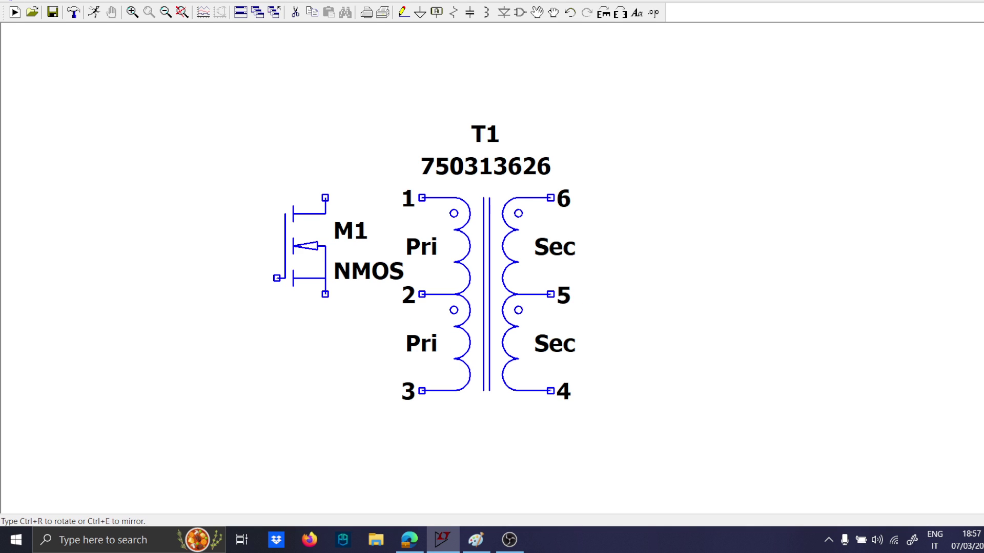
pyautogui.hotkey('ctrl', 'r')
pyautogui.hotkey('ctrl', 'e')
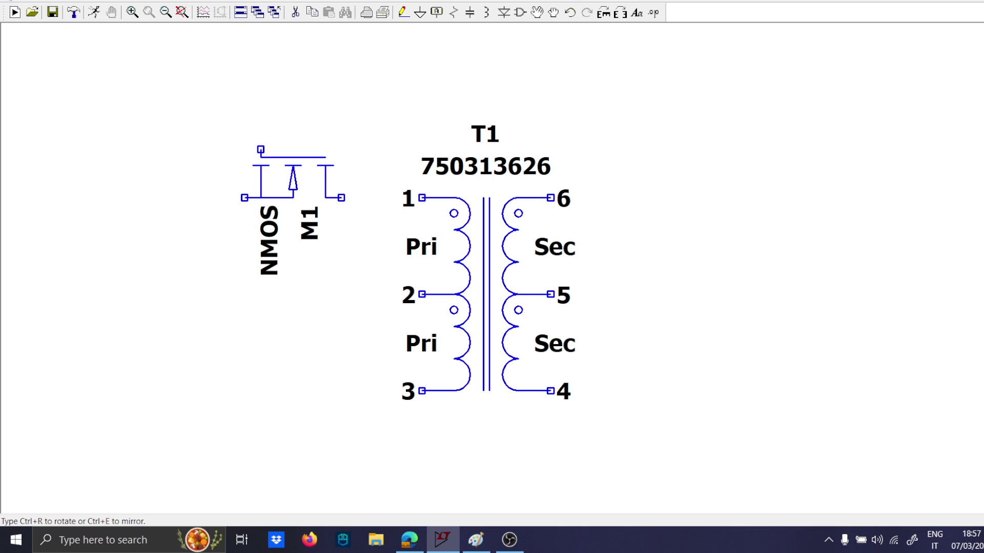
pyautogui.click(279, 177)
# Wire the transistor's drain to transformer pin 1 and extend its source with a wire away from the transformer.
pyautogui.press('F3')
pyautogui.click(164, 198)
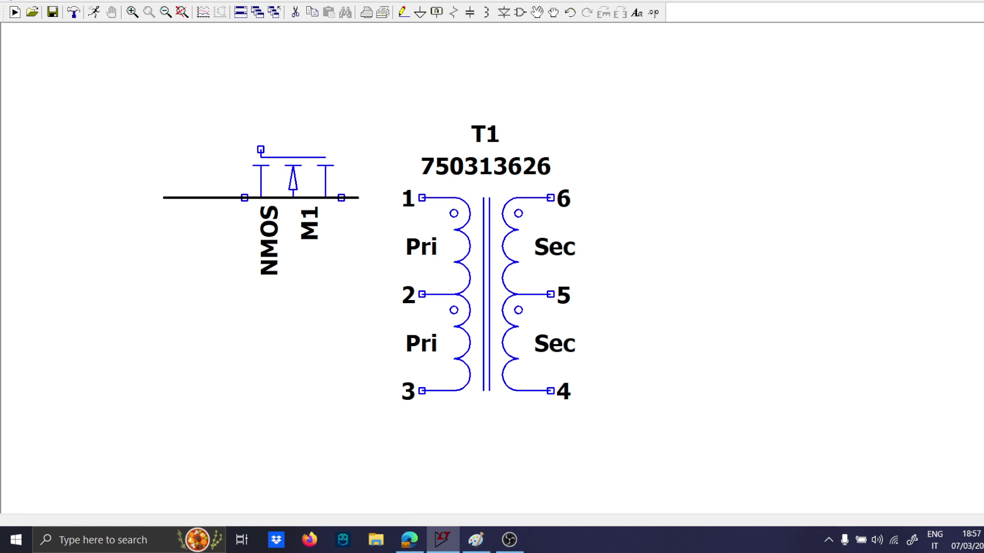
pyautogui.click(422, 197)
pyautogui.press('Escape')
# Place a voltage source horizontally in line with transformer pin 2, its positive terminal facing the transformer.
pyautogui.scroll(-1, 315, 241)
pyautogui.moveTo(349, 259); pyautogui.dragTo(393, 244)
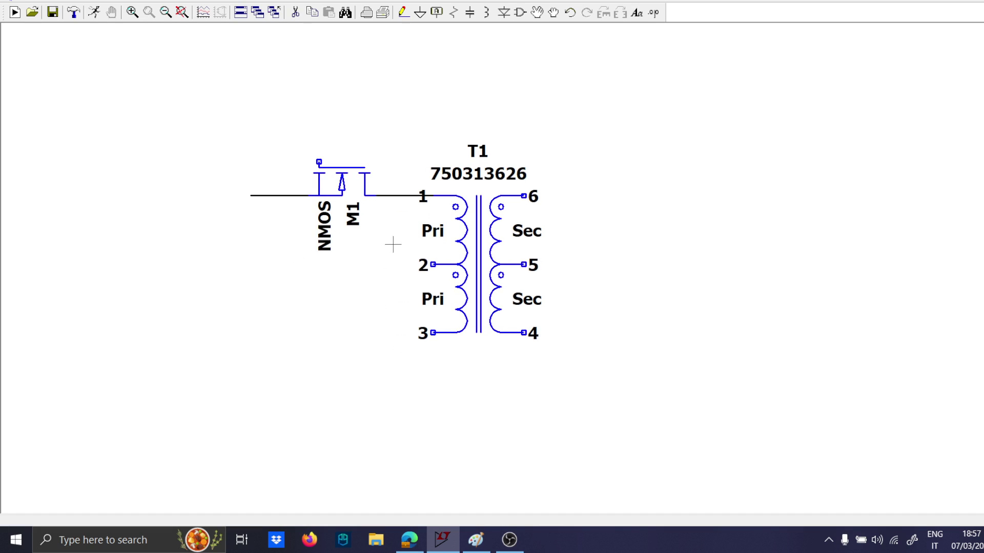
pyautogui.press('F3')
pyautogui.press('Escape')
pyautogui.press('v')
pyautogui.hotkey('ctrl', 'r')
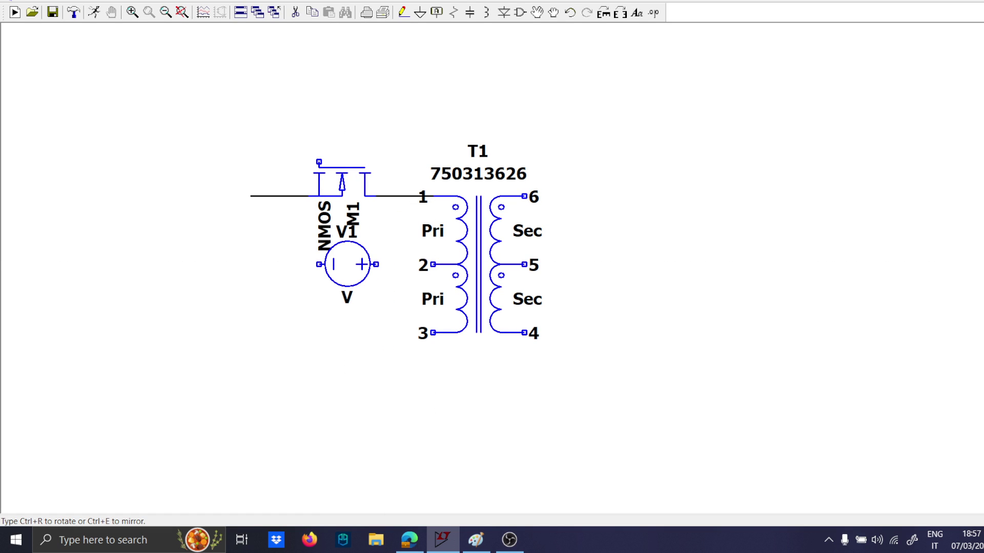
pyautogui.click(370, 264)
# Wire the voltage source's positive terminal to transformer pin 2 and its negative terminal to a rotated ground symbol.
pyautogui.press('F3')
pyautogui.click(238, 264)
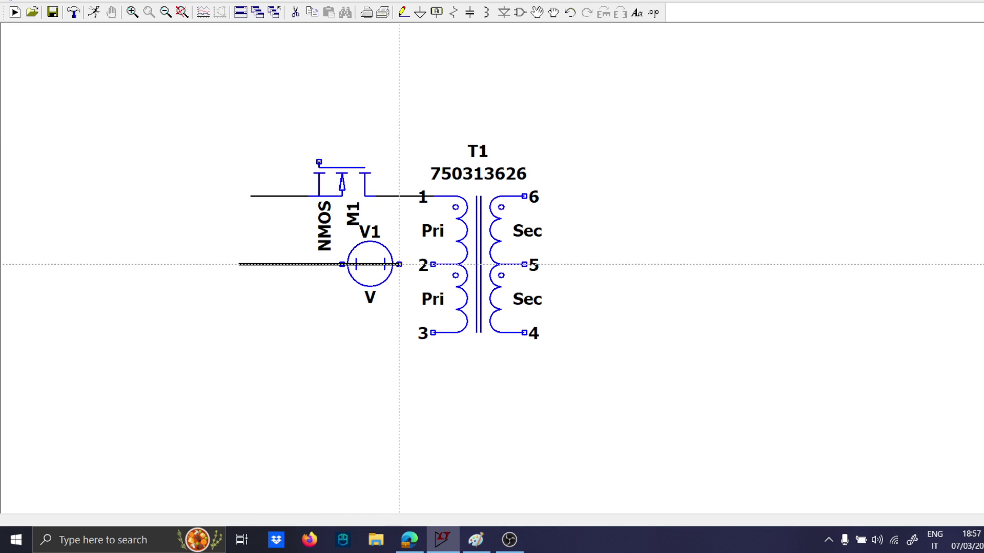
pyautogui.click(430, 264)
pyautogui.press('g')
pyautogui.hotkey('ctrl', 'r')
pyautogui.click(238, 264)
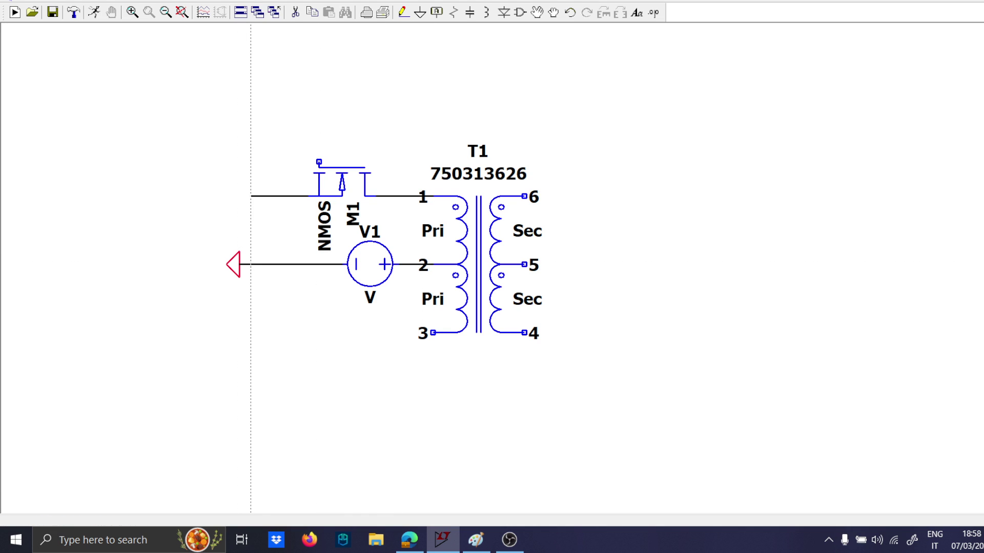
# Connect the transistor's source wire to the ground line, and continue the wire down and across to transformer pin 3.
pyautogui.press('F3')
pyautogui.click(251, 196)
pyautogui.click(251, 264)
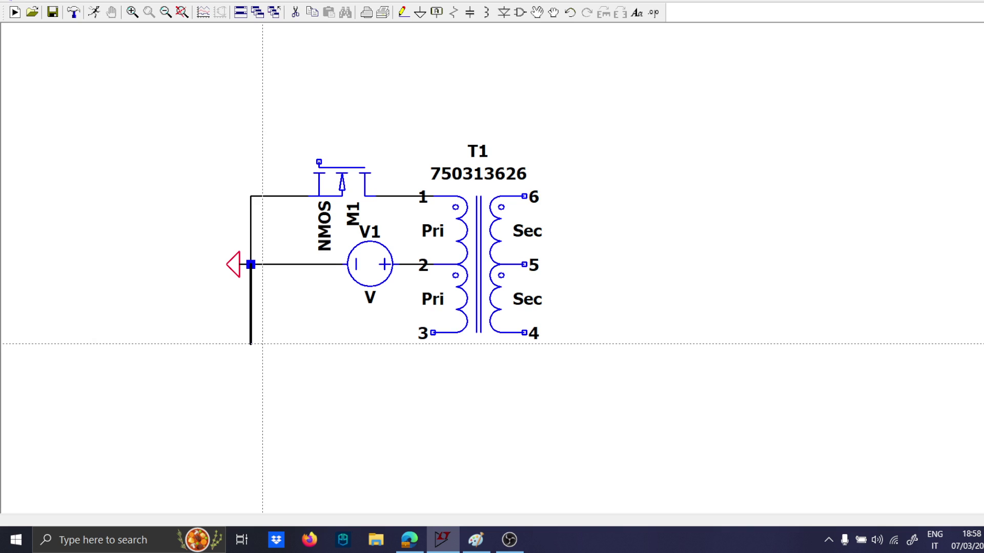
pyautogui.click(433, 332)
pyautogui.press('Escape')
# Copy the MOSFET, flip the copy so its gate faces outward, and place it in the wire to transformer pin 3.
pyautogui.press('F6')
pyautogui.click(336, 182)
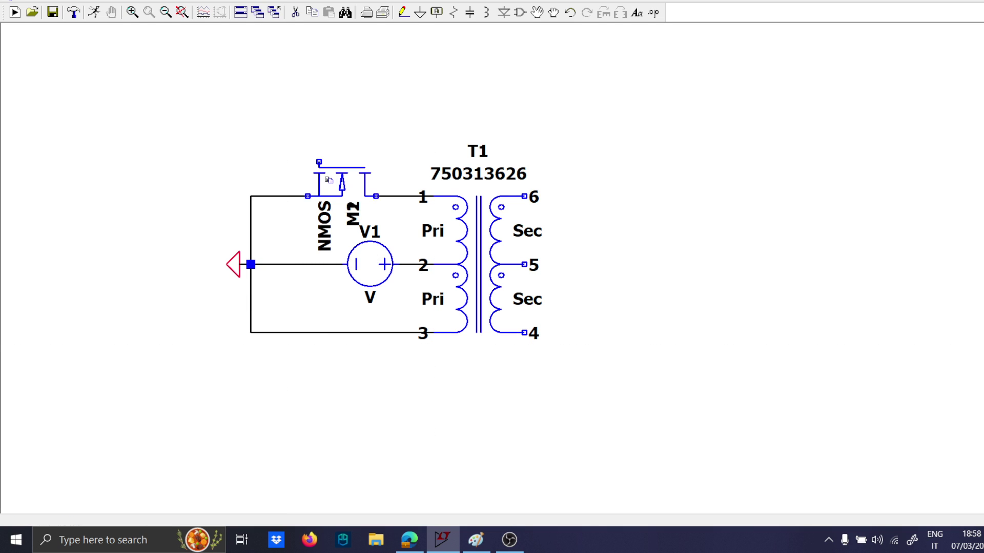
pyautogui.hotkey('ctrl', 'e')
pyautogui.hotkey('ctrl', 'r')
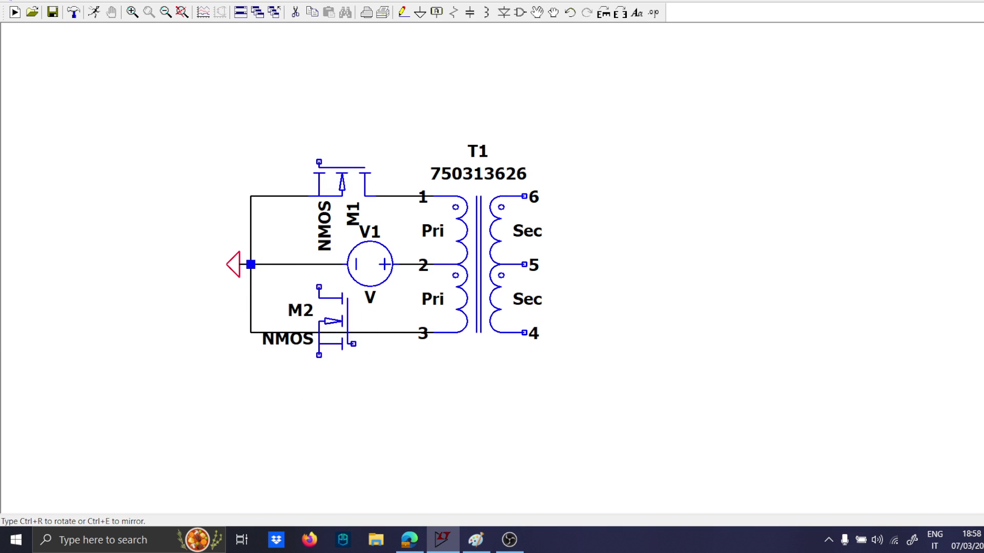
pyautogui.hotkey('ctrl', 'r')
pyautogui.hotkey('ctrl', 'e')
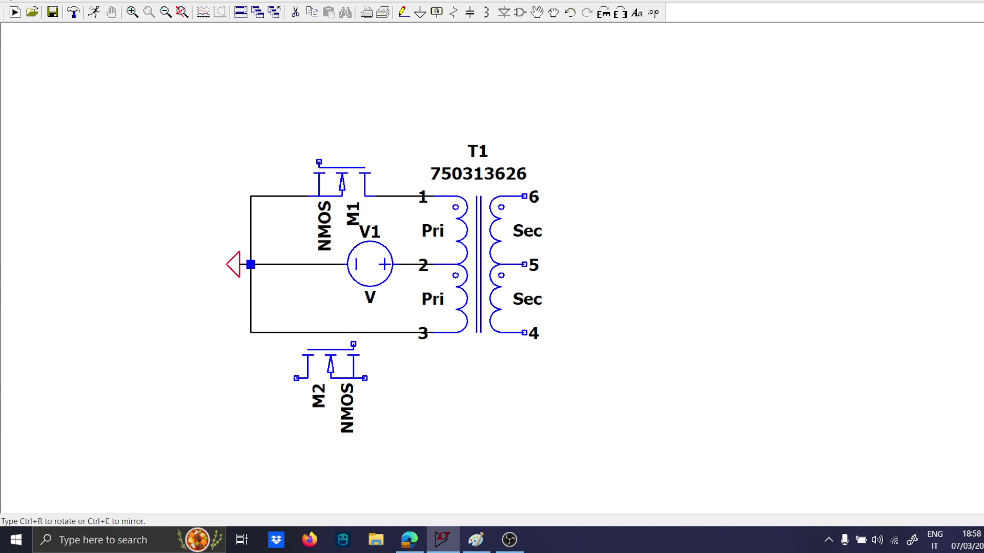
pyautogui.hotkey('ctrl', 'e')
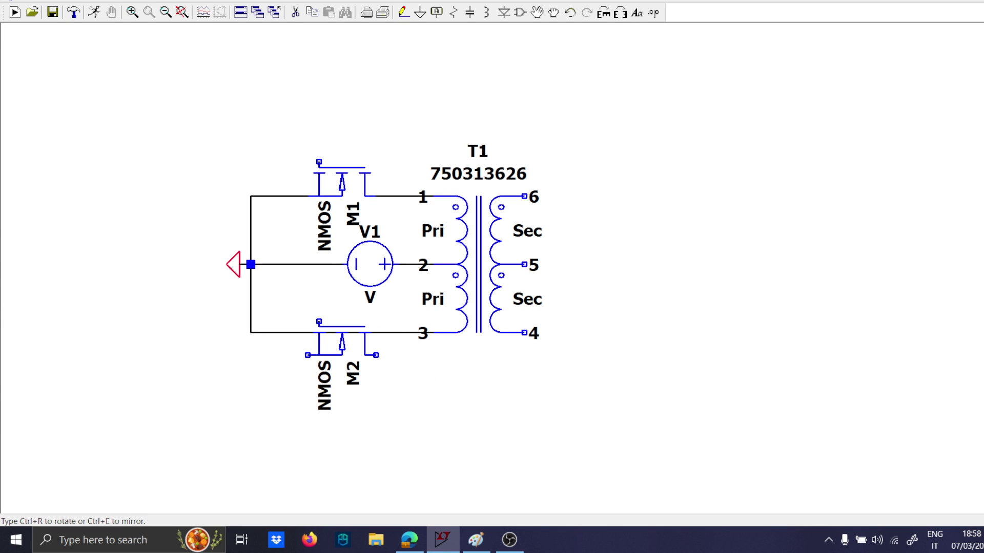
pyautogui.hotkey('ctrl', 'r')
pyautogui.hotkey('ctrl', 'r')
pyautogui.hotkey('ctrl', 'e')
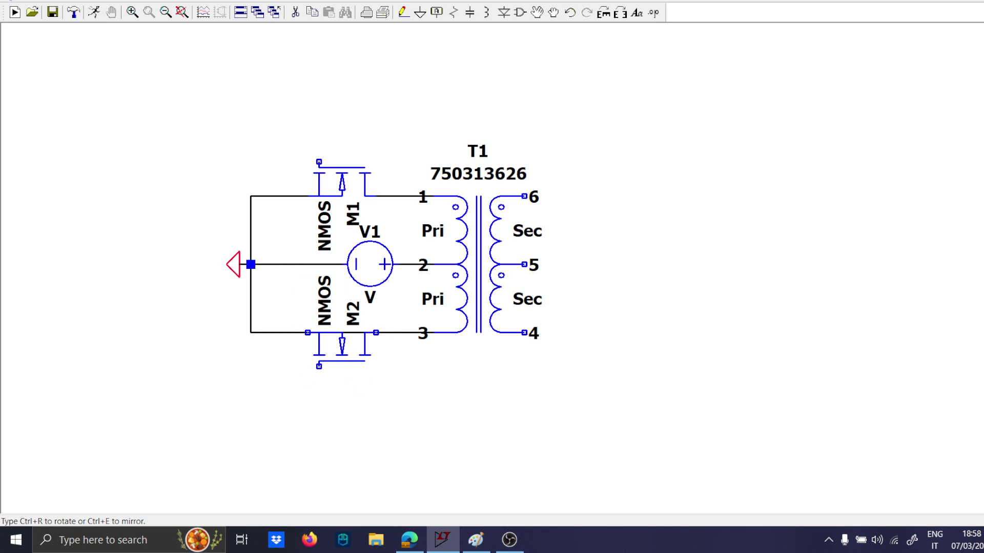
pyautogui.click(324, 365)
# Assign the BSC024NE2LS MOSFET model to the lower transistor.
pyautogui.scroll(2, 348, 361)
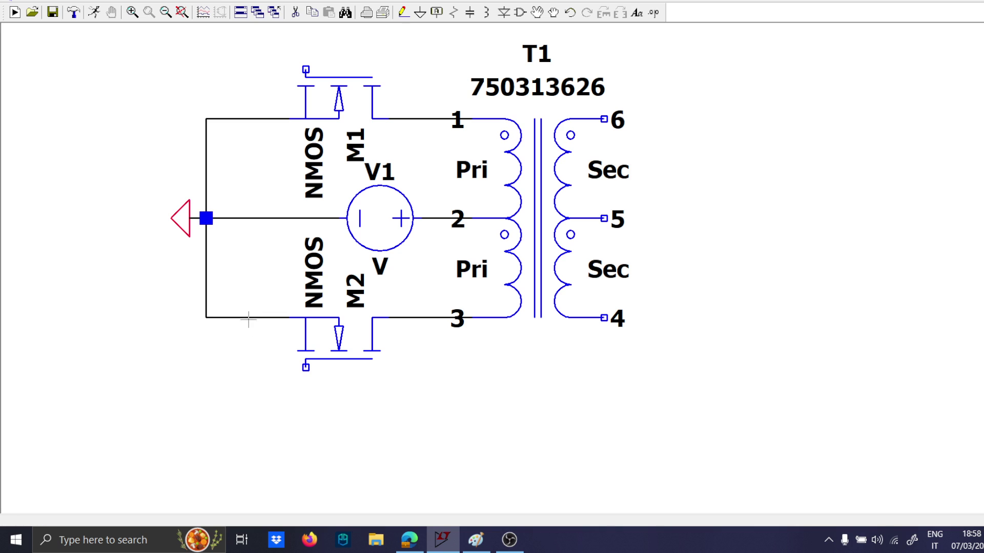
pyautogui.rightClick(344, 346)
pyautogui.click(588, 223)
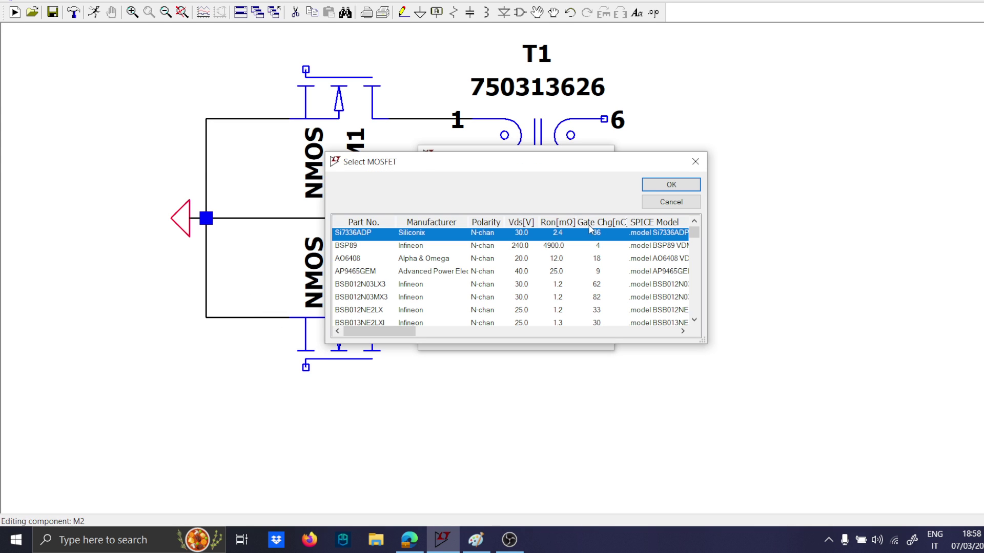
pyautogui.scroll(-8, 600, 267)
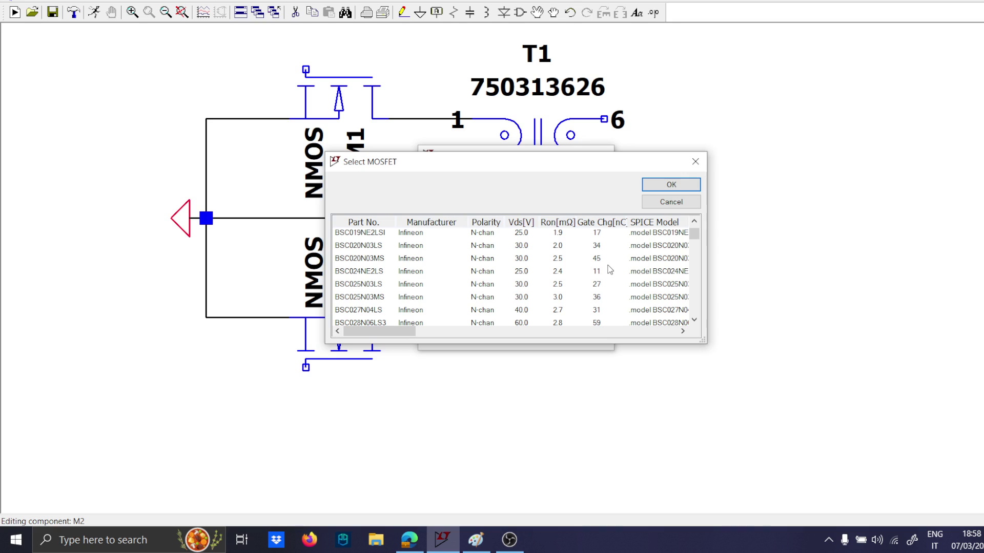
pyautogui.click(601, 273)
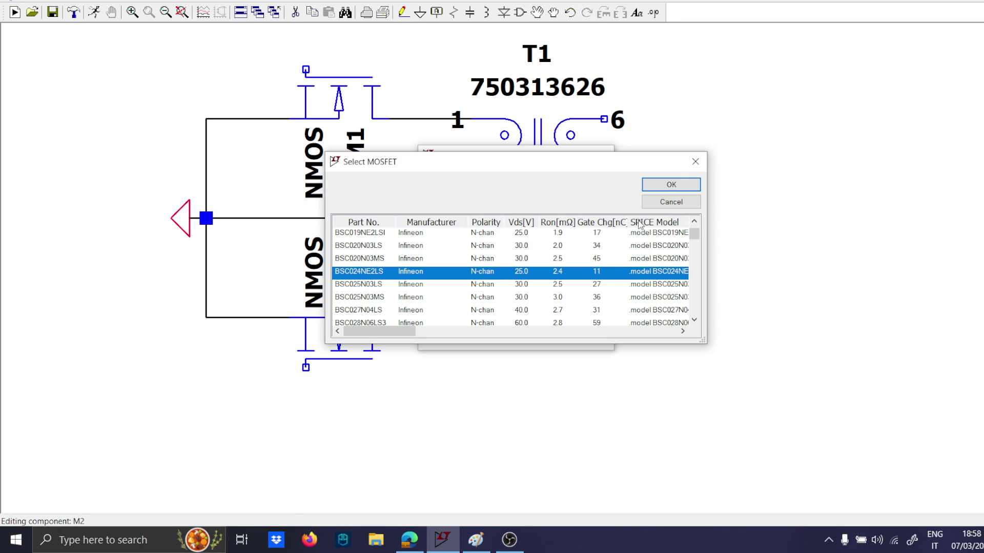
pyautogui.click(670, 184)
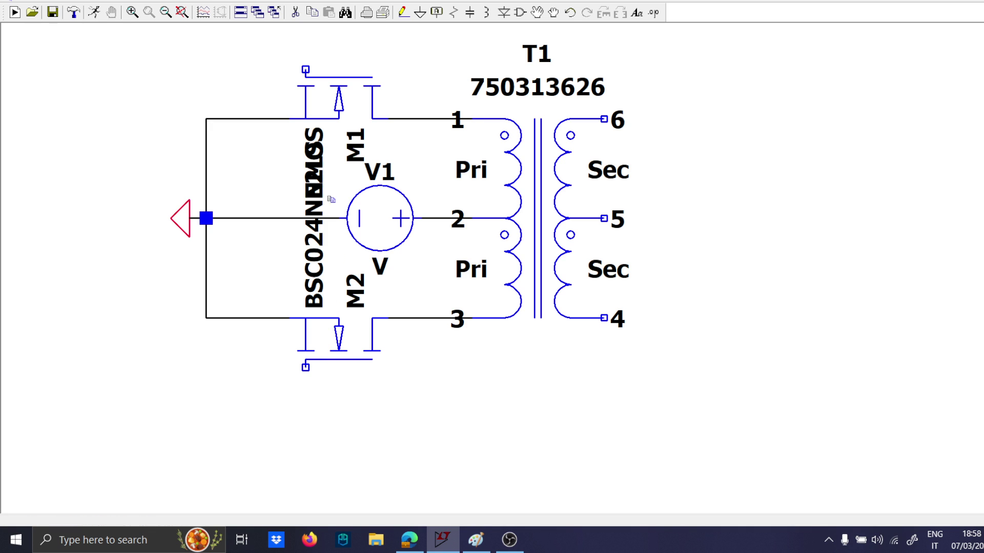
# Delete the generic NMOS transistor in the branch to transformer pin 1.
pyautogui.press('F5')
pyautogui.press('F4')
pyautogui.press('Escape')
pyautogui.press('F5')
pyautogui.click(339, 104)
pyautogui.press('Escape')
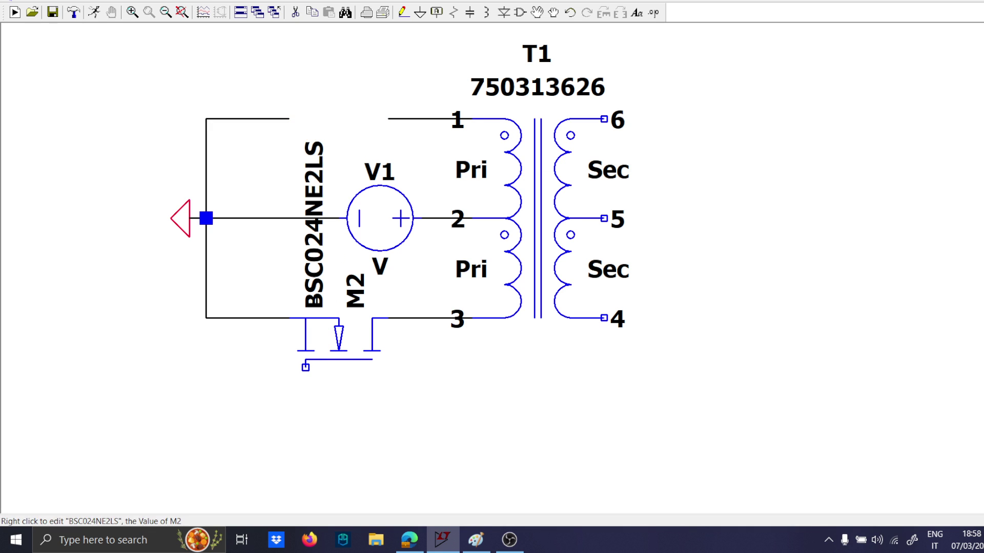
# Copy the lower MOSFET, flip it into the gap in the pin 1 branch, and shift its overlapping part label aside.
pyautogui.press('F6')
pyautogui.click(326, 339)
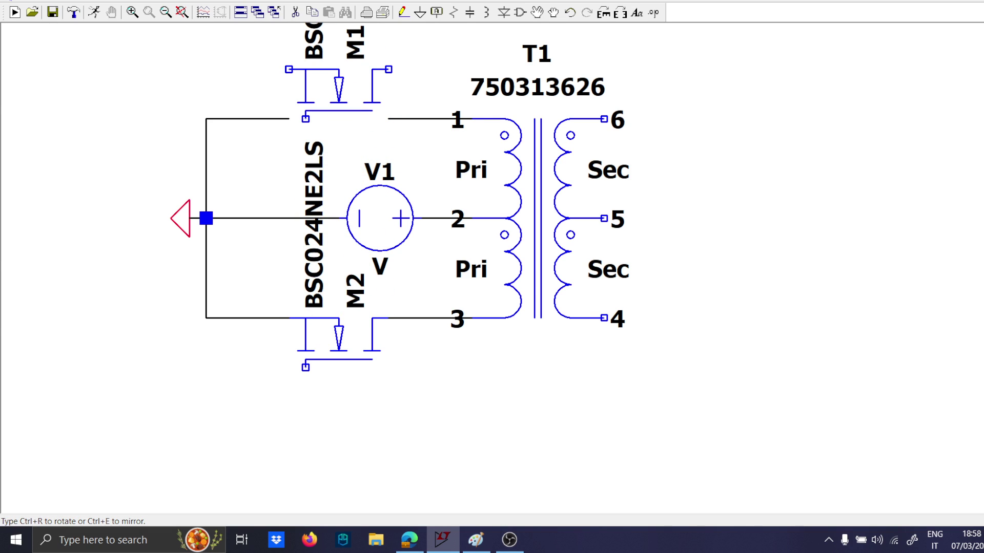
pyautogui.hotkey('ctrl', 'e')
pyautogui.hotkey('ctrl', 'r')
pyautogui.hotkey('ctrl', 'r')
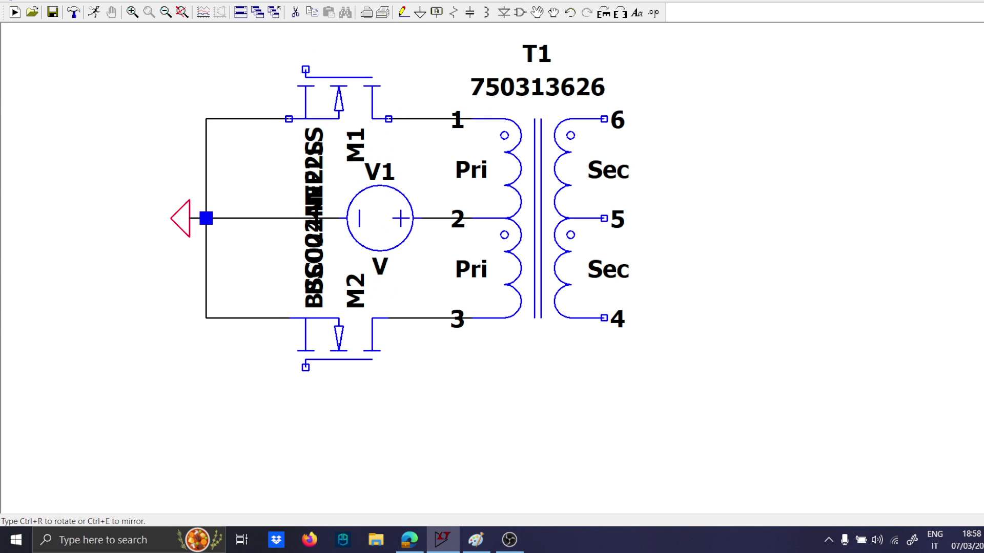
pyautogui.click(328, 105)
pyautogui.moveTo(315, 147); pyautogui.dragTo(277, 148)
# Set the value of voltage source V1 to 10.
pyautogui.scroll(-2, 349, 330)
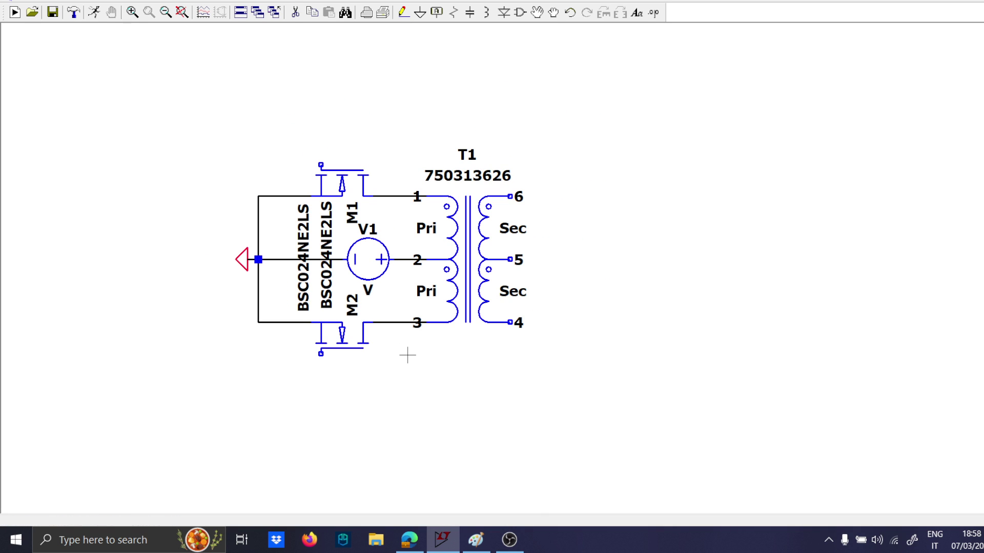
pyautogui.press('F7')
pyautogui.moveTo(589, 414); pyautogui.dragTo(440, 397)
pyautogui.press('Escape')
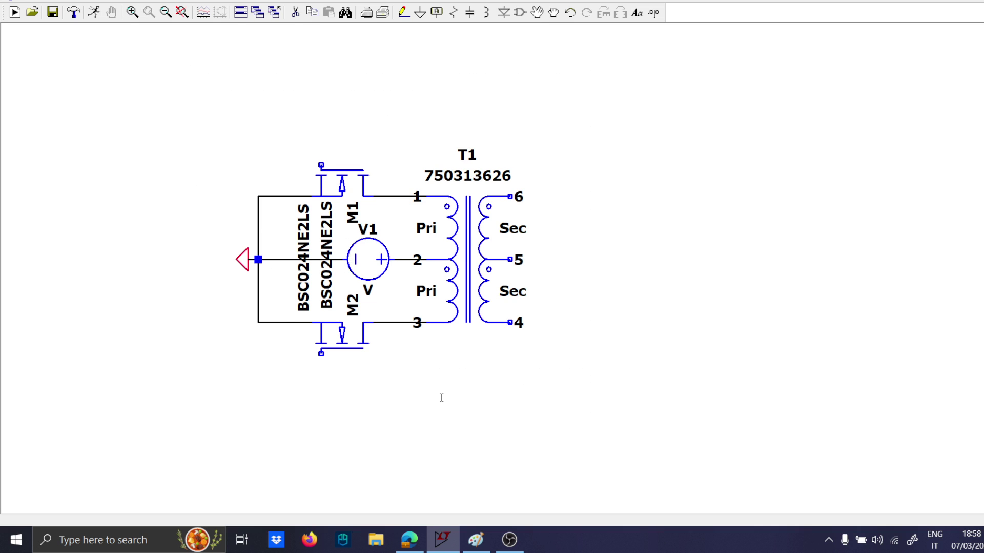
pyautogui.scroll(-1, 521, 403)
pyautogui.scroll(2, 523, 402)
pyautogui.moveTo(527, 374); pyautogui.dragTo(692, 364)
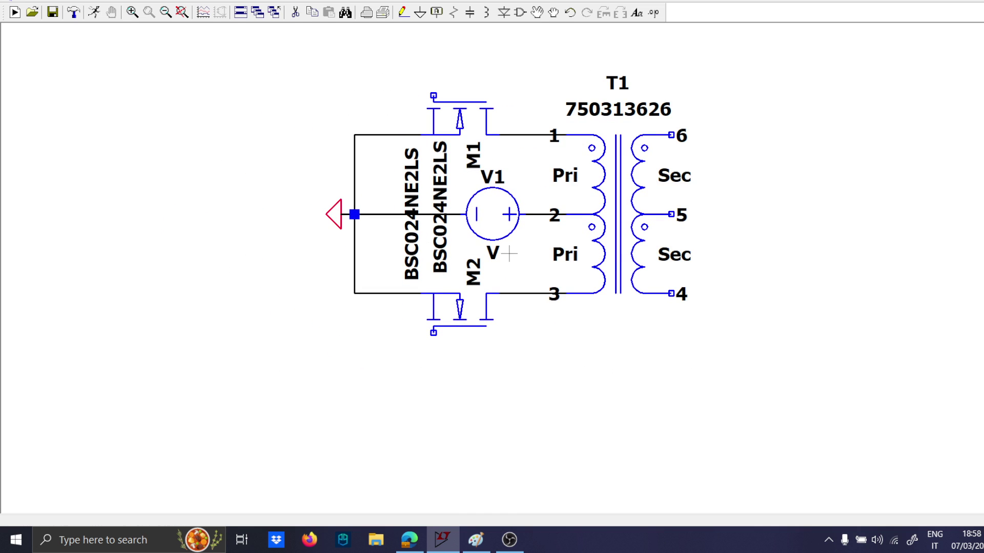
pyautogui.rightClick(493, 254)
pyautogui.write('10')
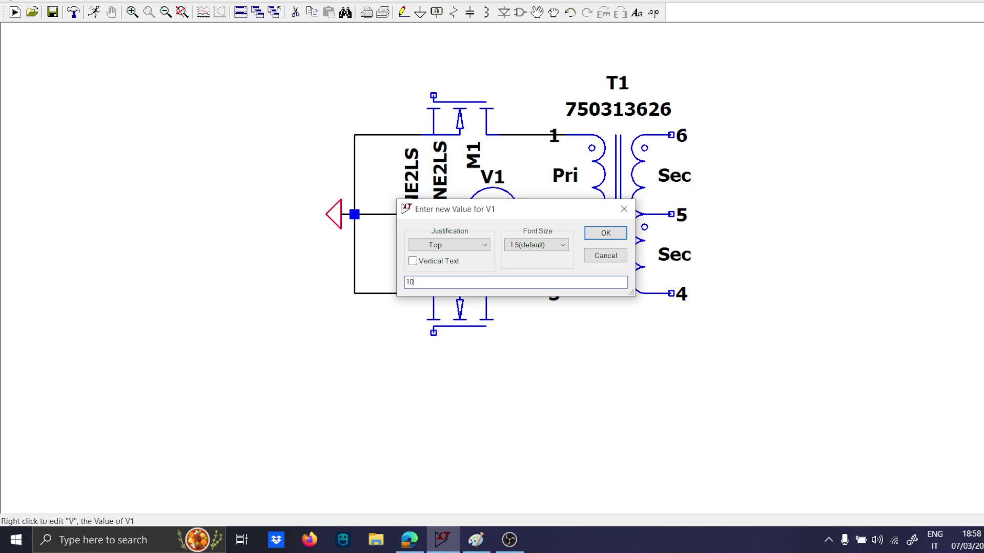
pyautogui.press('Return')
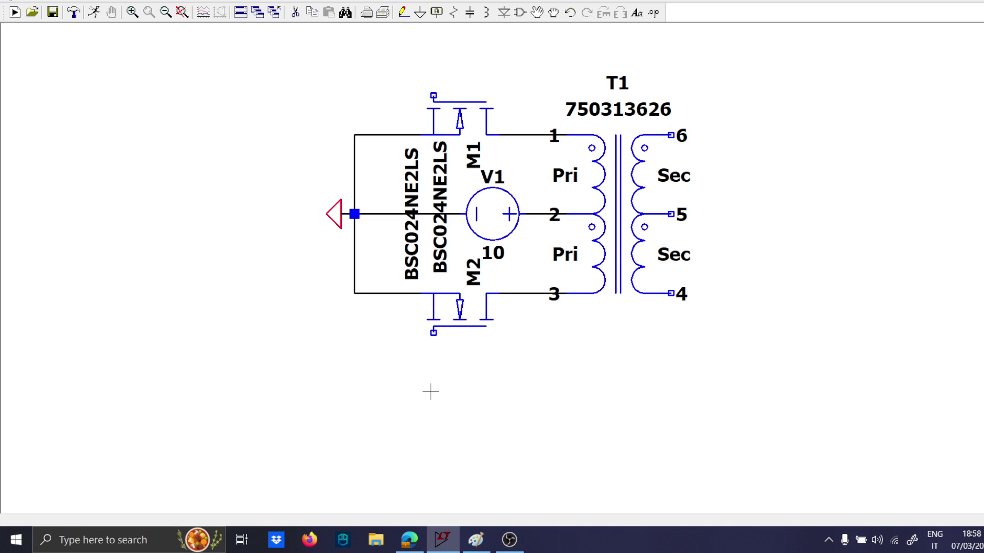
# Place an NPN transistor below the lower MOSFET.
pyautogui.press('F2')
pyautogui.write('nm')
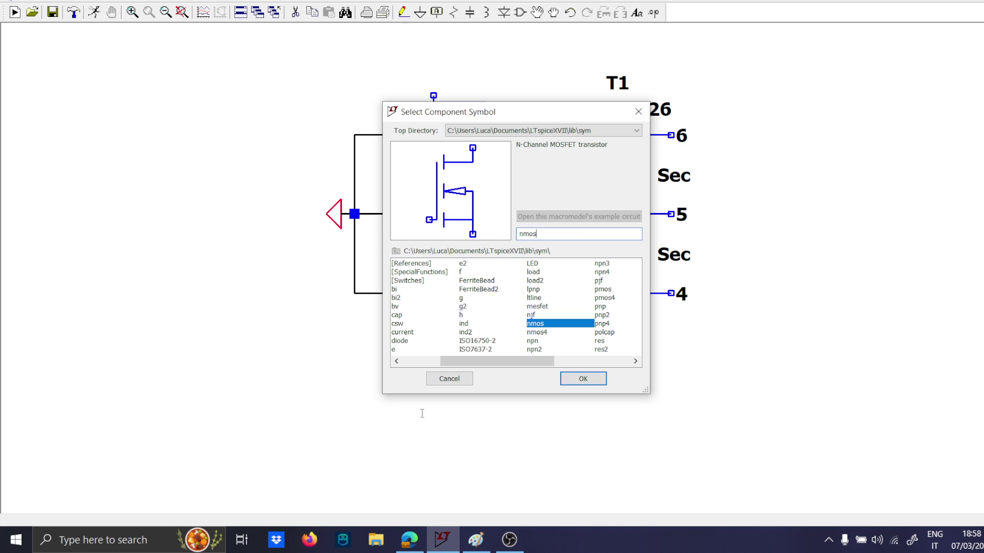
pyautogui.press('BackSpace')
pyautogui.write('pn')
pyautogui.press('Return')
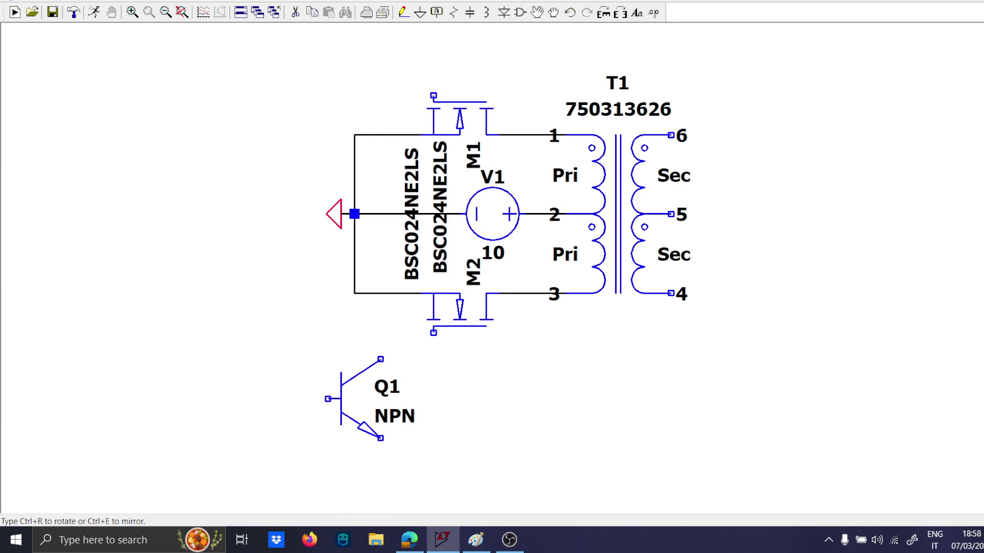
# Place a PNP transistor directly below the NPN, flipped so its emitter faces the NPN's emitter.
pyautogui.press('F2')
pyautogui.write('pnp')
pyautogui.press('Return')
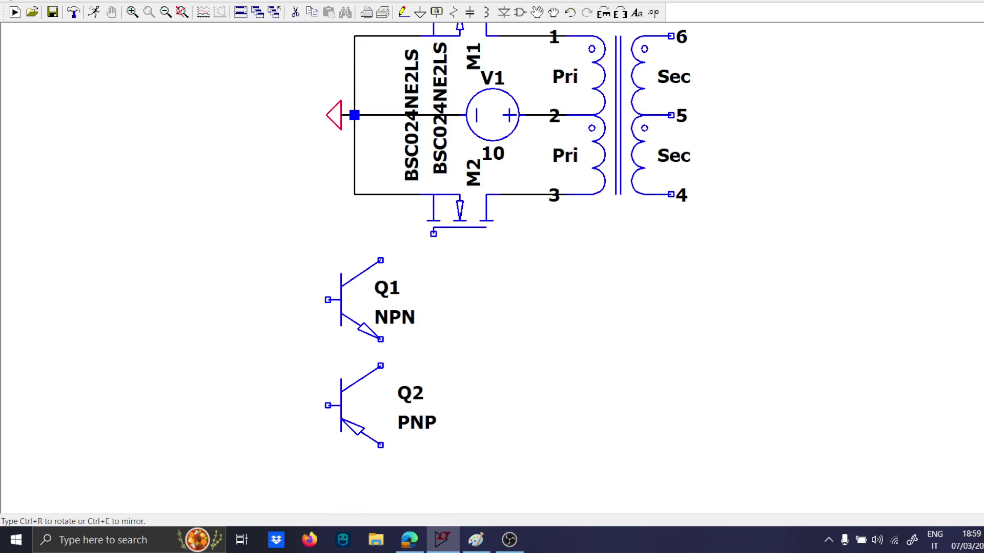
pyautogui.hotkey('ctrl', 'r')
pyautogui.hotkey('ctrl', 'r')
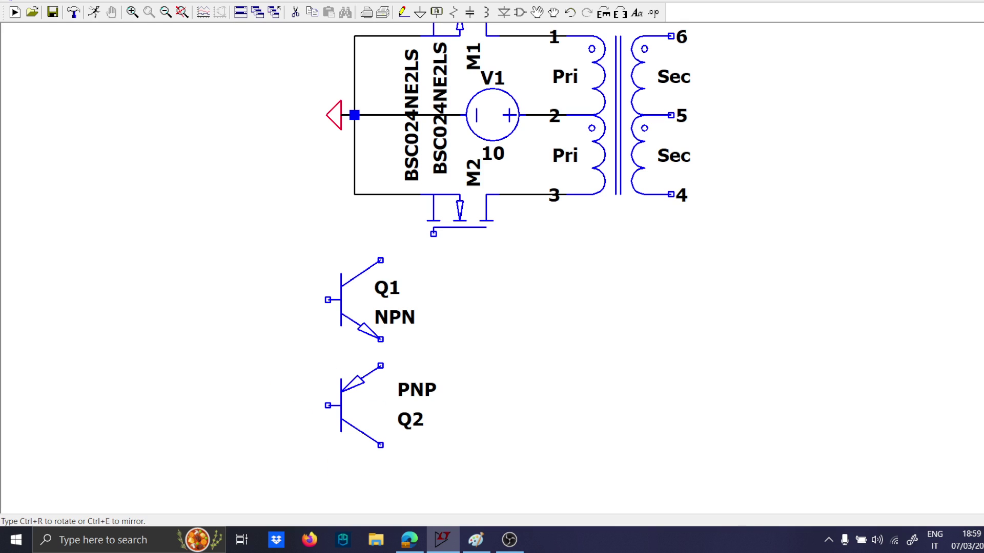
pyautogui.click(328, 445)
pyautogui.press('Escape')
# Wire the emitters of the NPN and PNP transistors together, and join their bases with a second wire.
pyautogui.press('F3')
pyautogui.click(380, 366)
pyautogui.click(380, 338)
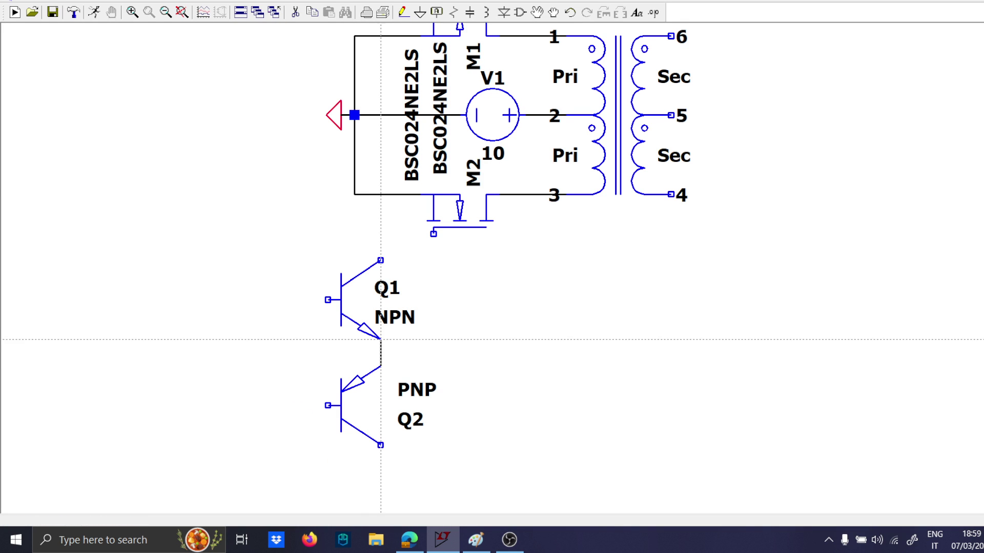
pyautogui.press('Escape')
pyautogui.press('F3')
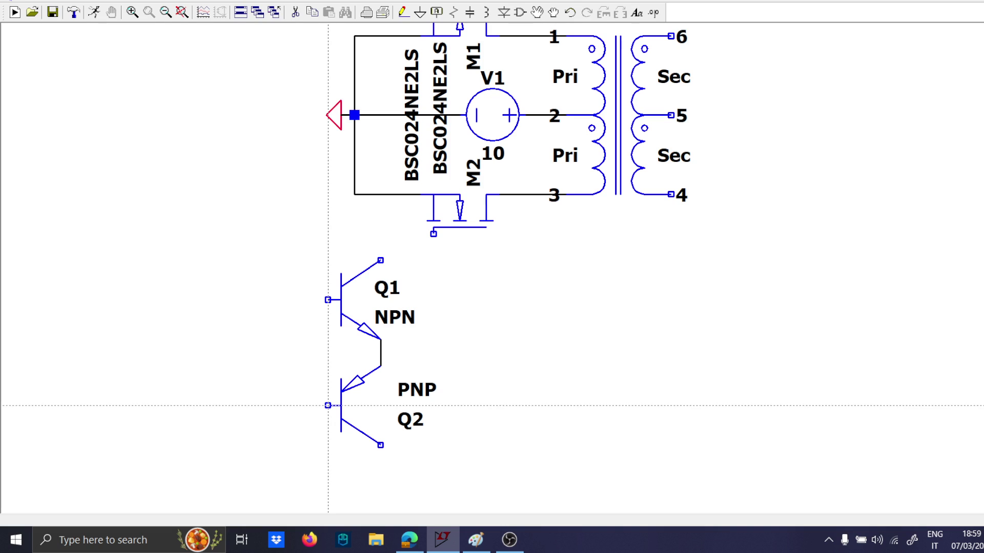
pyautogui.click(327, 405)
pyautogui.click(315, 405)
pyautogui.click(328, 300)
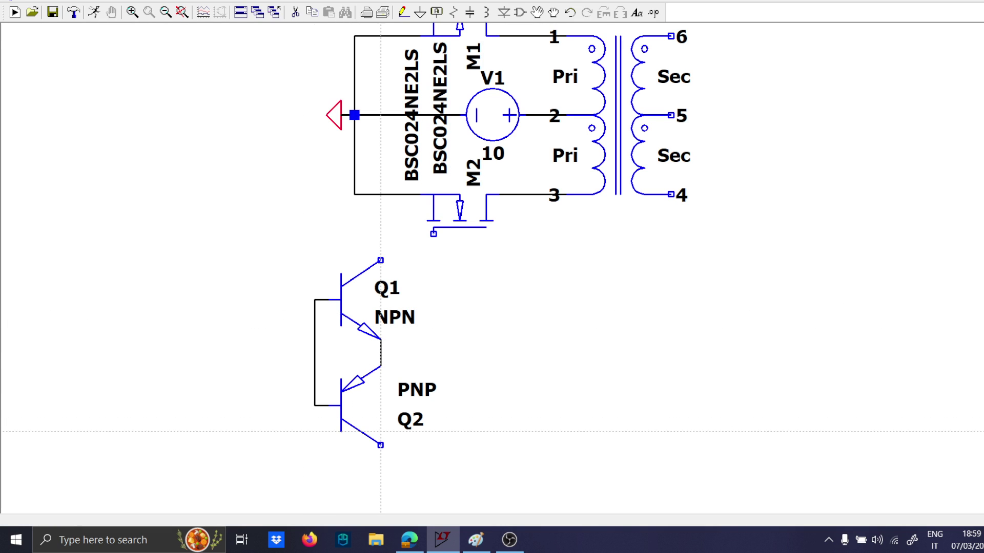
# Extend the PNP transistor's collector with a short wire down to a ground symbol.
pyautogui.click(380, 445)
pyautogui.click(380, 470)
pyautogui.press('g')
pyautogui.click(380, 471)
pyautogui.press('Escape')
# Place a second voltage source beside the NPN transistor and set its value to 10.
pyautogui.press('F3')
pyautogui.press('v')
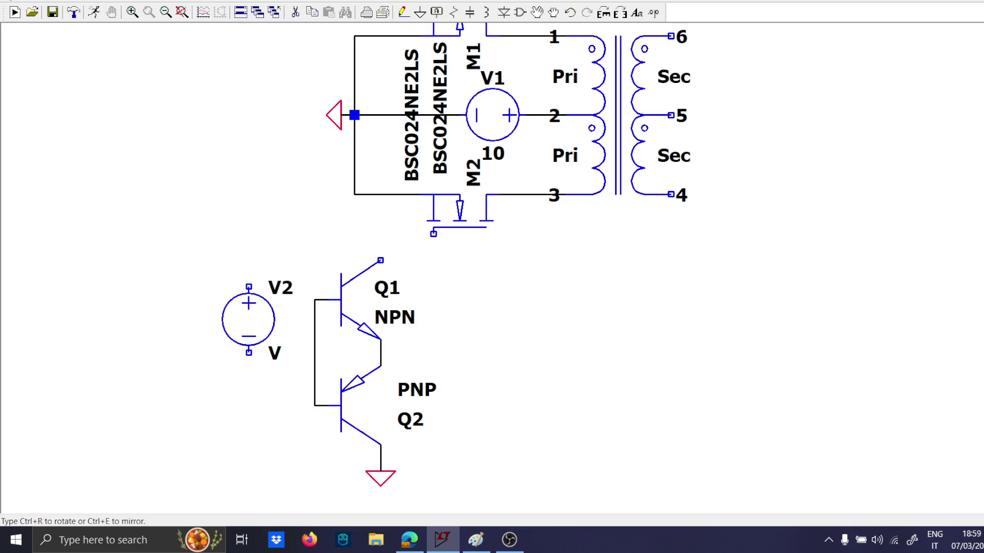
pyautogui.click(196, 306)
pyautogui.press('Escape')
pyautogui.rightClick(224, 339)
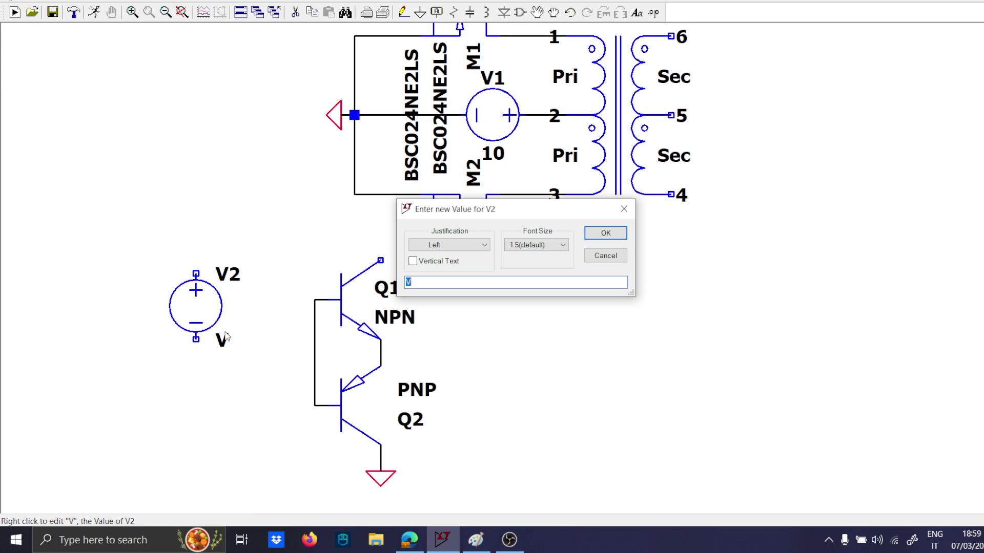
pyautogui.write('10')
pyautogui.press('Return')
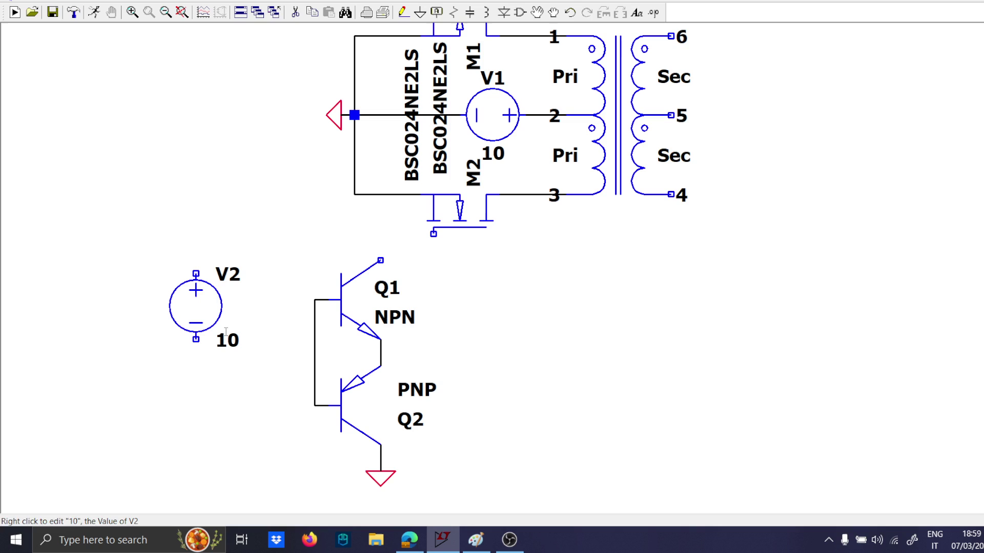
# Ground the negative terminal of voltage source V2 and wire its positive terminal to the NPN transistor's collector.
pyautogui.press('g')
pyautogui.click(195, 339)
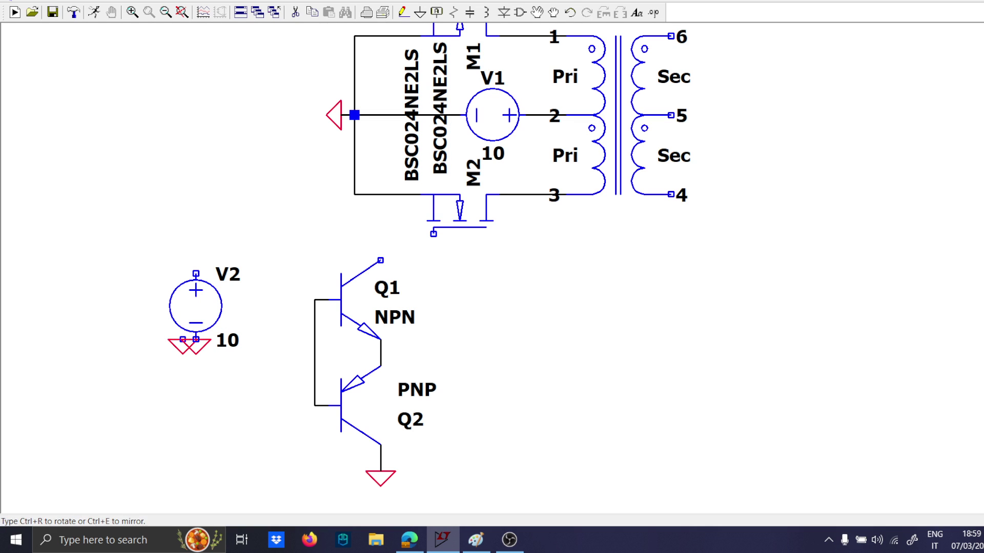
pyautogui.press('w')
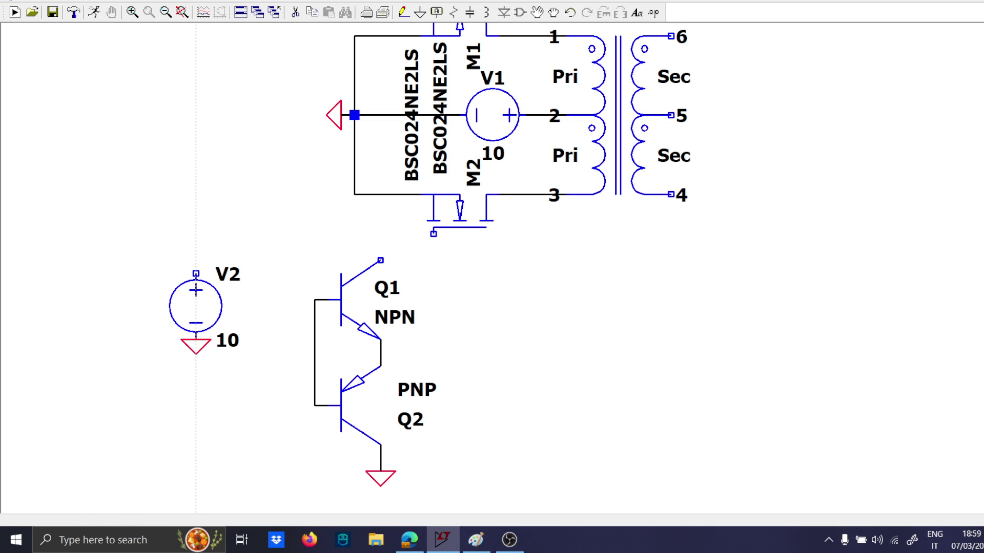
pyautogui.click(196, 273)
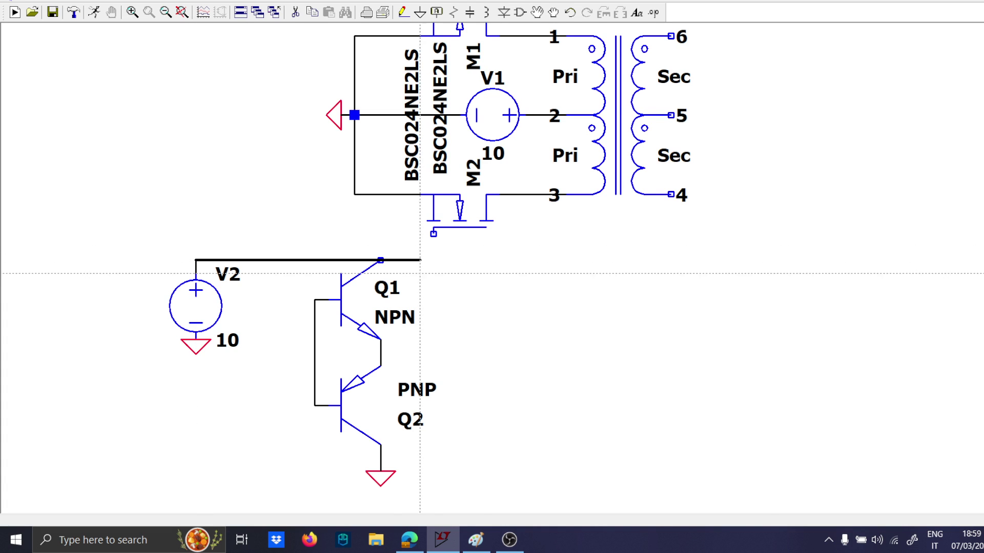
pyautogui.click(380, 260)
# Assign the 2N2222 model to the NPN transistor and the 2N2907 model to the PNP transistor.
pyautogui.rightClick(382, 264)
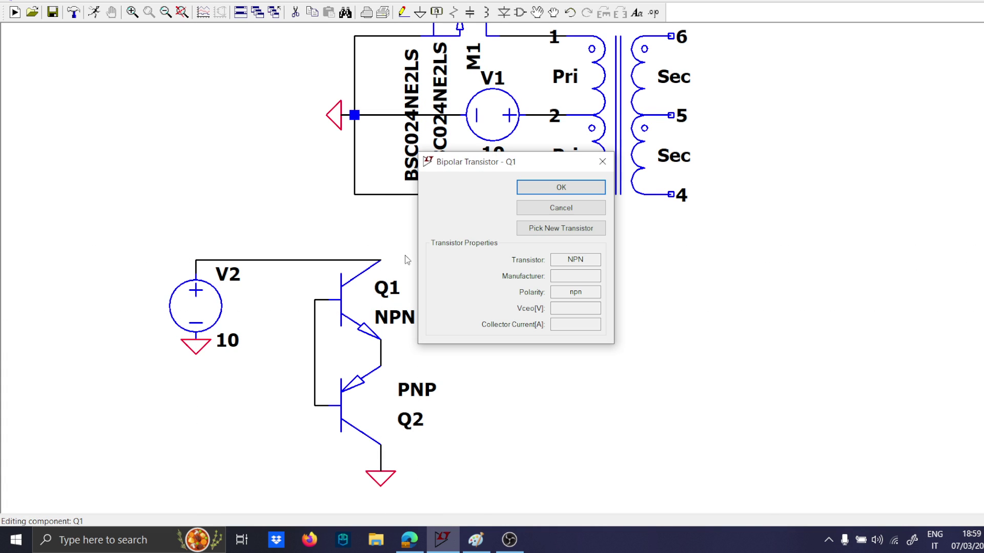
pyautogui.click(563, 224)
pyautogui.click(670, 185)
pyautogui.rightClick(374, 400)
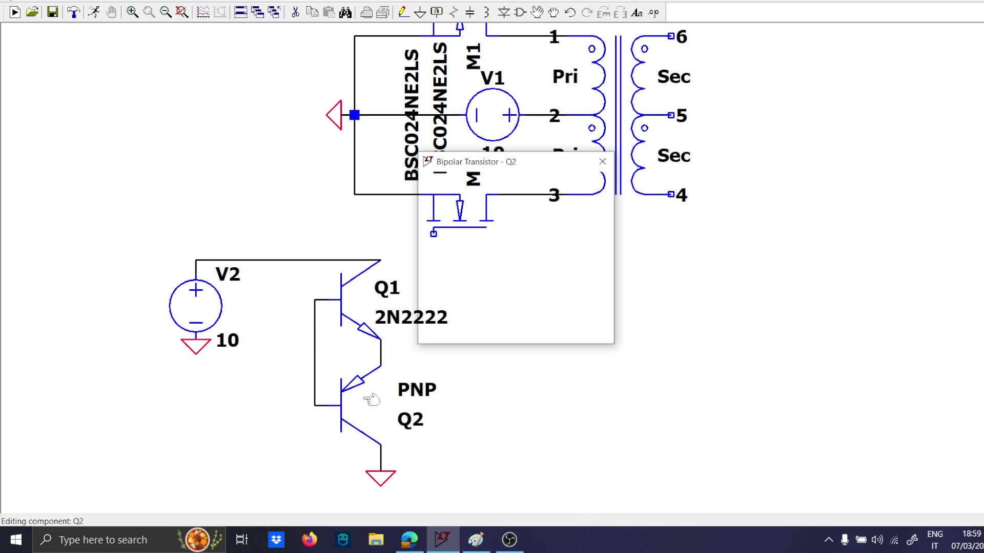
pyautogui.click(564, 226)
pyautogui.click(670, 185)
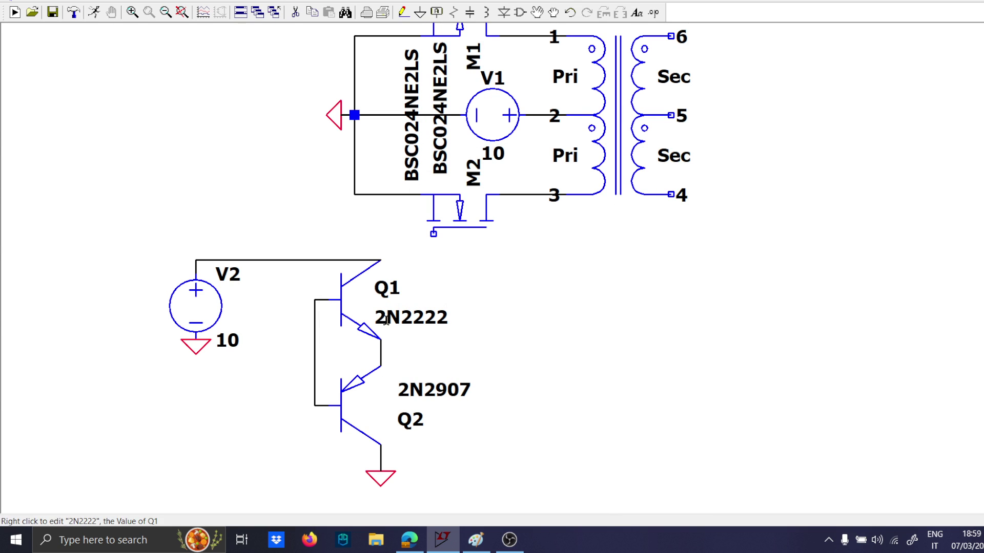
# Wire the shared emitter node of the two bipolar transistors to the lower MOSFET's gate.
pyautogui.press('F3')
pyautogui.click(381, 353)
pyautogui.click(433, 233)
pyautogui.press('Escape')
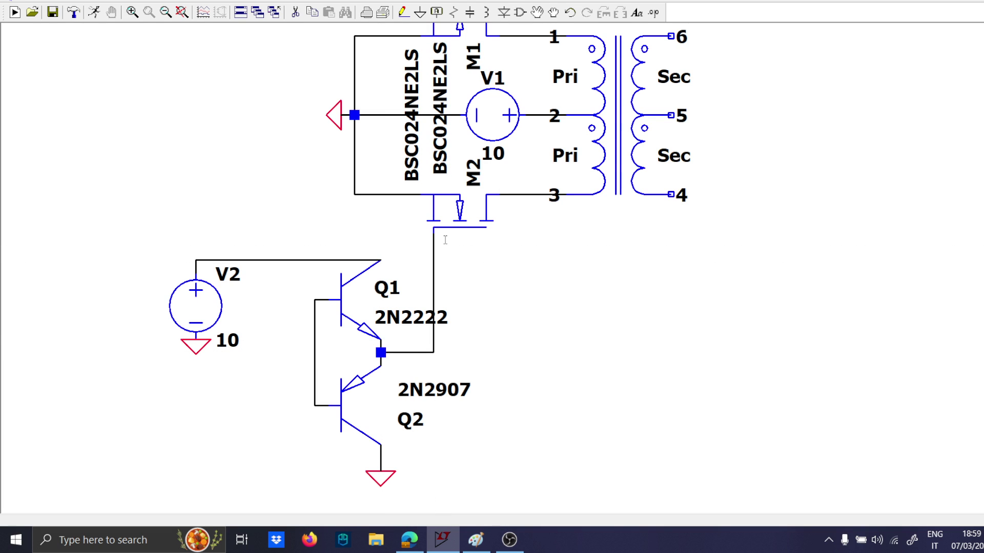
# Move the whole bipolar gate driver with its supply V2 farther from the lower MOSFET, keeping the gate wire attached.
pyautogui.scroll(-1, 387, 451)
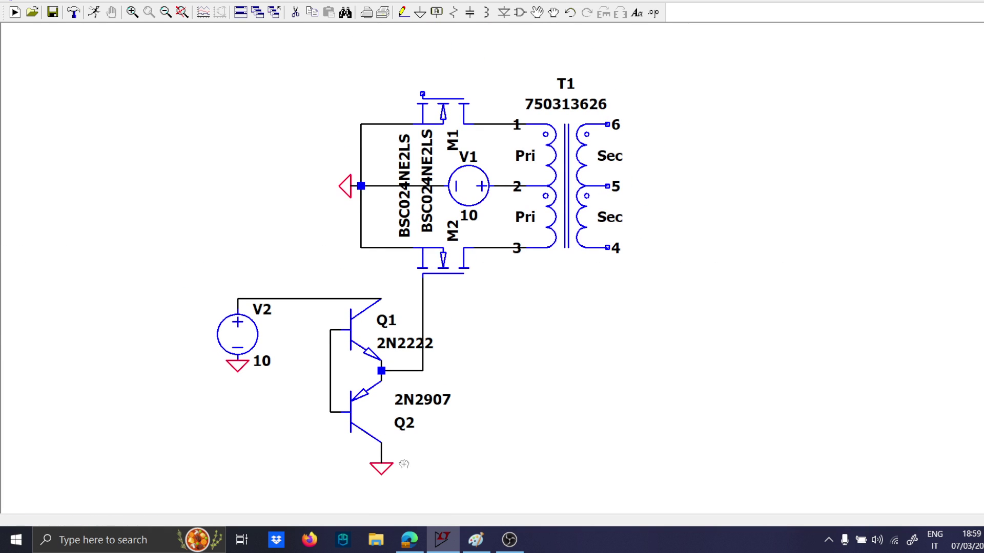
pyautogui.moveTo(404, 479); pyautogui.dragTo(182, 269)
pyautogui.click(111, 269)
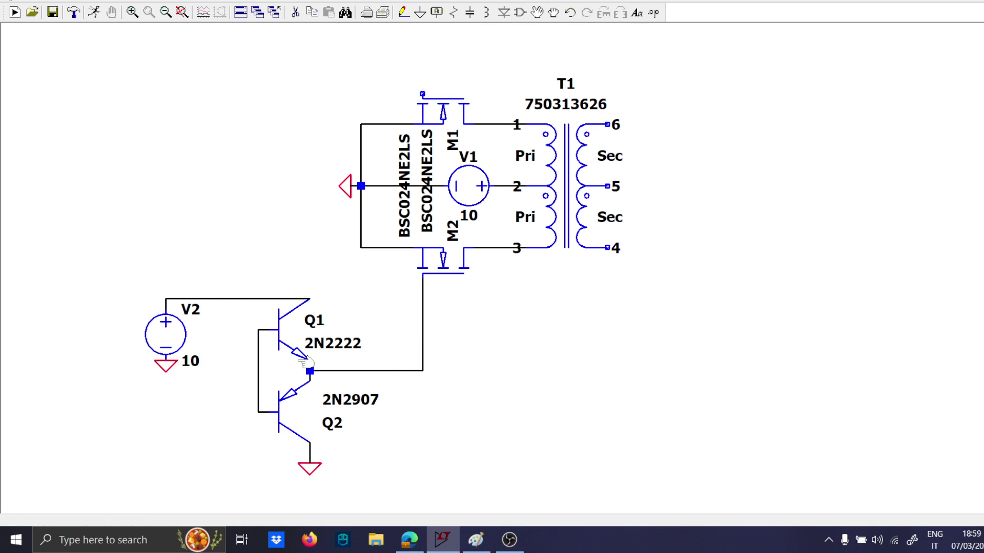
# Insert a resistor in the lower MOSFET's gate line and set its value to 1.
pyautogui.scroll(2, 407, 328)
pyautogui.press('r')
pyautogui.click(433, 322)
pyautogui.press('Escape')
pyautogui.rightClick(464, 343)
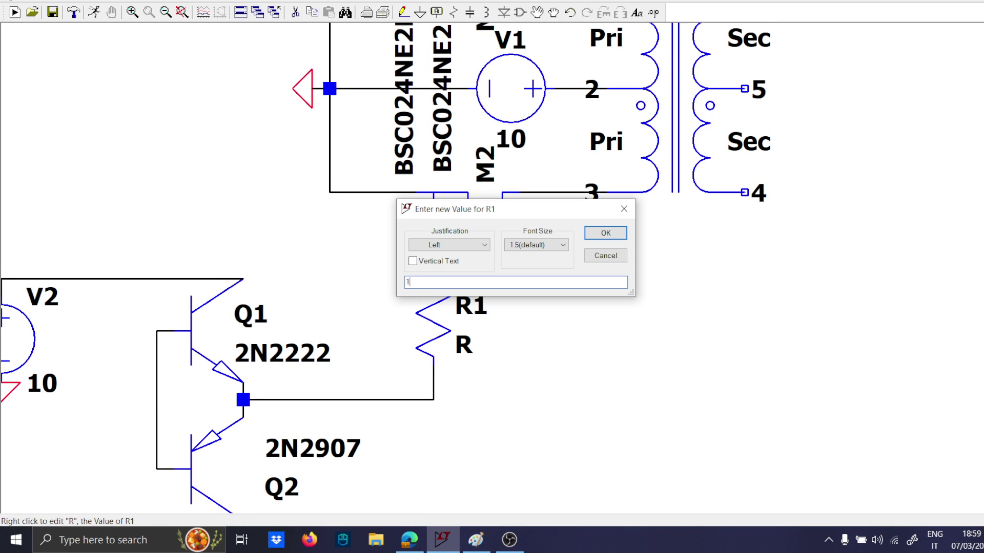
pyautogui.write('1')
pyautogui.press('Return')
# Place a third voltage source below V2, beside the PNP transistor.
pyautogui.scroll(-2, 467, 346)
pyautogui.scroll(-1, 445, 416)
pyautogui.moveTo(445, 416); pyautogui.dragTo(521, 368)
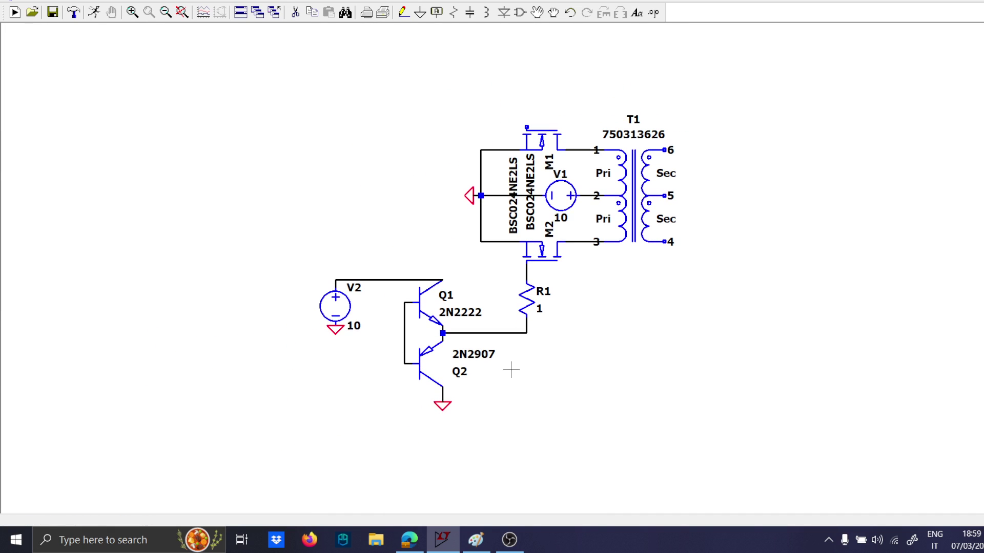
pyautogui.press('v')
pyautogui.click(343, 383)
pyautogui.press('Escape')
pyautogui.scroll(1, 348, 385)
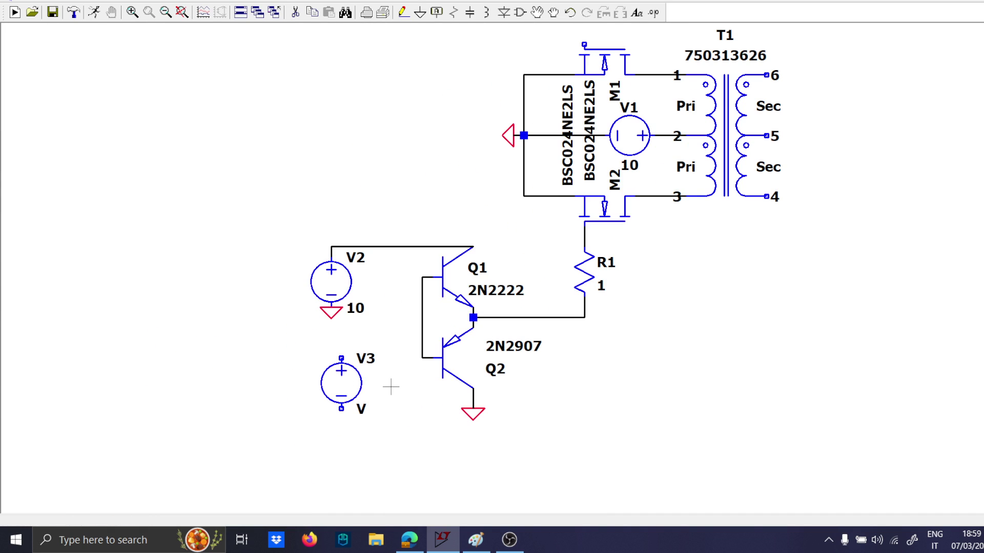
# Start a SPICE directive with the lines .param D=0.4, .param Fs=500k and .param Ts=1/Fs.
pyautogui.write('s')
pyautogui.write('.param D==')
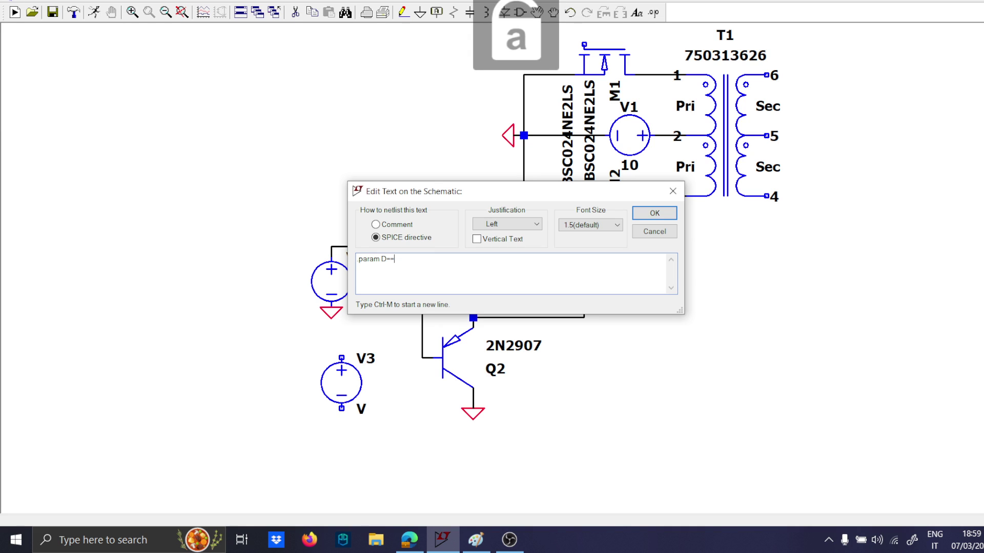
pyautogui.press('BackSpace')
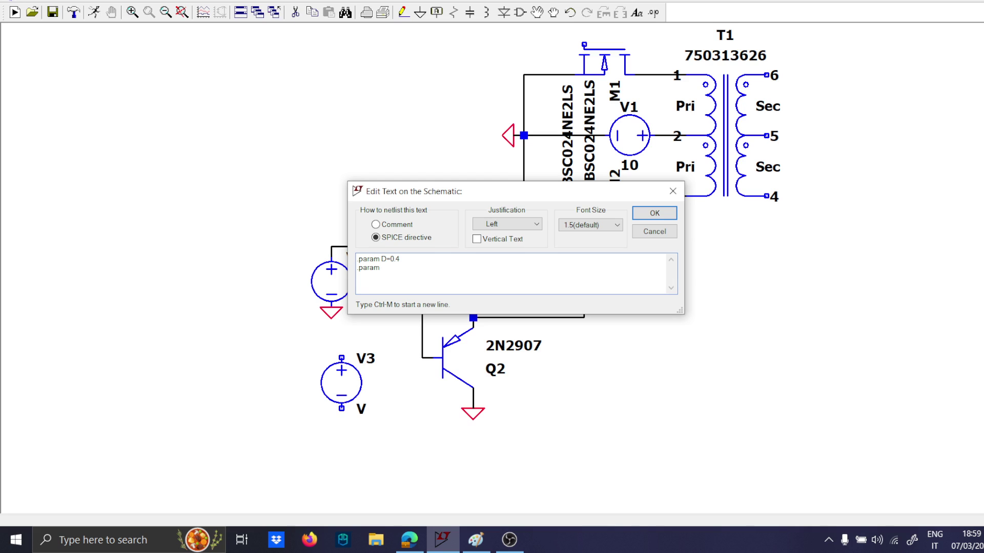
pyautogui.write('Fs=')
pyautogui.write('500k .param')
pyautogui.write(' Ts=')
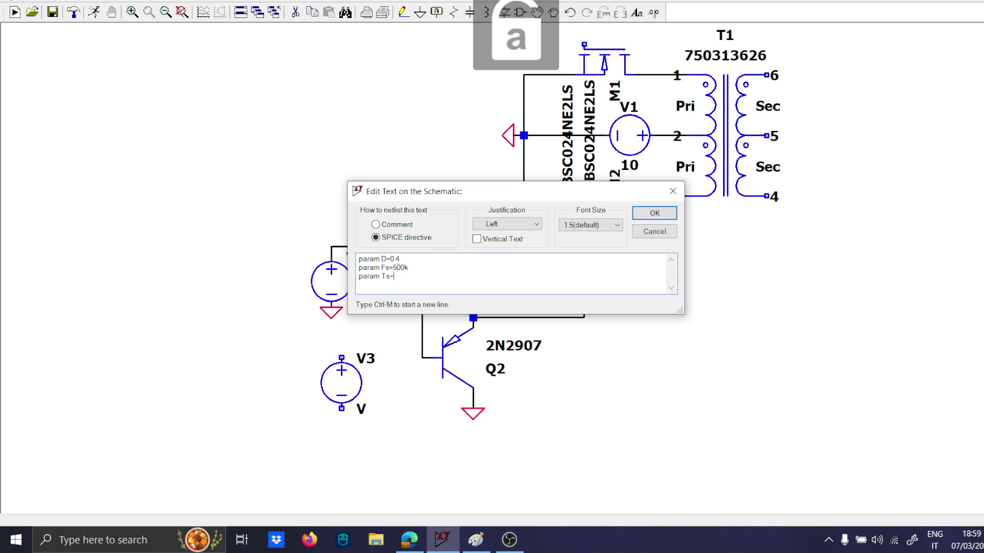
pyautogui.write('1/Fs')
pyautogui.press('BackSpace')
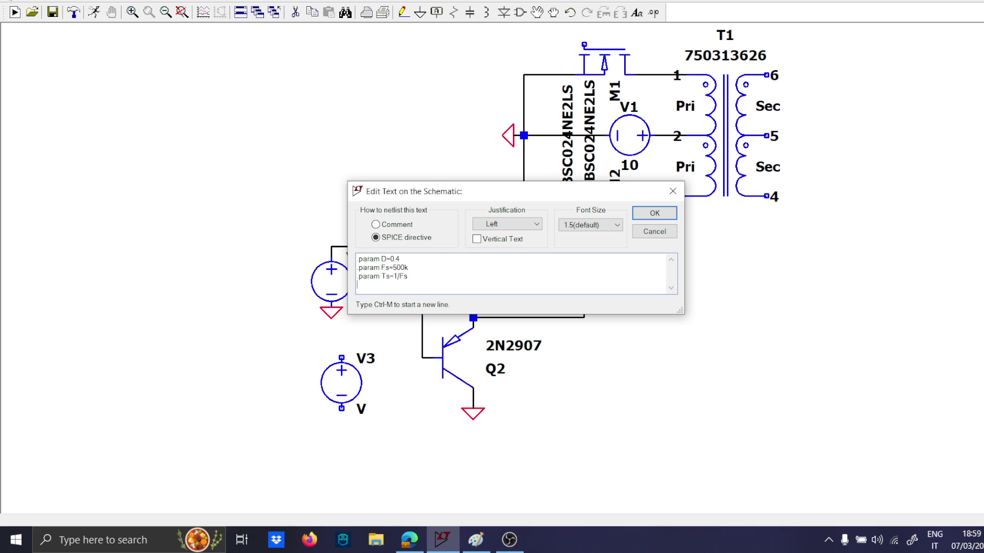
# Add the line .param Ton=D*Ts to the SPICE directive.
pyautogui.hotkey('ctrl', 'm')
pyautogui.write('.param T')
pyautogui.press('capslock')
pyautogui.write('on=')
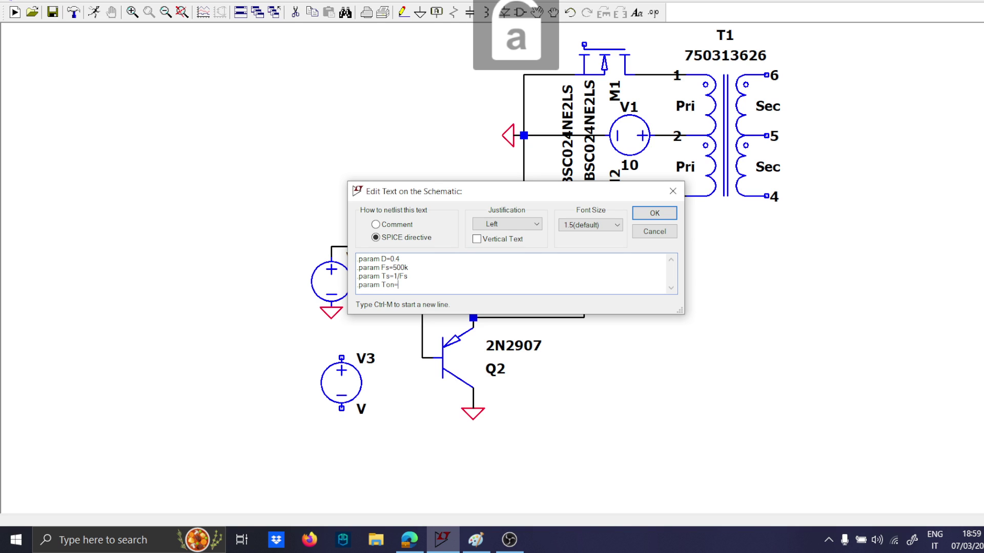
pyautogui.press('capslock')
pyautogui.write('D')
pyautogui.press('capslock')
pyautogui.write('*Ts')
# Add the line .param Toff=(1-D)*Ts to the SPICE directive.
pyautogui.hotkey('ctrl', 'm')
pyautogui.write('.pa')
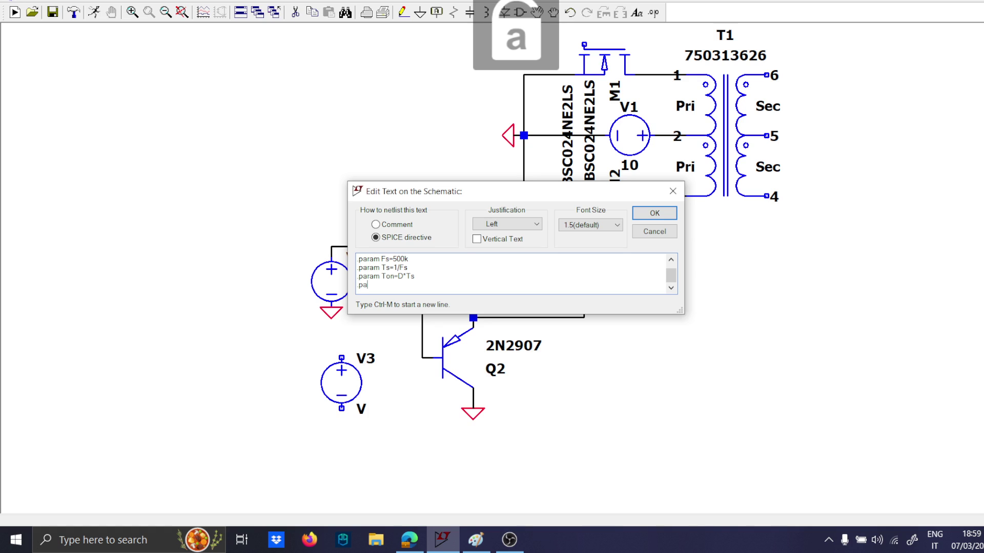
pyautogui.write('ram')
pyautogui.press('capslock')
pyautogui.write('T')
pyautogui.press('capslock')
pyautogui.write('off=(')
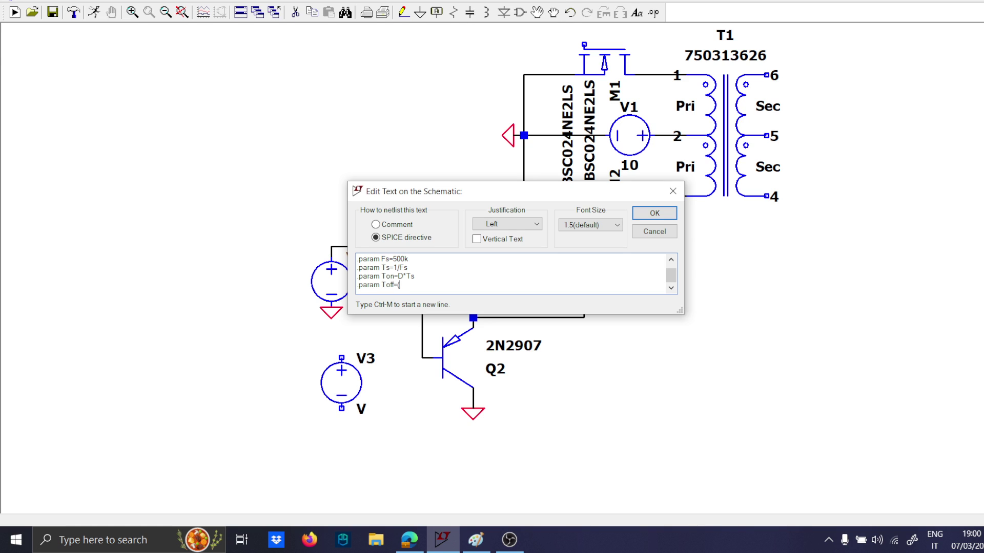
pyautogui.write('1')
pyautogui.press('capslock')
pyautogui.write('D')
pyautogui.press('capslock')
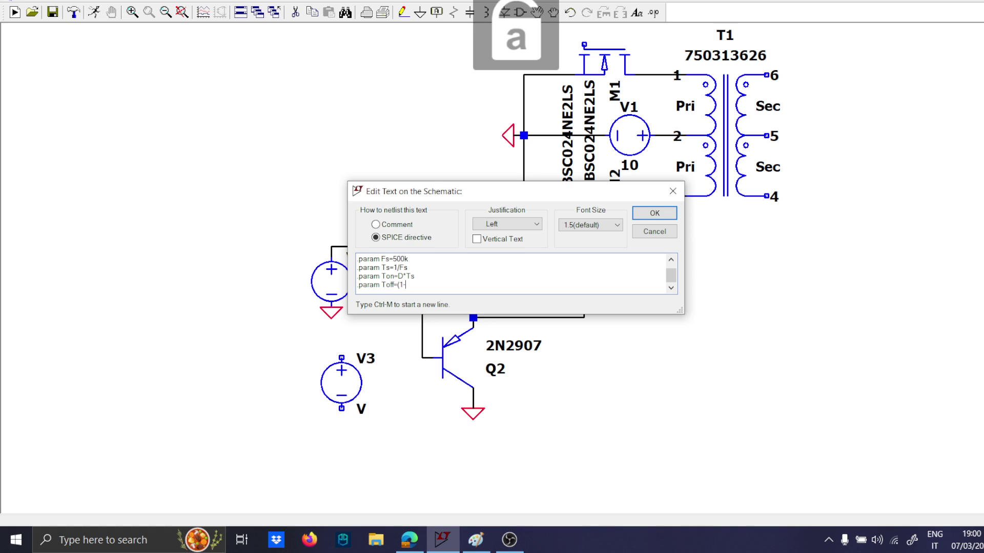
pyautogui.press('capslock')
pyautogui.write('D')
pyautogui.press('capslock')
pyautogui.write(')*')
pyautogui.press('capslock')
pyautogui.write('T')
pyautogui.press('capslock')
pyautogui.write('s')
# Add the line .param dd=20n and place the directive block in the empty area beside R1.
pyautogui.hotkey('ctrl', 'm')
pyautogui.write('.param dd=20n')
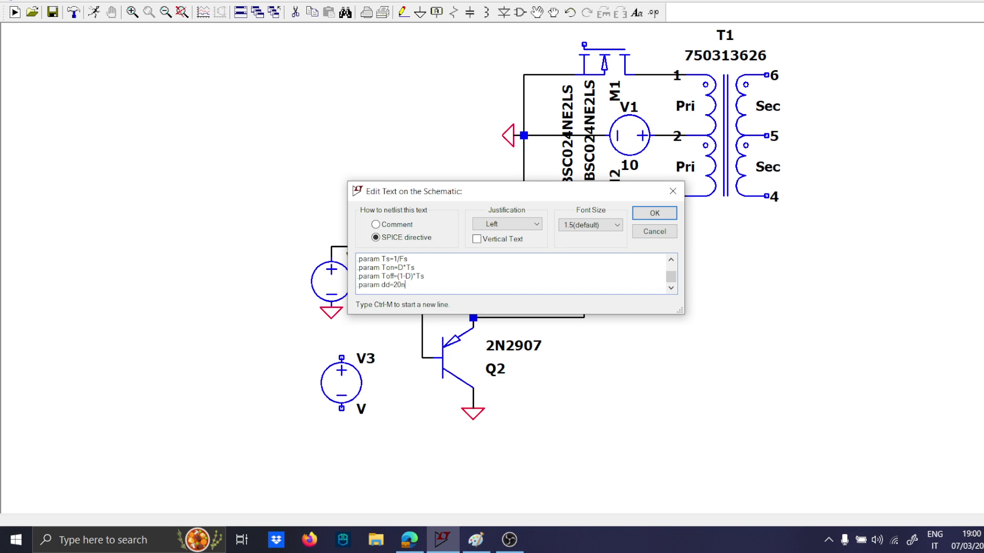
pyautogui.press('Return')
pyautogui.click(692, 272)
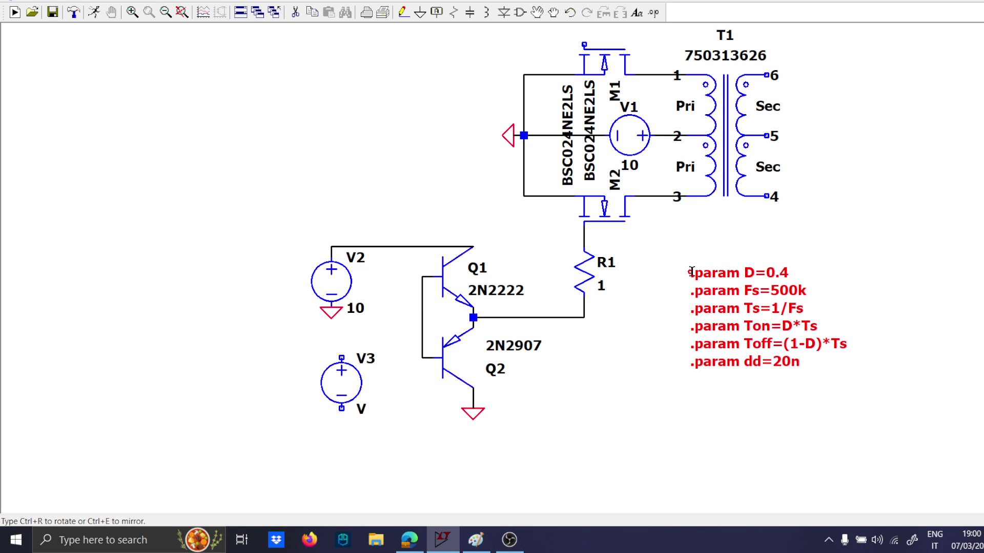
# Wire V3's positive terminal to the shared bases of Q1 and Q2 and ground its negative terminal.
pyautogui.scroll(1, 480, 344)
pyautogui.press('F3')
pyautogui.click(341, 357)
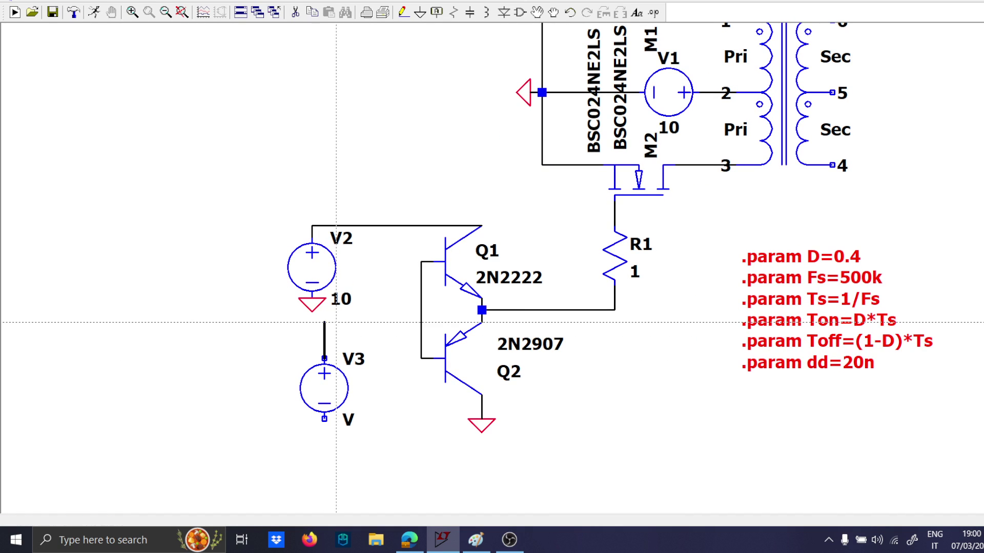
pyautogui.click(420, 323)
pyautogui.scroll(1, 382, 353)
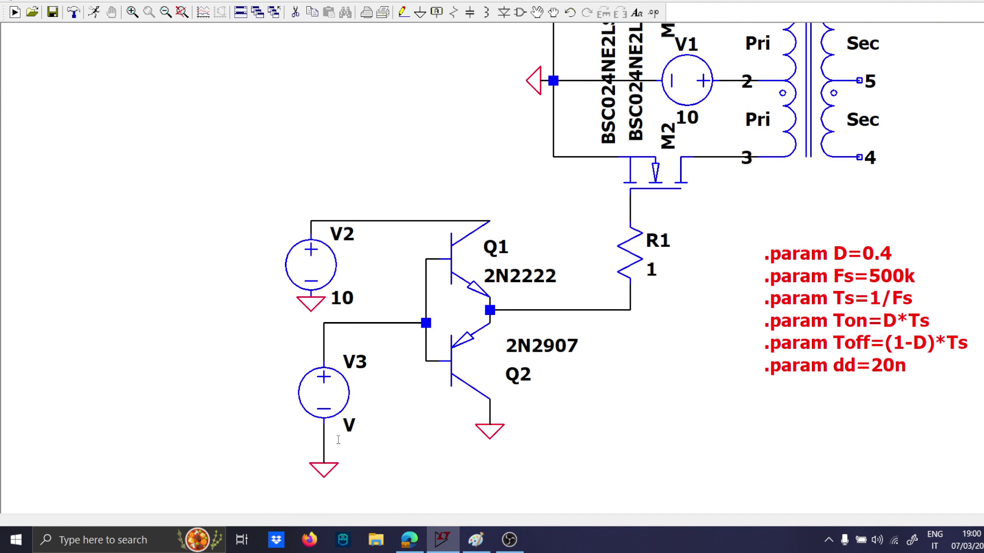
# Make V3 a PULSE source with Vinitial 0, Von 5, Tdelay 0, and Trise and Tfall of 1n.
pyautogui.rightClick(350, 424)
pyautogui.press('Escape')
pyautogui.rightClick(344, 394)
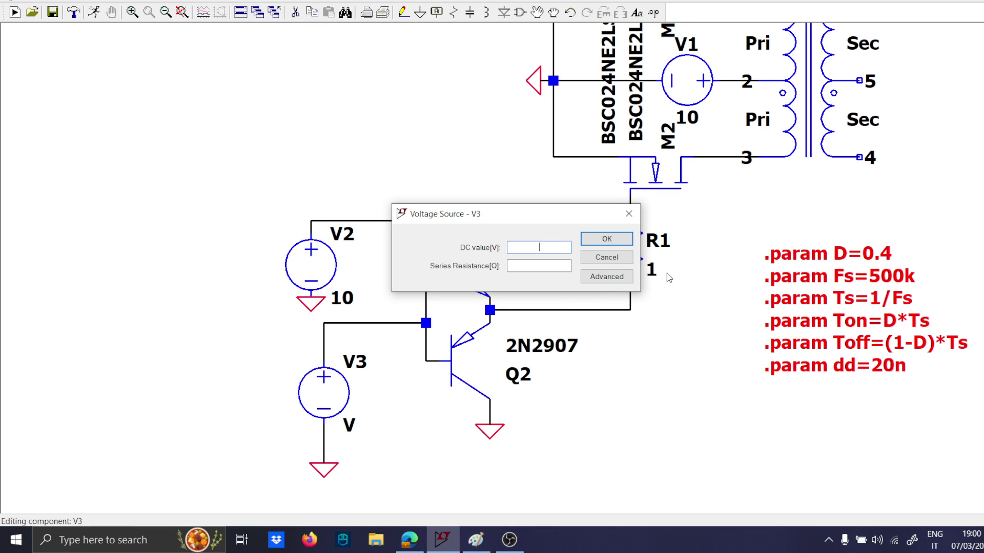
pyautogui.click(607, 276)
pyautogui.click(347, 145)
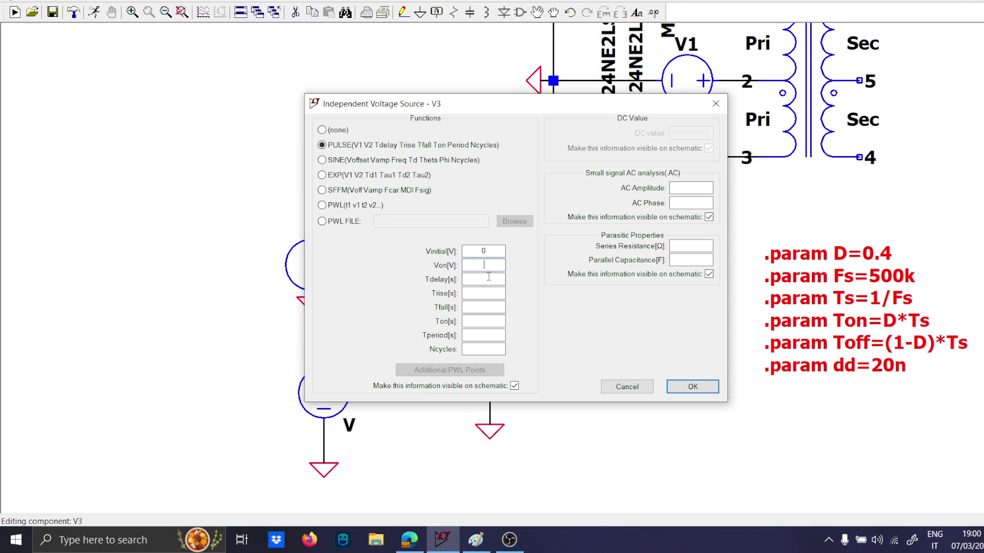
pyautogui.write('0')
pyautogui.click(495, 290)
# Set V3's Ton to {Ton-dd} and Tperiod to {Ts}, and apply the pulse settings.
pyautogui.write('{')
pyautogui.press('capslock')
pyautogui.write('T')
pyautogui.press('capslock')
pyautogui.write('on')
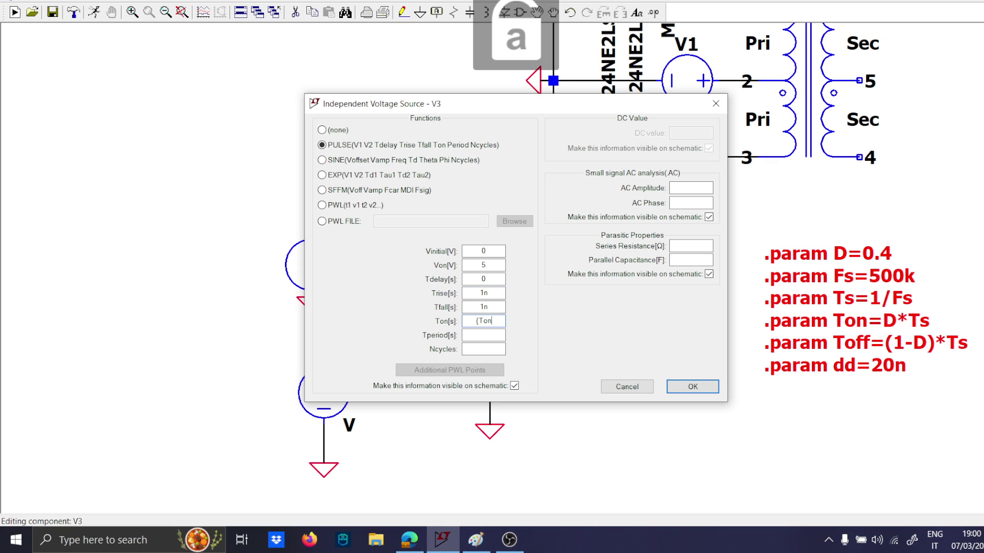
pyautogui.write('}')
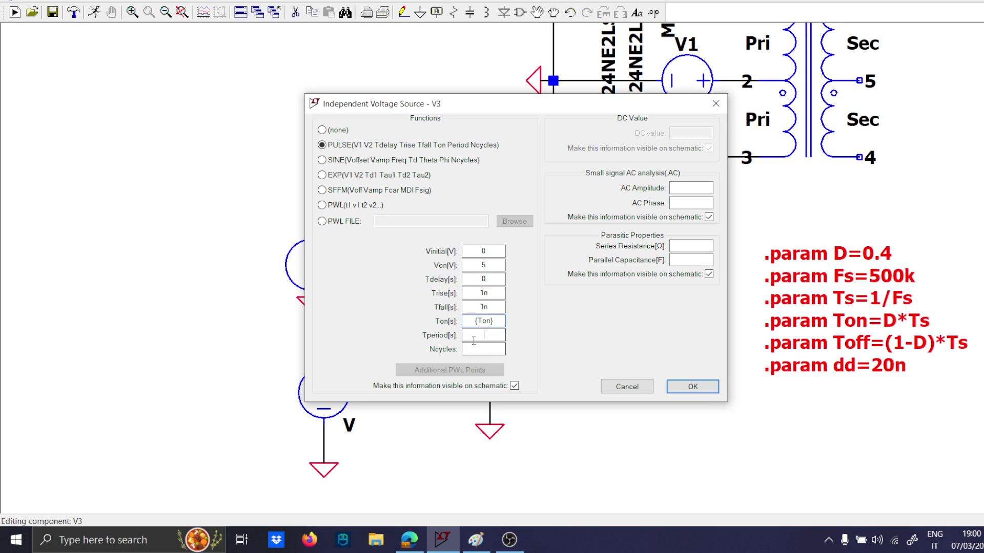
pyautogui.write('{')
pyautogui.press('capslock')
pyautogui.write('T')
pyautogui.press('capslock')
pyautogui.write('s')
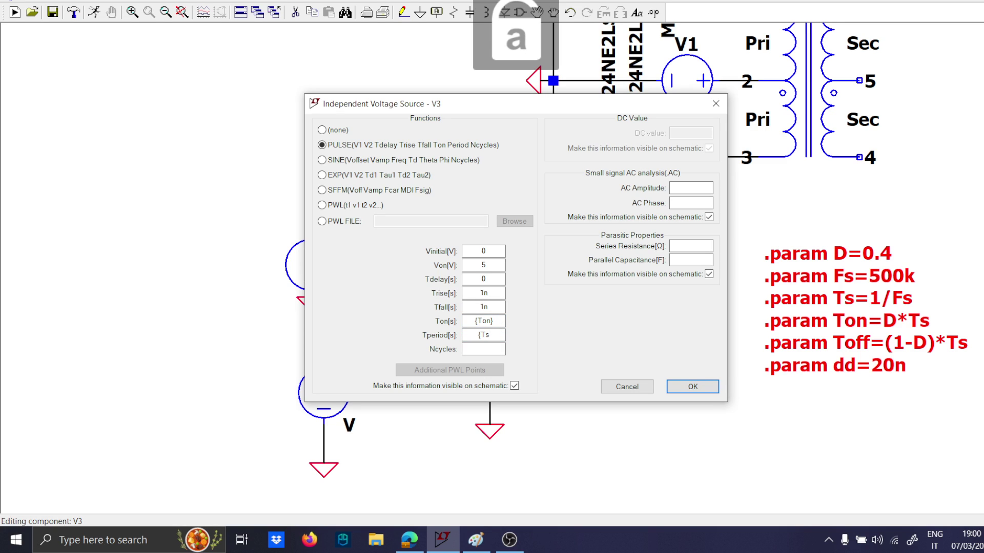
pyautogui.write('}')
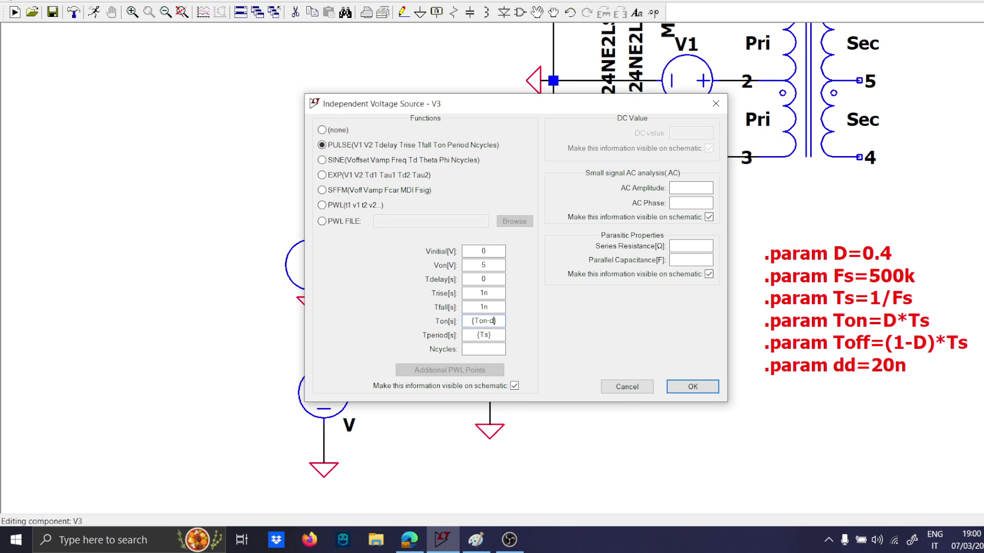
pyautogui.write('d')
pyautogui.press('Return')
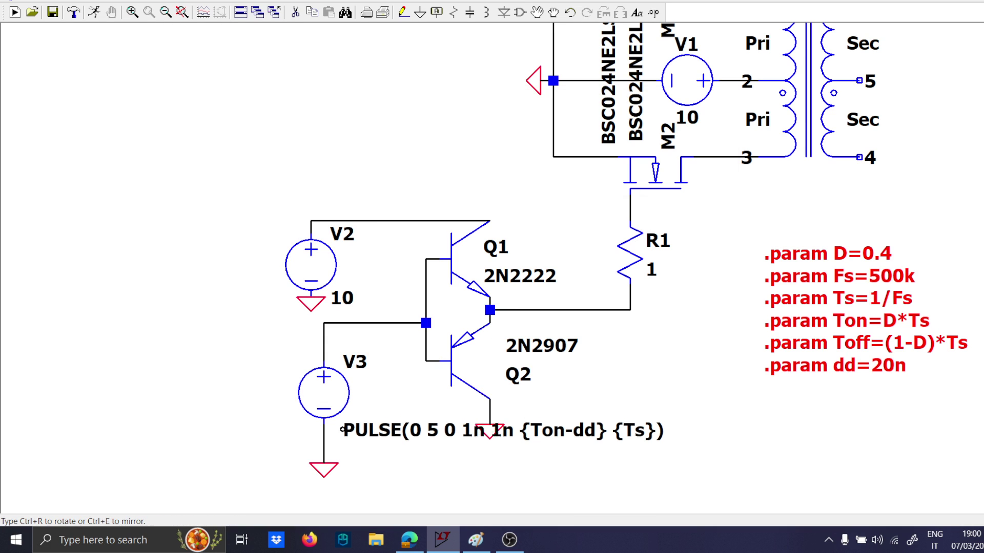
# Place V3's PULSE text beside its ground symbol, clear of Q2's ground.
pyautogui.click(343, 465)
pyautogui.scroll(-2, 522, 402)
pyautogui.scroll(2, 523, 403)
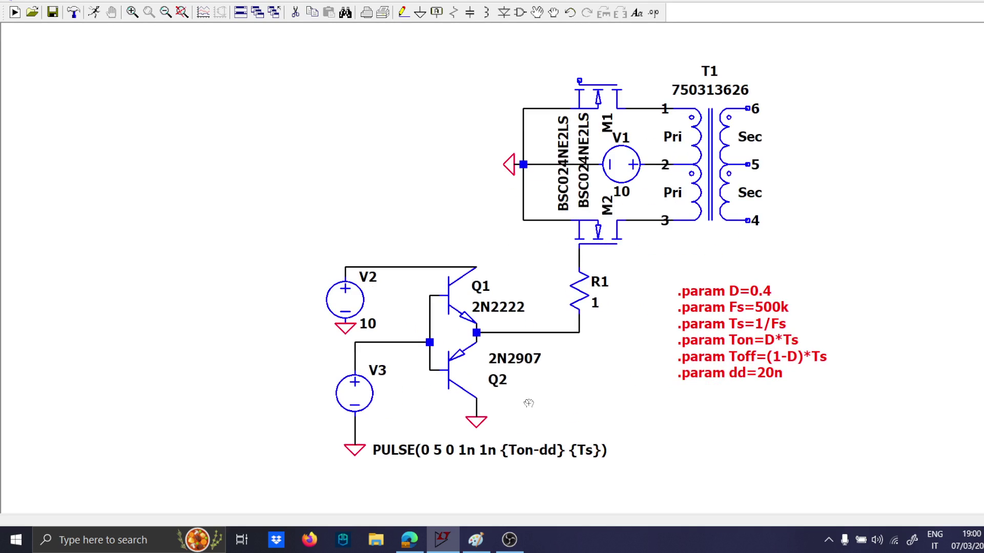
pyautogui.scroll(-2, 528, 404)
pyautogui.scroll(1, 534, 410)
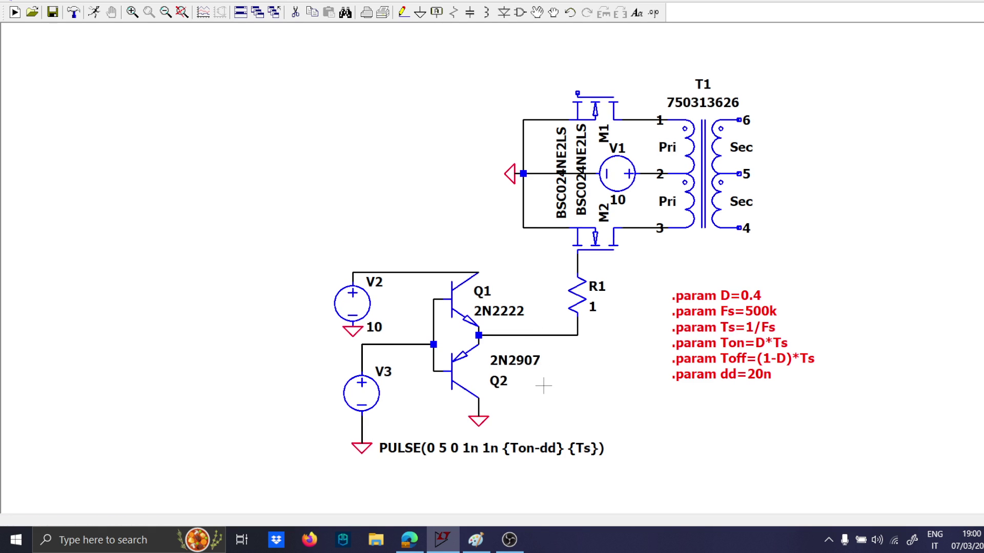
# Duplicate the complete lower gate driver, including its sources, grounds and gate resistor, and place the copy near the upper MOSFET.
pyautogui.scroll(1, 543, 394)
pyautogui.moveTo(542, 400); pyautogui.dragTo(527, 385)
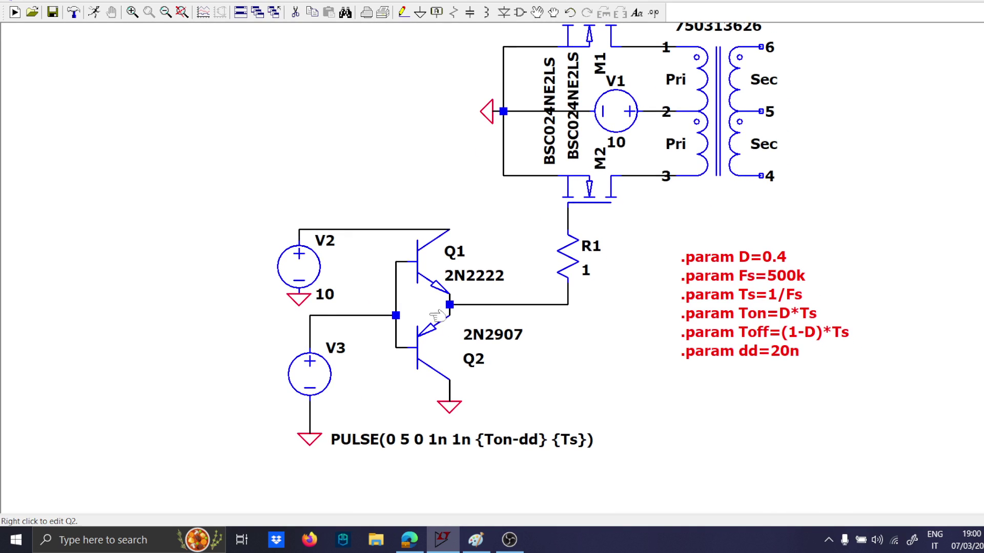
pyautogui.scroll(-2, 437, 315)
pyautogui.moveTo(470, 284); pyautogui.dragTo(475, 304)
pyautogui.press('F6')
pyautogui.moveTo(316, 258); pyautogui.dragTo(542, 429)
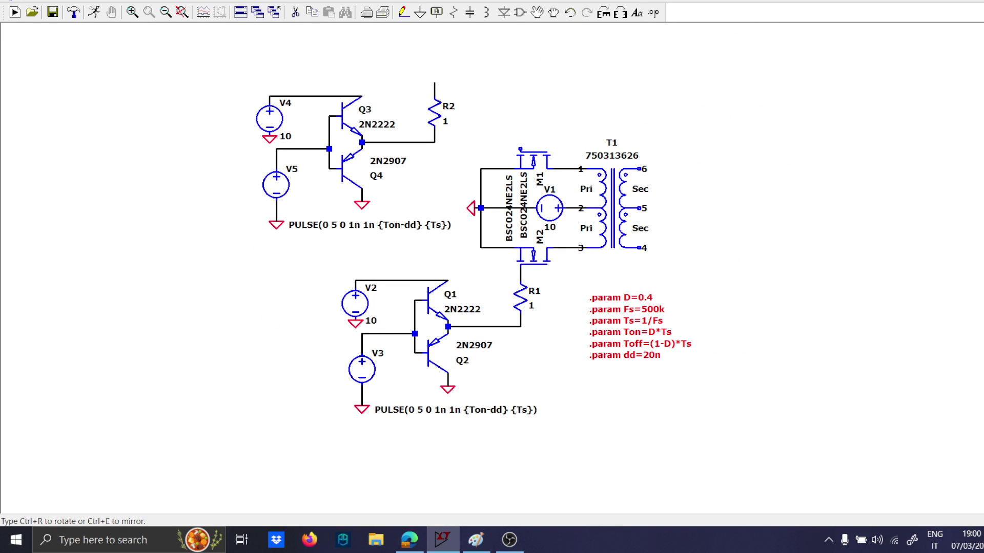
pyautogui.click(364, 167)
# Delete the wires attached to both ends of the copied gate resistor R2.
pyautogui.scroll(2, 385, 125)
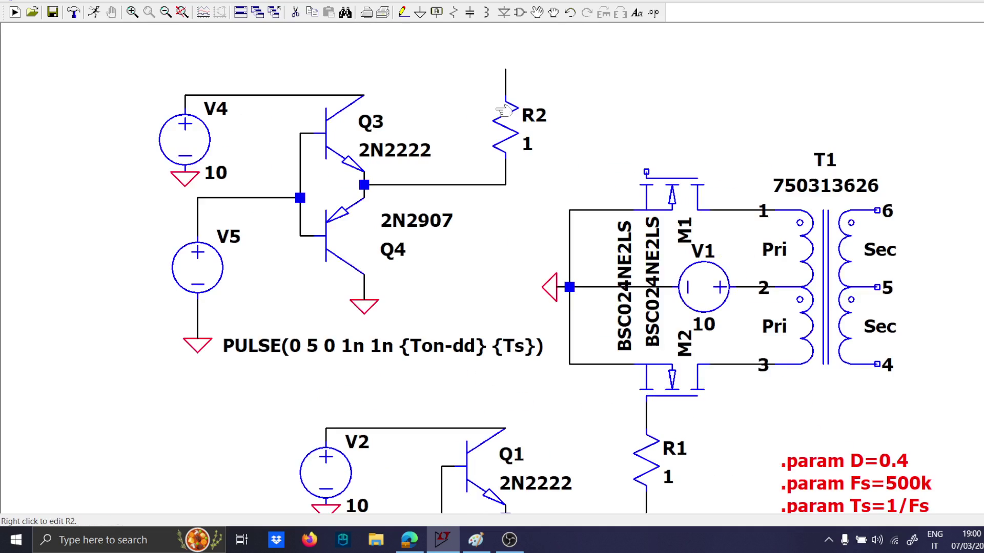
pyautogui.click(506, 82)
pyautogui.click(500, 185)
pyautogui.press('Escape')
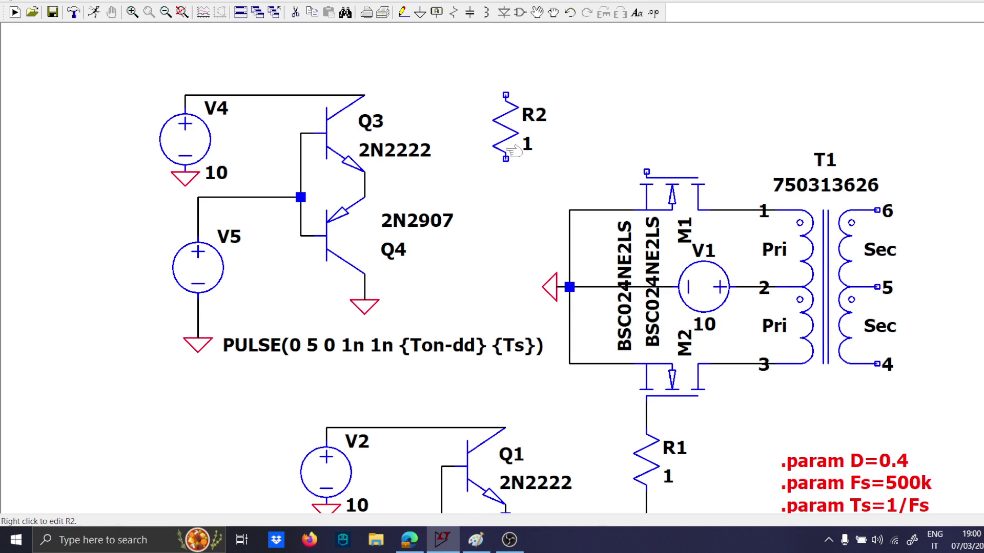
# Rotate resistor R2 to horizontal and place it between the copied driver and M1's gate.
pyautogui.press('F7')
pyautogui.click(495, 113)
pyautogui.hotkey('ctrl', 'r')
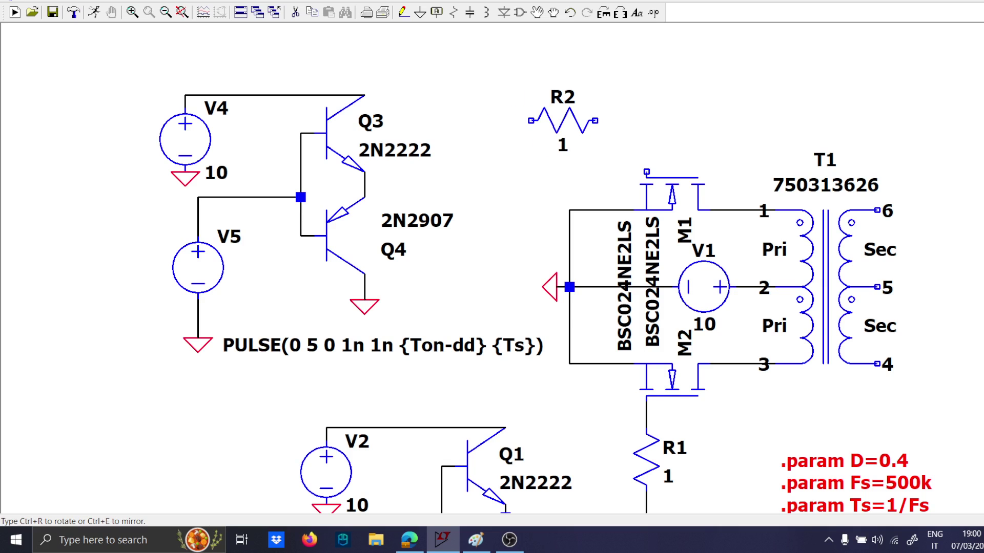
pyautogui.click(563, 123)
# Wire M1's gate through R2 to the shared emitter node of Q3 and Q4.
pyautogui.press('F3')
pyautogui.click(646, 171)
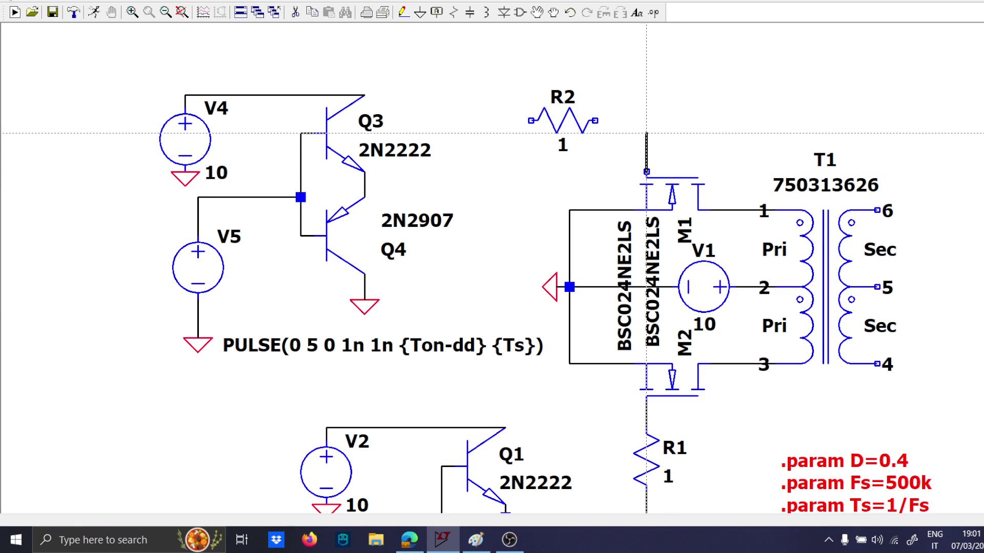
pyautogui.click(595, 120)
pyautogui.click(530, 120)
pyautogui.click(492, 184)
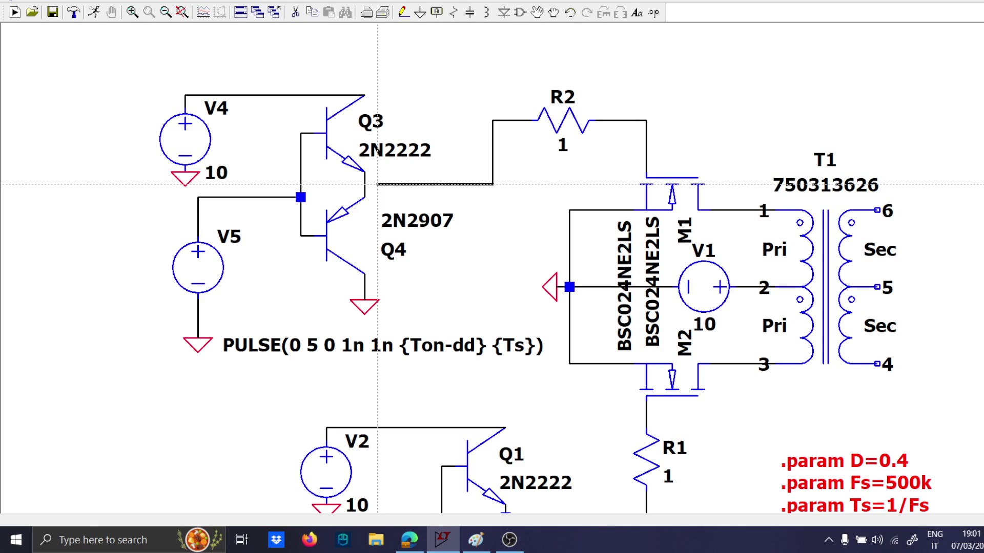
pyautogui.click(364, 184)
pyautogui.press('Escape')
# Set V5's pulse delay to {Ton} and its on-time to {Toff-dd}, and reposition the PULSE text below the source.
pyautogui.scroll(-1, 441, 208)
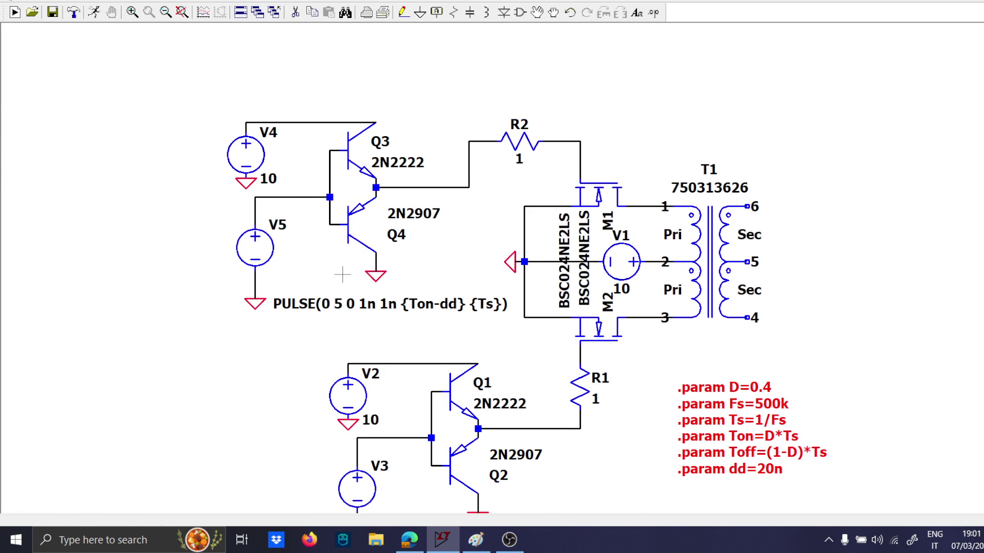
pyautogui.rightClick(261, 247)
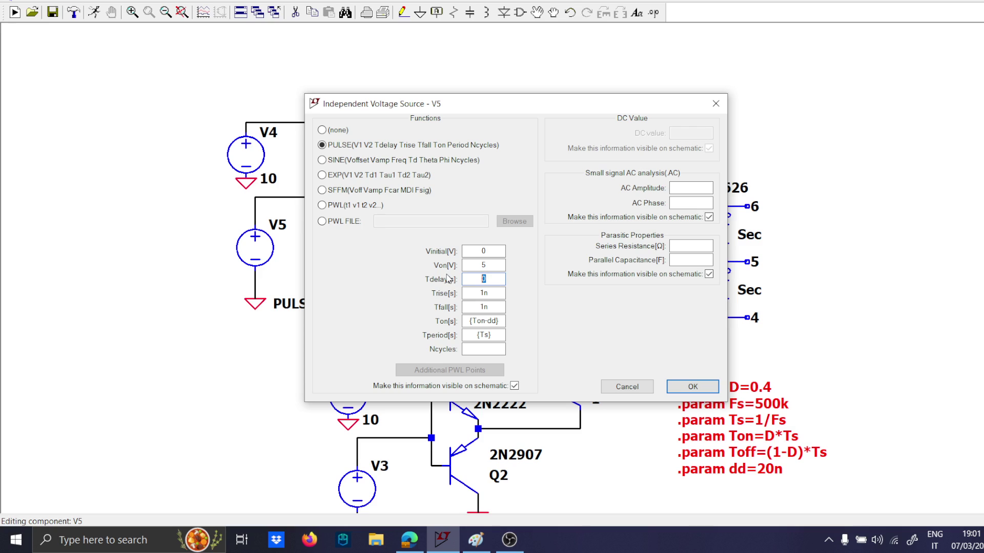
pyautogui.write('{Ton')
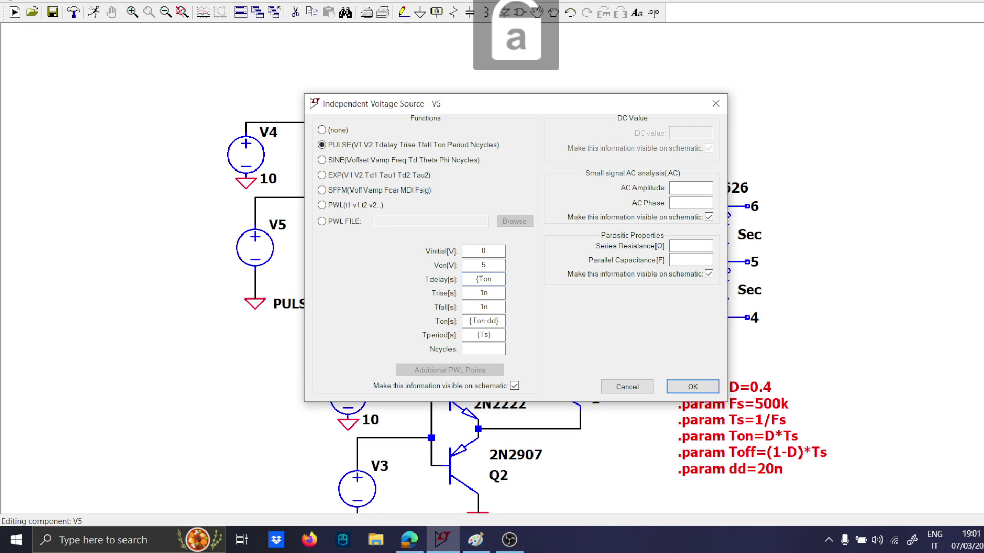
pyautogui.write('}')
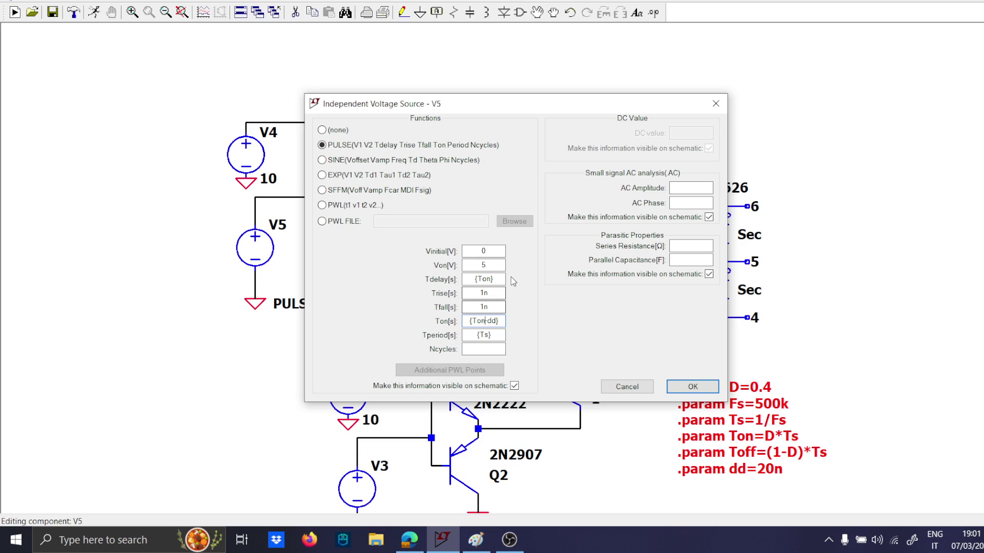
pyautogui.press('BackSpace')
pyautogui.write('ff')
pyautogui.press('Return')
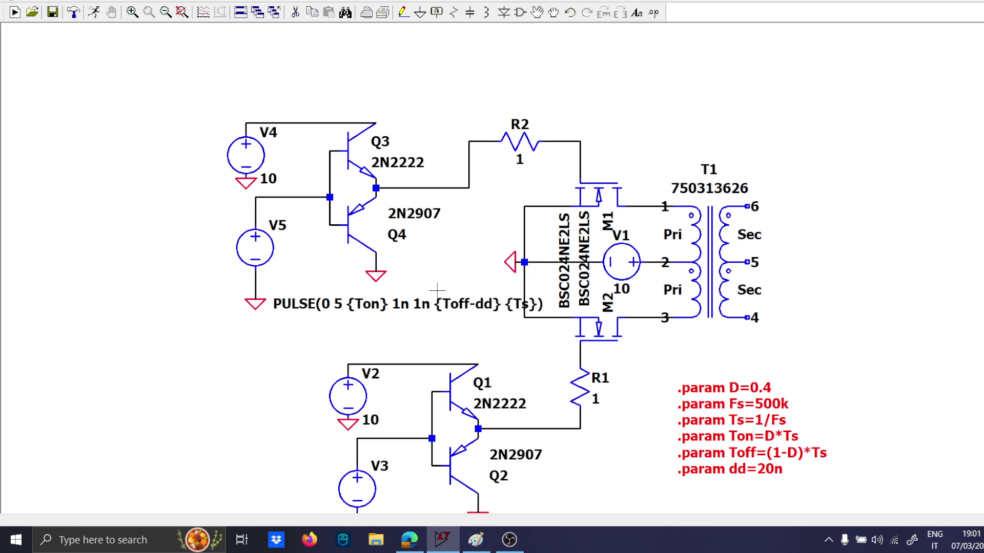
pyautogui.moveTo(433, 296); pyautogui.dragTo(381, 311)
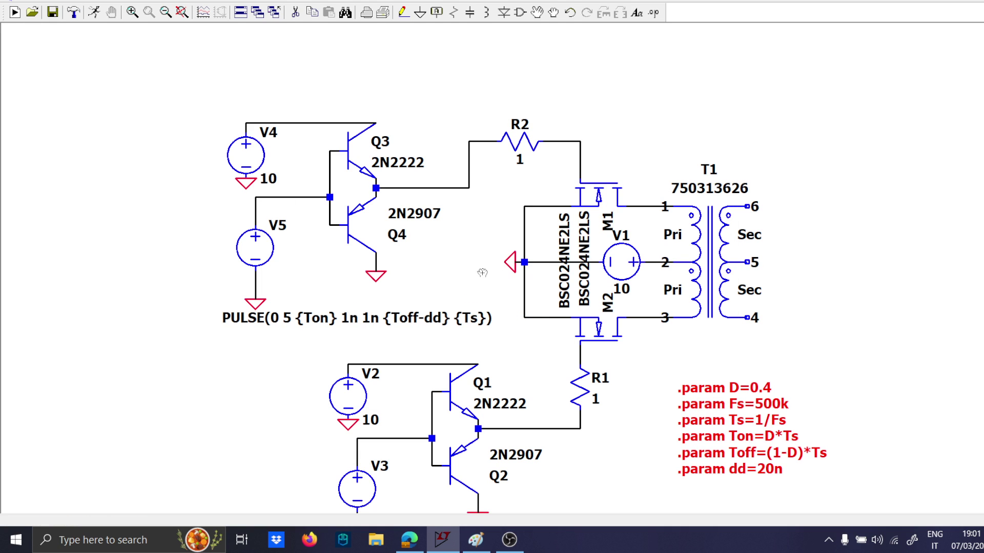
# Place a horizontal diode in line with T1's secondary pin 6, with its cathode facing away from the transformer.
pyautogui.scroll(-1, 504, 301)
pyautogui.scroll(1, 504, 301)
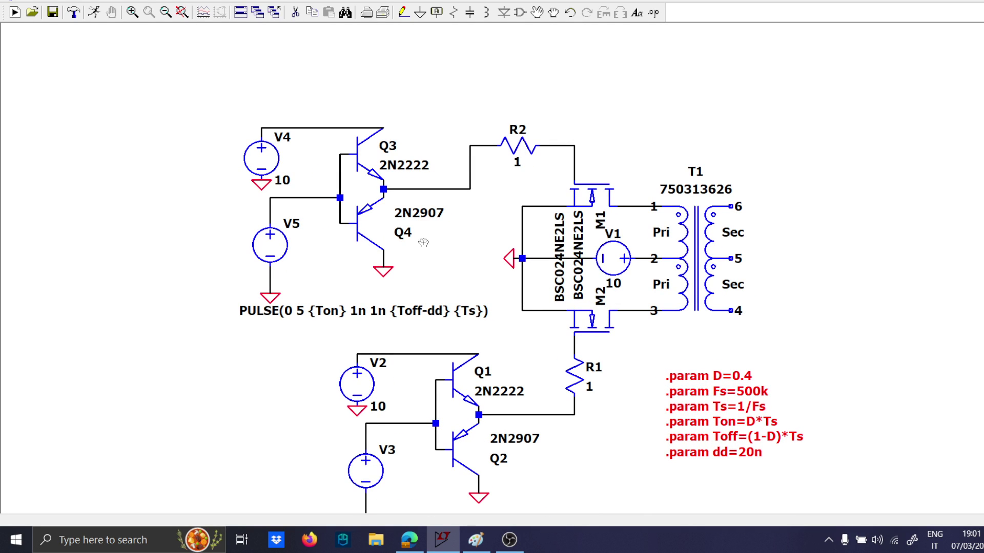
pyautogui.moveTo(423, 243); pyautogui.dragTo(285, 243)
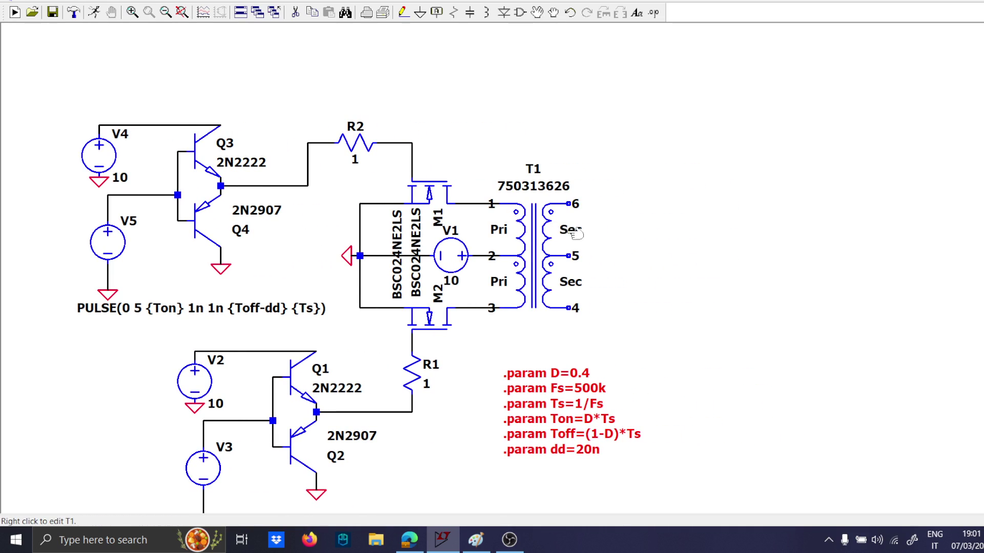
pyautogui.moveTo(476, 392); pyautogui.dragTo(462, 354)
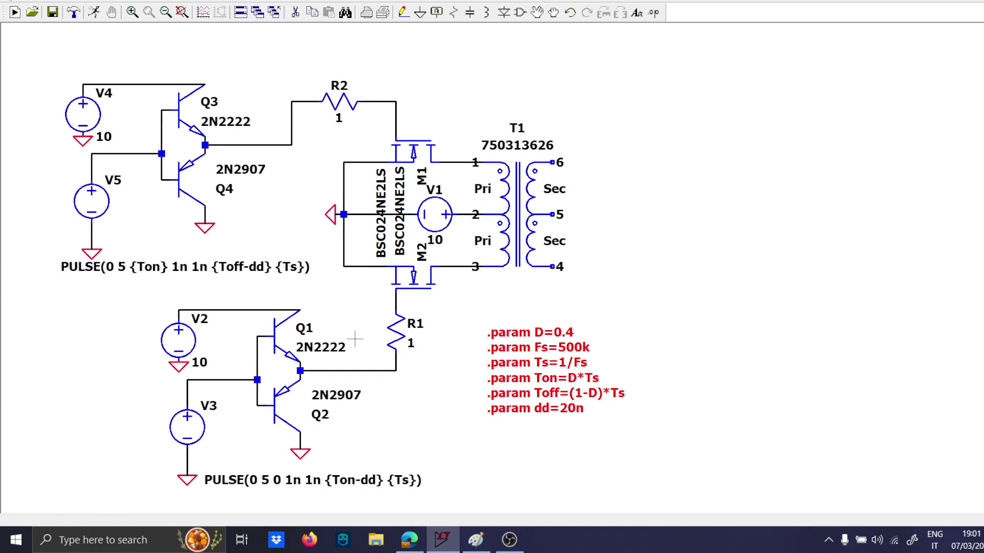
pyautogui.press('d')
pyautogui.hotkey('ctrl', 'r')
pyautogui.hotkey('ctrl', 'r')
pyautogui.hotkey('ctrl', 'r')
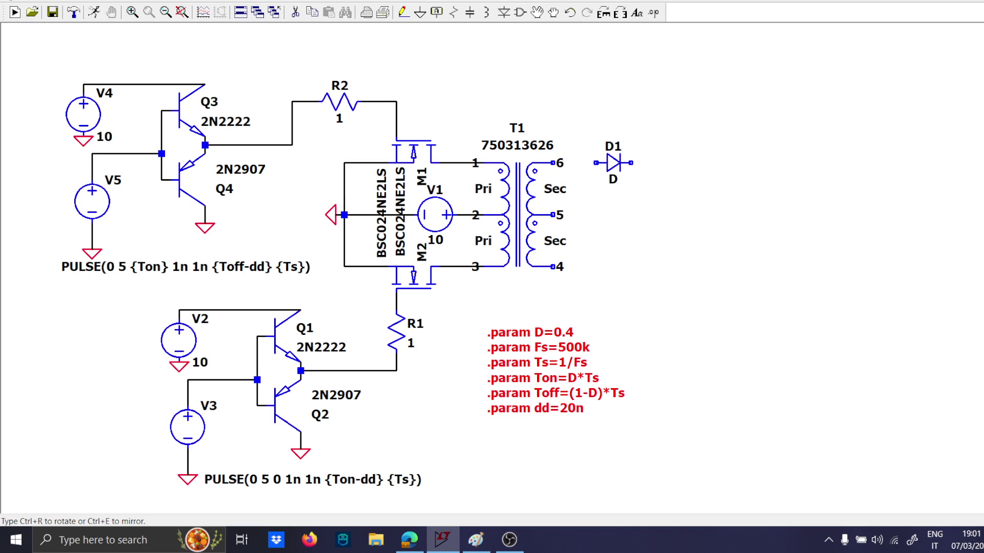
pyautogui.click(613, 163)
pyautogui.press('Escape')
# Assign the Rohm Schottky model RB238NS100 to diode D1.
pyautogui.rightClick(613, 163)
pyautogui.click(538, 229)
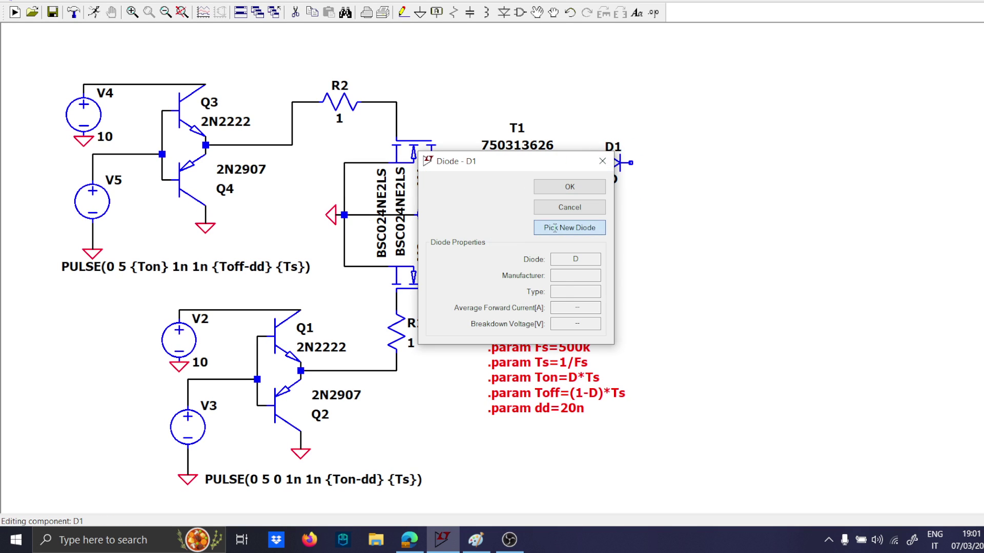
pyautogui.scroll(-4, 589, 274)
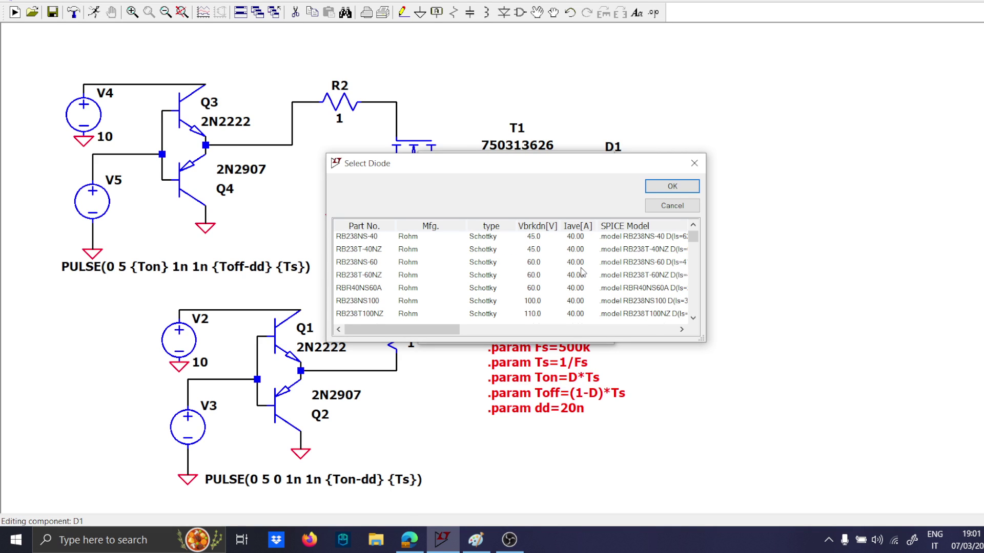
pyautogui.scroll(2, 578, 279)
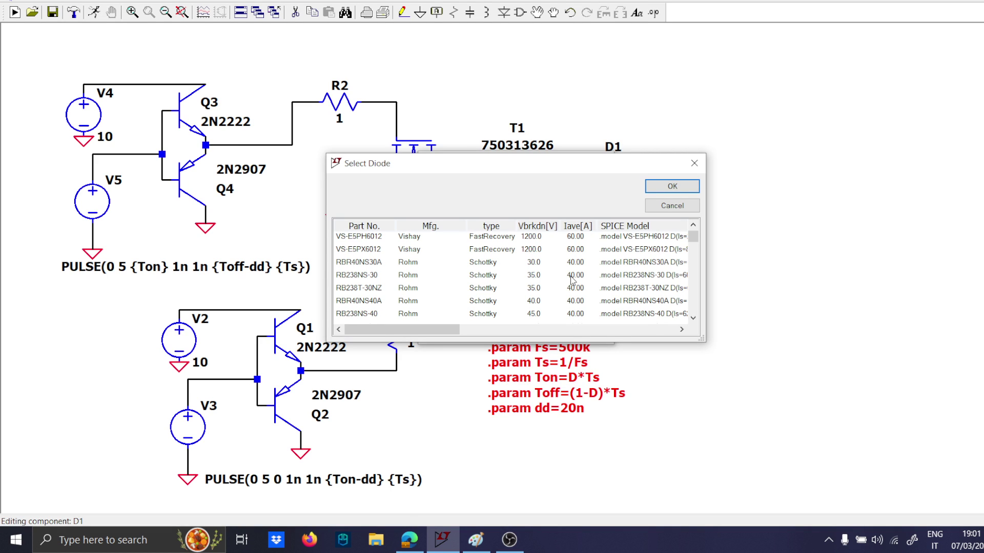
pyautogui.scroll(-3, 572, 279)
pyautogui.click(578, 275)
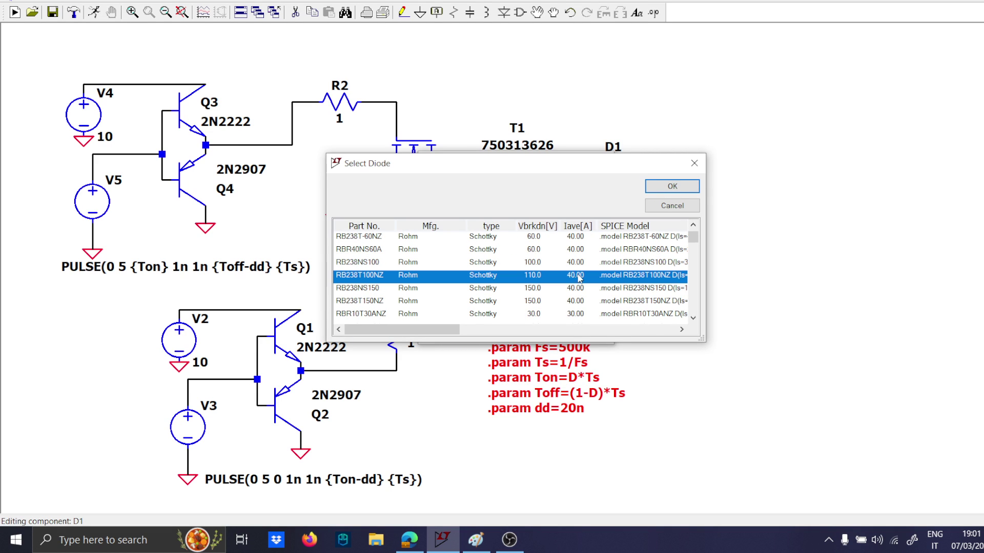
pyautogui.click(578, 262)
pyautogui.click(672, 186)
pyautogui.press('Return')
# Duplicate diode D1 and place the copy in line with T1's secondary pin 4.
pyautogui.scroll(2, 616, 175)
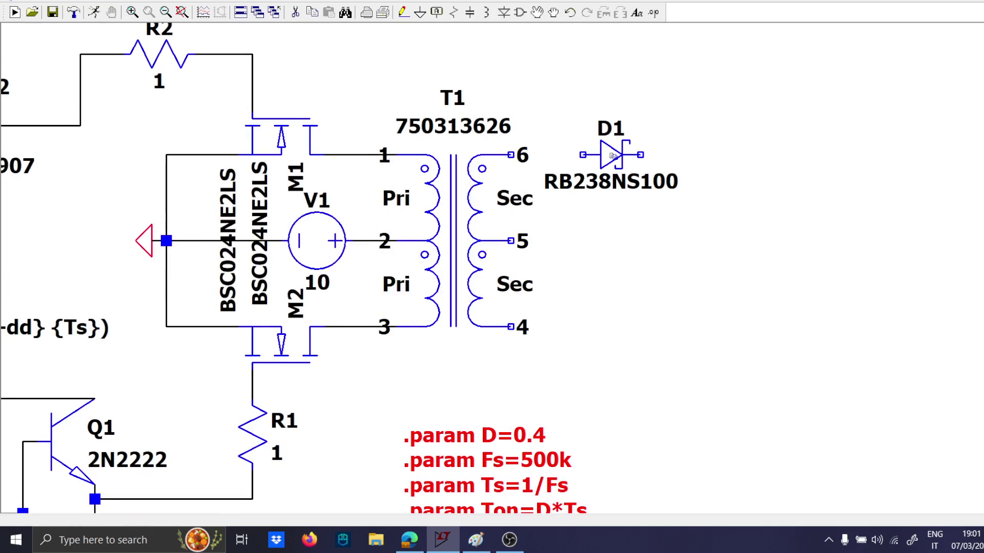
pyautogui.press('F6')
pyautogui.click(616, 174)
pyautogui.click(614, 323)
# Wire secondary pins 4 and 6 through D2 and D1 to a common vertical wire, and extend a wire from pin 5.
pyautogui.press('F3')
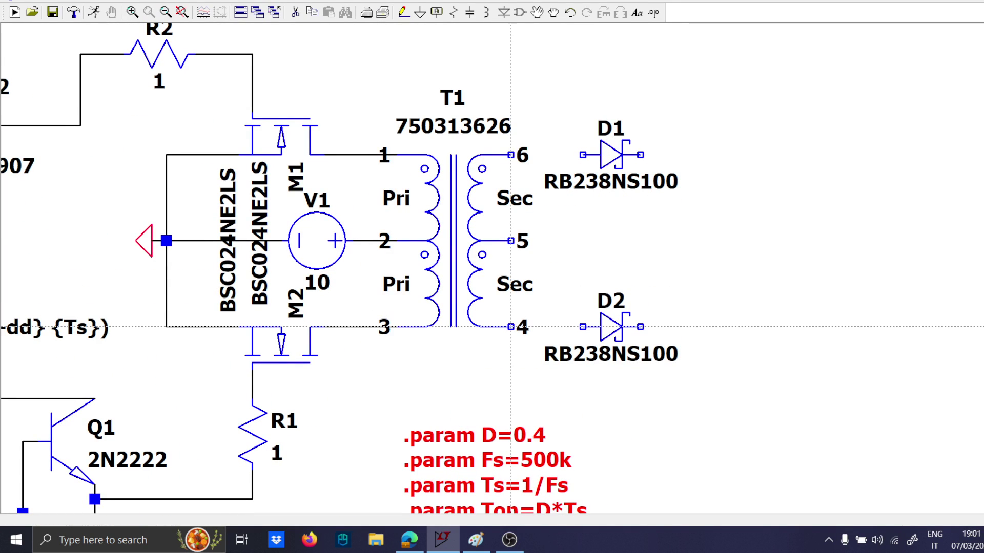
pyautogui.click(511, 326)
pyautogui.click(769, 326)
pyautogui.click(770, 155)
pyautogui.click(511, 154)
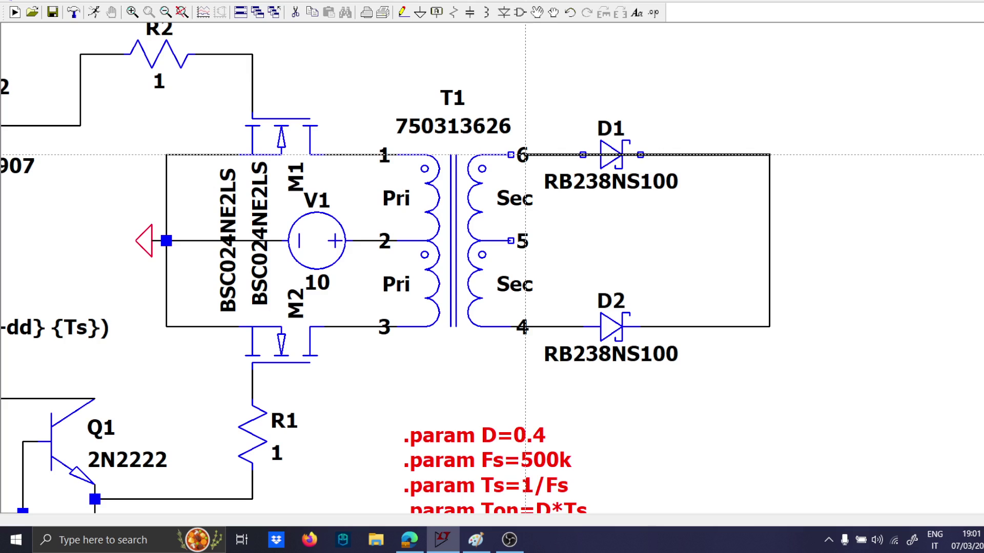
pyautogui.click(525, 240)
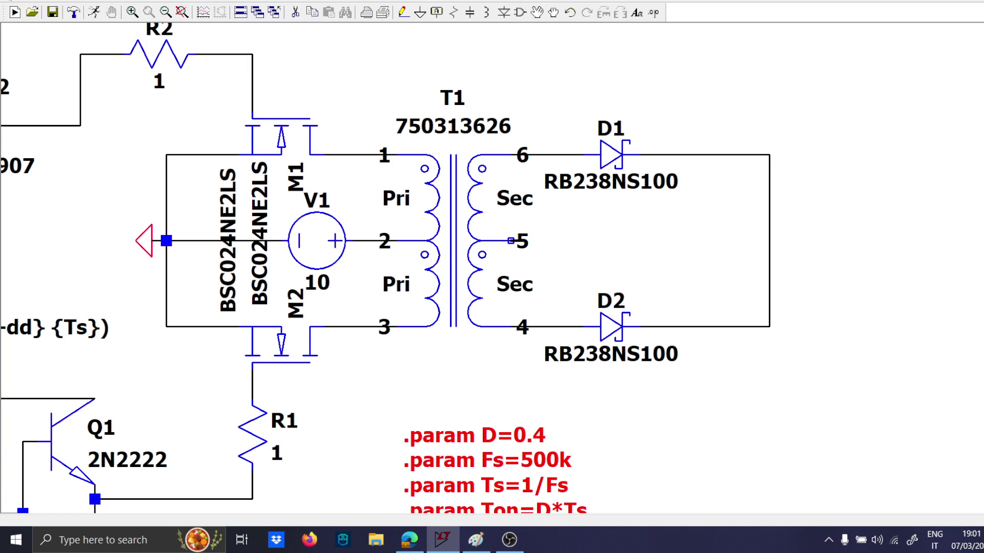
pyautogui.click(913, 240)
pyautogui.press('Escape')
# Shift the vertical wire joining the cathodes of D1 and D2 closer to the diodes.
pyautogui.scroll(2, 459, 207)
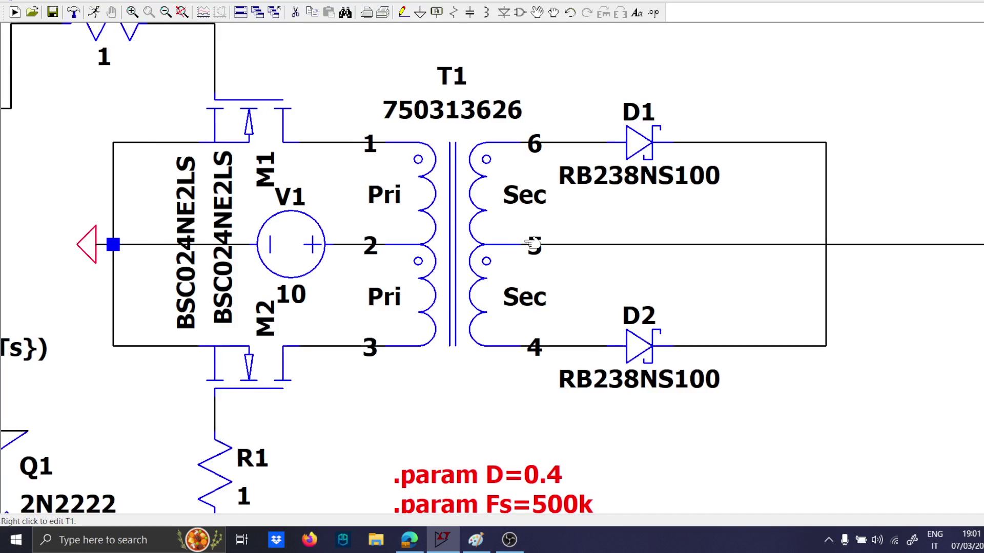
pyautogui.scroll(-4, 533, 246)
pyautogui.moveTo(602, 260); pyautogui.dragTo(379, 259)
pyautogui.press('l')
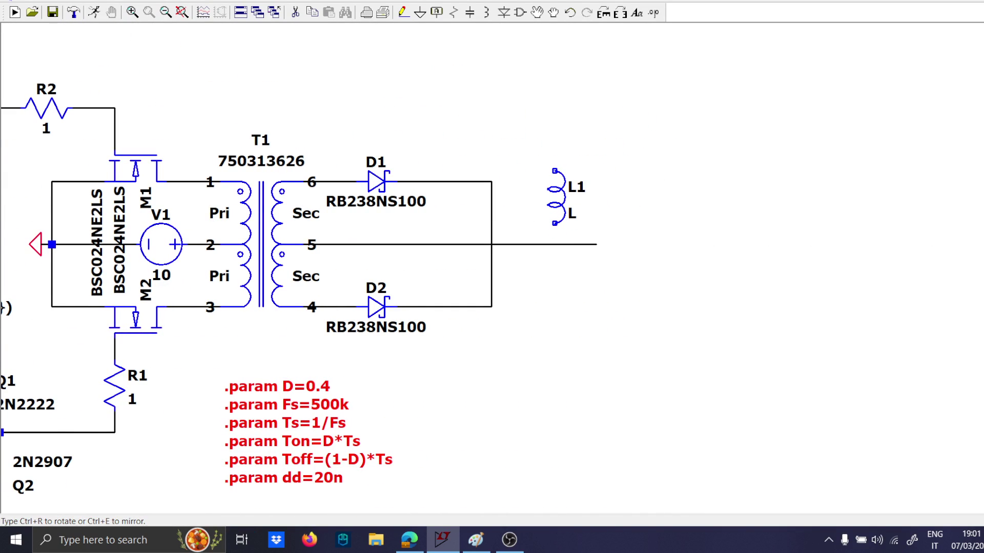
pyautogui.press('Escape')
pyautogui.moveTo(524, 324); pyautogui.dragTo(464, 130)
pyautogui.click(414, 130)
pyautogui.press('Escape')
pyautogui.scroll(-1, 286, 313)
pyautogui.scroll(-1, 260, 339)
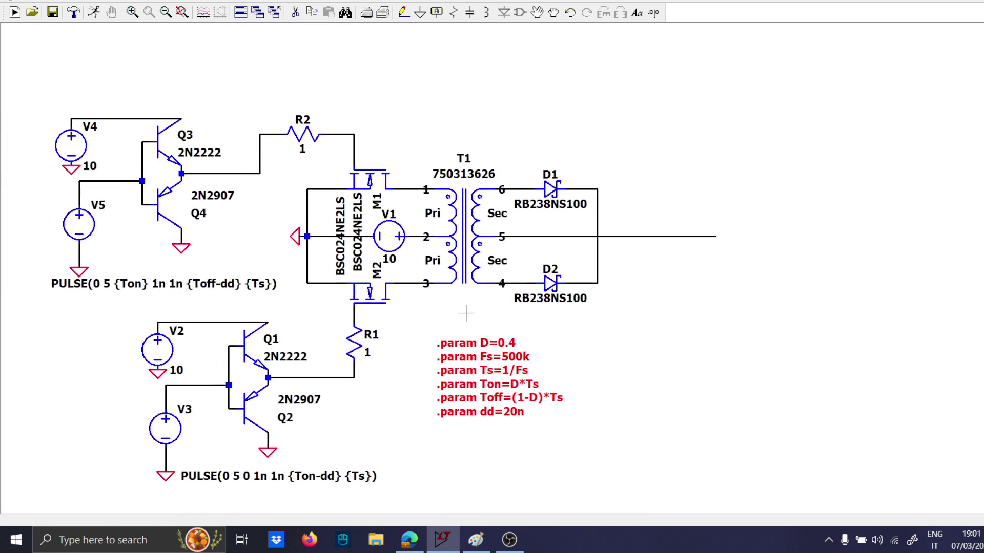
# Place a horizontal inductor at D1's output and wire it from the cathode node to the end of the pin 5 wire.
pyautogui.press('l')
pyautogui.hotkey('ctrl', 'r')
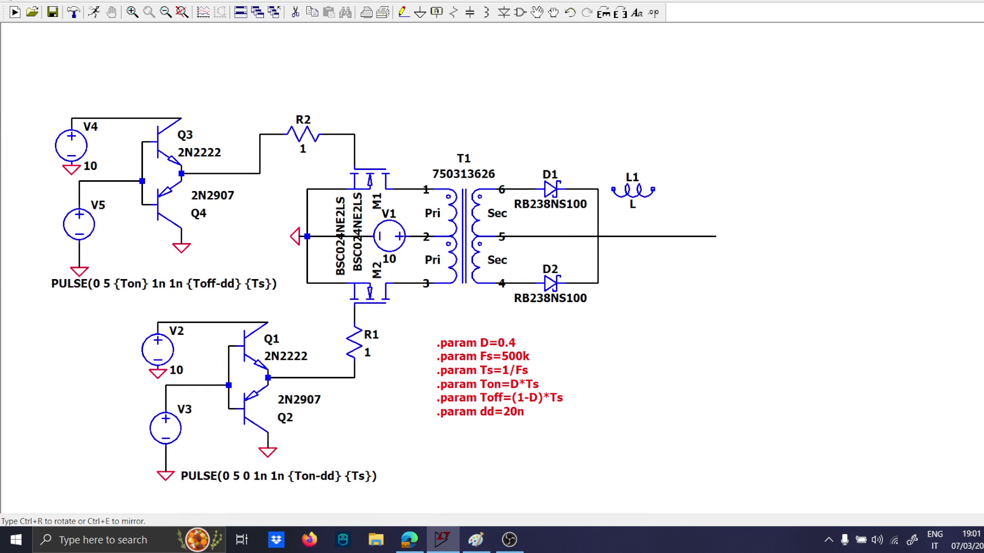
pyautogui.press('Escape')
pyautogui.press('F3')
pyautogui.click(582, 189)
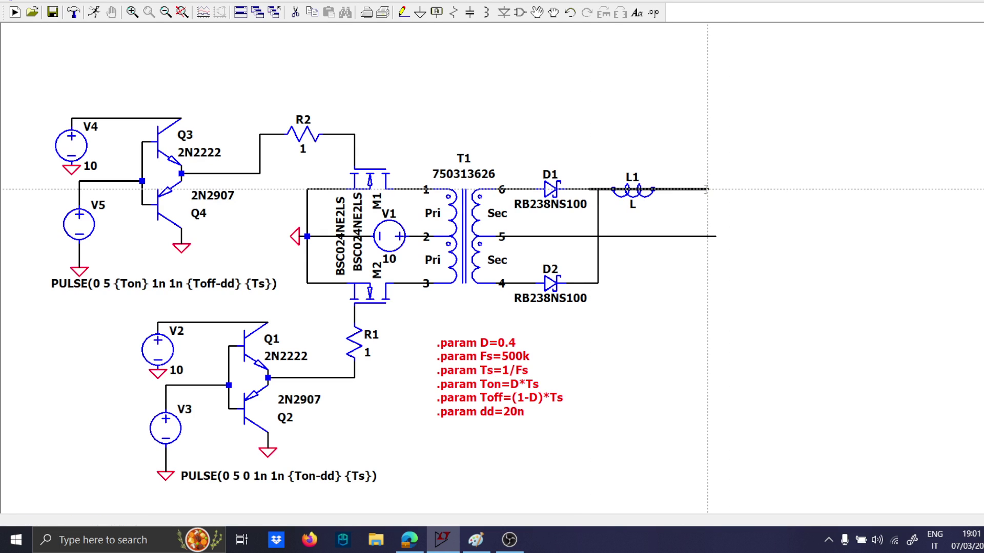
pyautogui.click(723, 189)
pyautogui.click(723, 236)
pyautogui.press('Escape')
# Set the value of inductor L1 to 4.7µ.
pyautogui.scroll(3, 633, 205)
pyautogui.rightClick(632, 204)
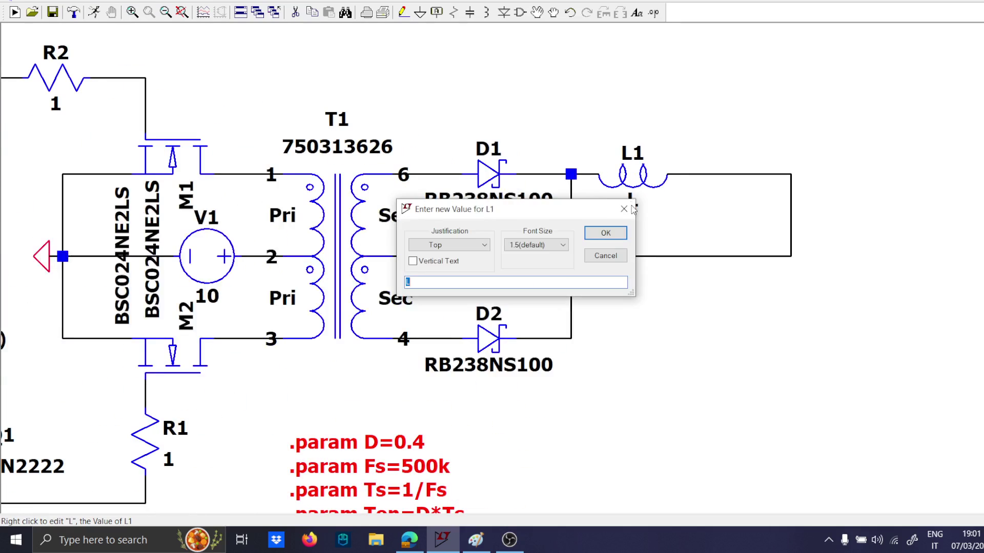
pyautogui.write('4.7u')
pyautogui.press('Return')
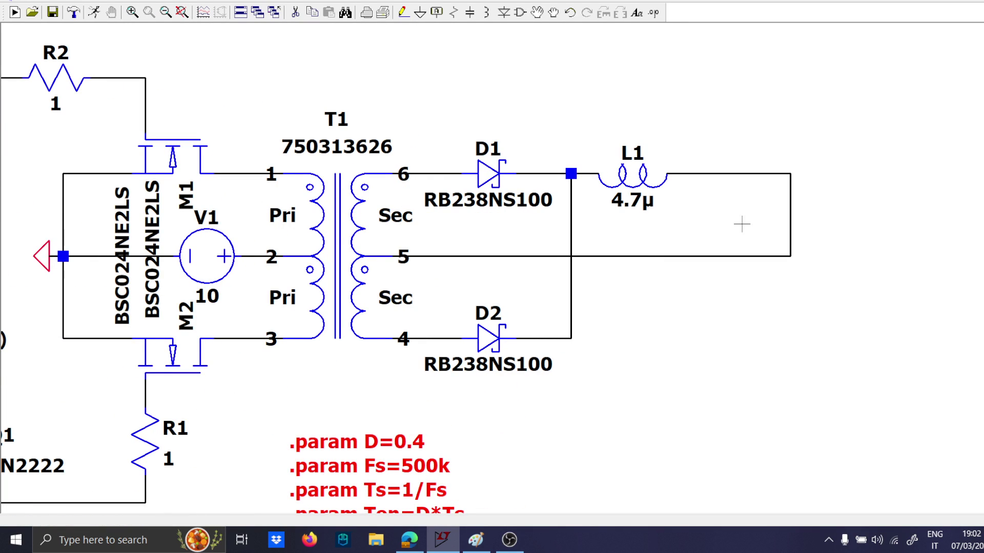
# Shift the vertical wire that closes the output loop closer to L1.
pyautogui.press('F8')
pyautogui.moveTo(808, 275); pyautogui.dragTo(786, 154)
pyautogui.click(731, 156)
pyautogui.press('Escape')
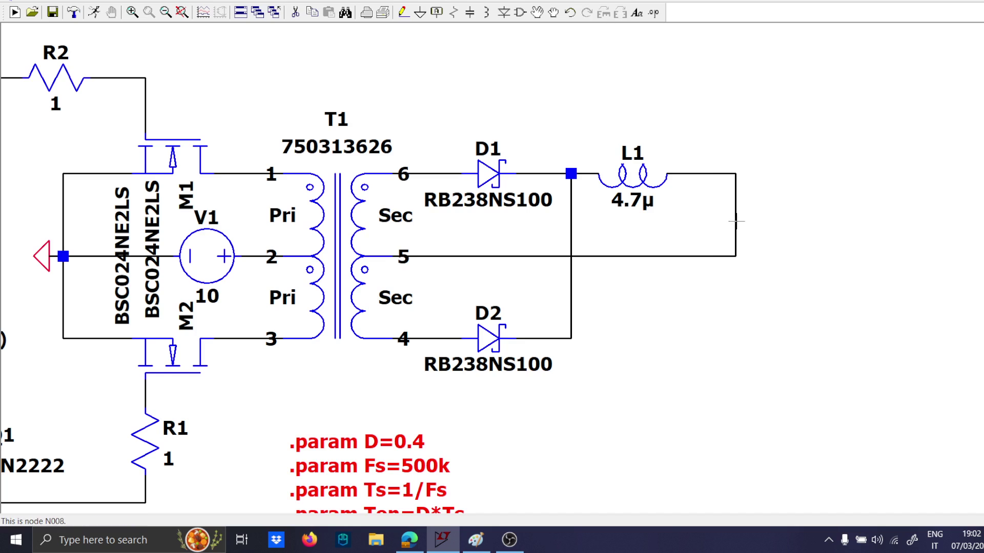
# Insert a capacitor into the vertical wire after L1 and set its value to 50µ.
pyautogui.press('c')
pyautogui.click(722, 188)
pyautogui.press('Escape')
pyautogui.rightClick(751, 245)
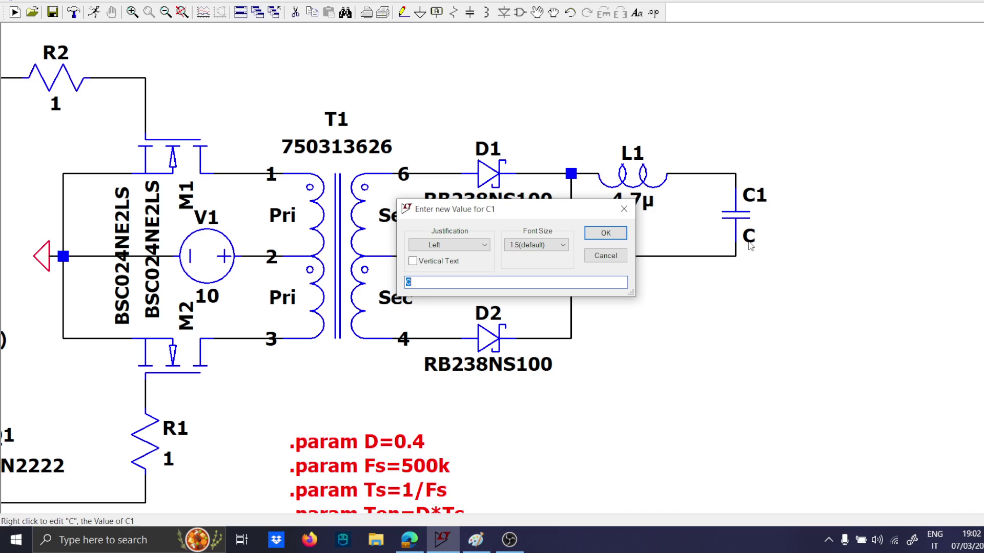
pyautogui.press('Return')
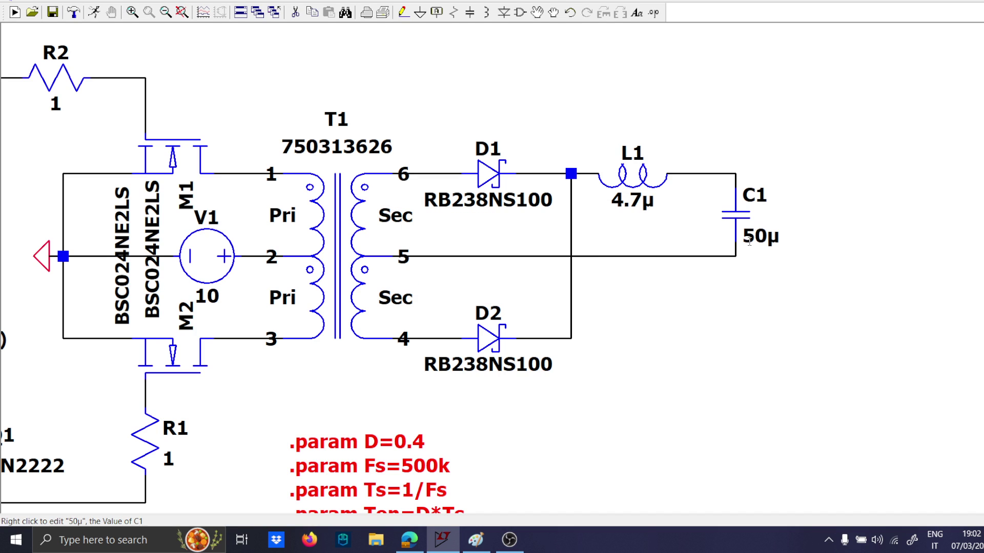
# Draw a wire loop in parallel with capacitor C1 for the output load.
pyautogui.press('F3')
pyautogui.click(735, 174)
pyautogui.click(805, 173)
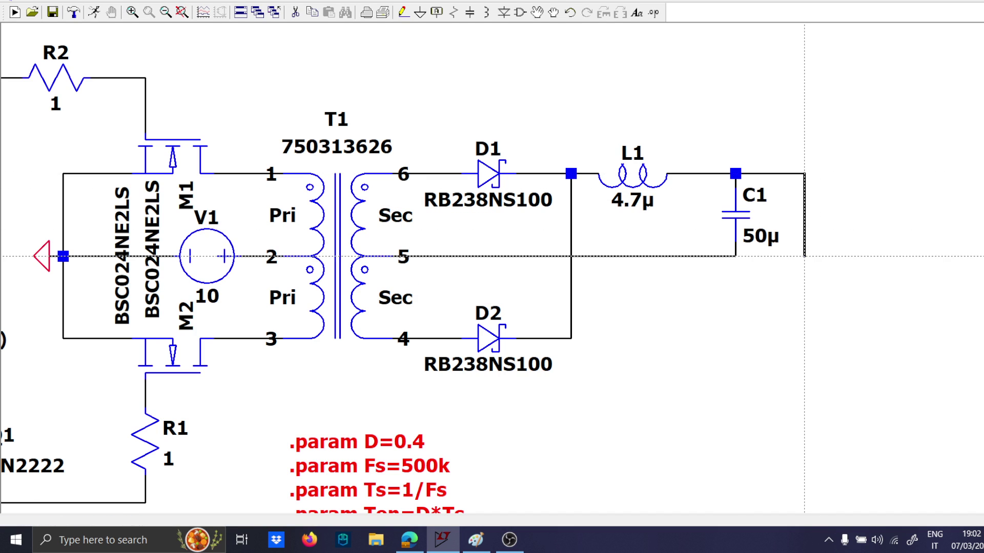
pyautogui.click(804, 256)
pyautogui.click(735, 256)
pyautogui.press('Escape')
# Insert a load resistor into the loop beside C1 and set its value to 10.
pyautogui.press('r')
pyautogui.click(800, 230)
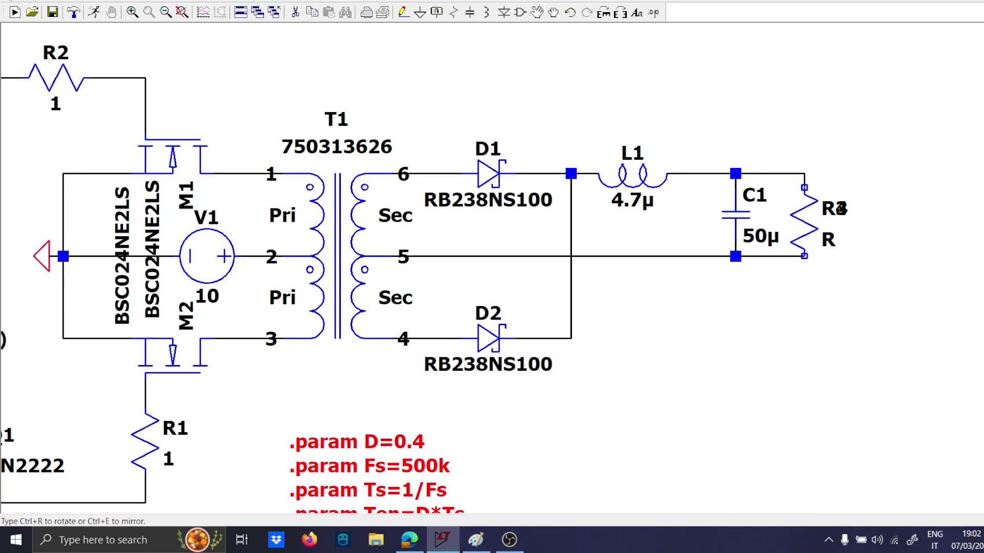
pyautogui.press('Escape')
pyautogui.rightClick(823, 238)
pyautogui.write('10')
pyautogui.press('Return')
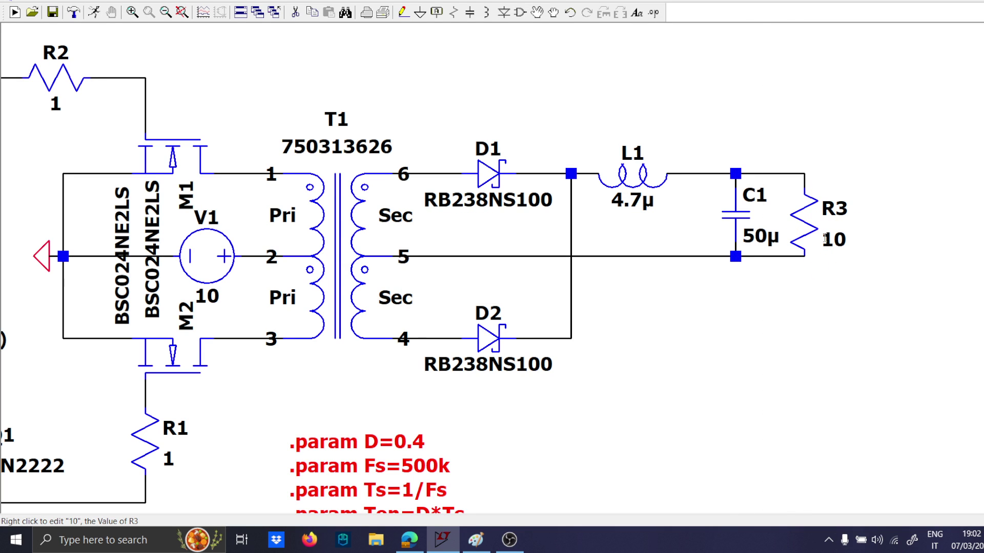
# Draw a short wire down from C1's lower node and attach a ground to it.
pyautogui.scroll(-2, 704, 263)
pyautogui.scroll(3, 753, 263)
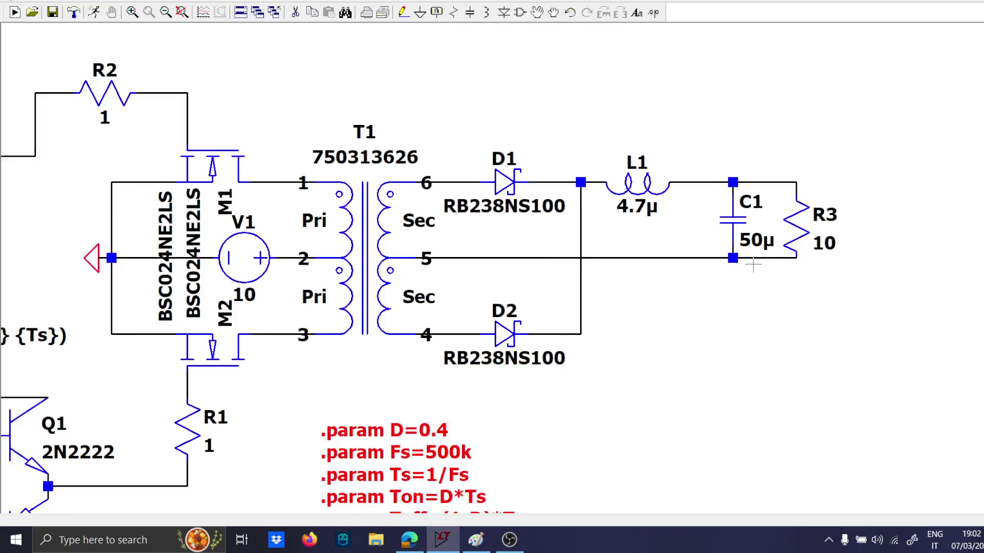
pyautogui.press('F3')
pyautogui.click(721, 263)
pyautogui.click(720, 297)
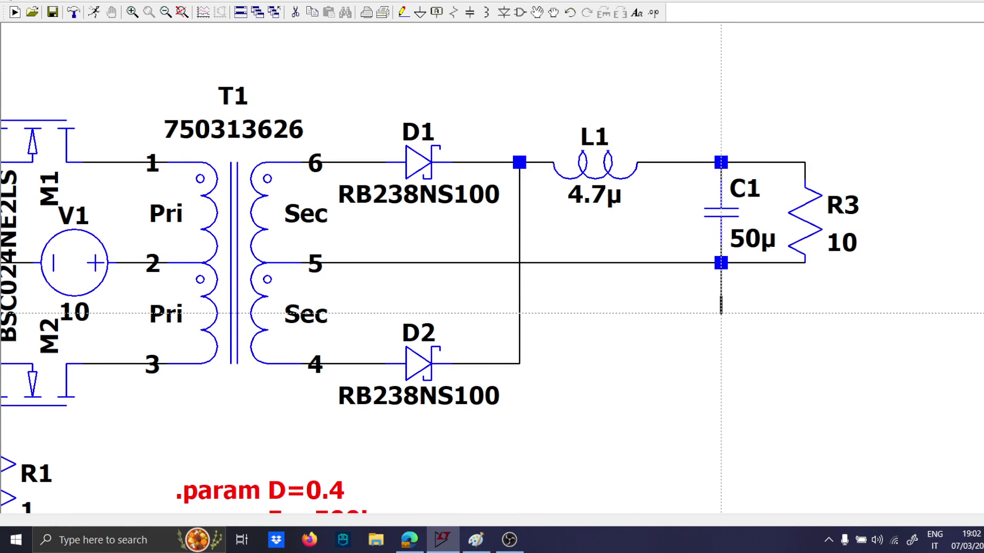
pyautogui.press('g')
pyautogui.click(720, 296)
pyautogui.press('Escape')
pyautogui.press('F5')
pyautogui.press('Escape')
# Label the node between R2 and M1's gate as net g1.
pyautogui.scroll(-5, 687, 315)
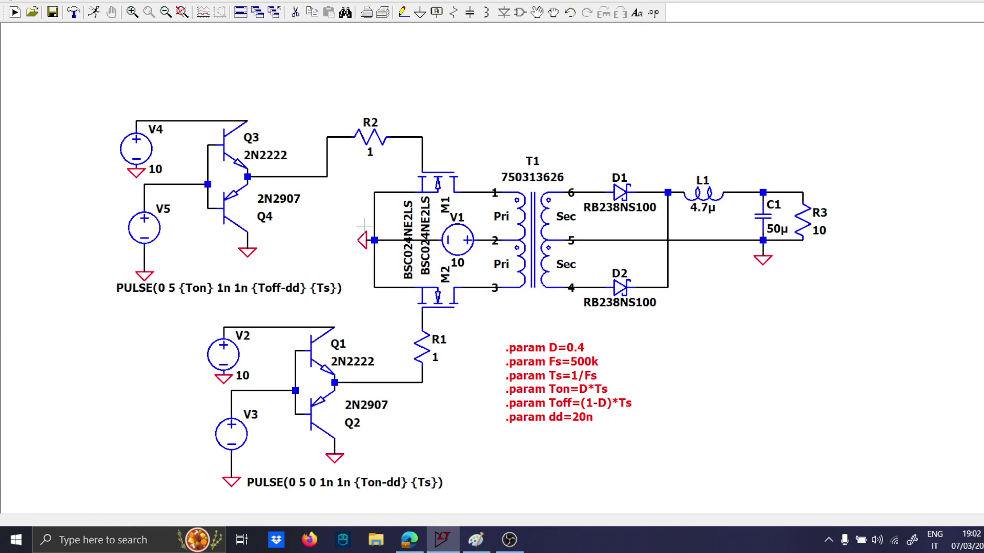
pyautogui.scroll(1, 441, 168)
pyautogui.click(418, 155)
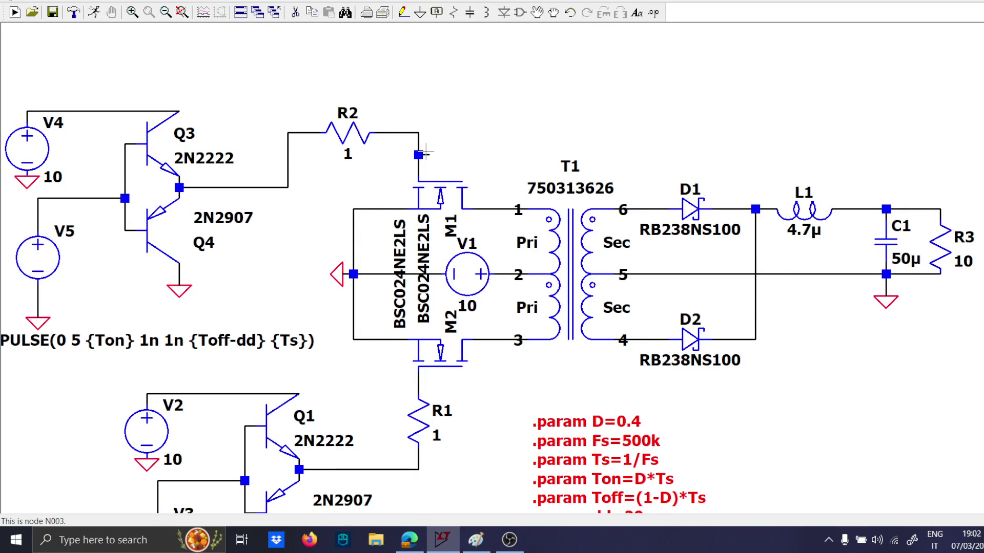
pyautogui.press('F4')
pyautogui.write('q1')
pyautogui.press('Return')
pyautogui.click(419, 155)
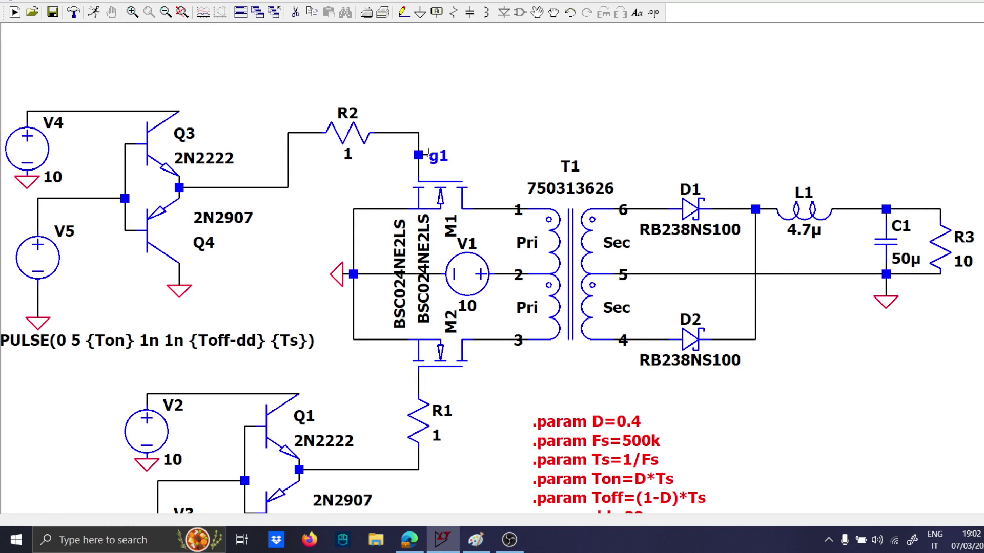
# Attach the net label g2 to the wire stub at M2's gate, above R1.
pyautogui.press('F4')
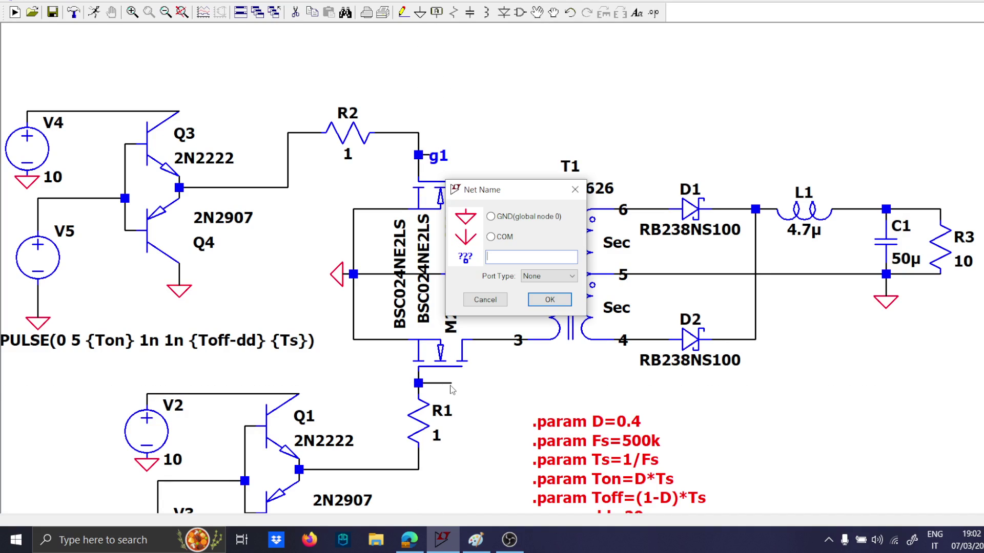
pyautogui.write('g2')
pyautogui.press('Return')
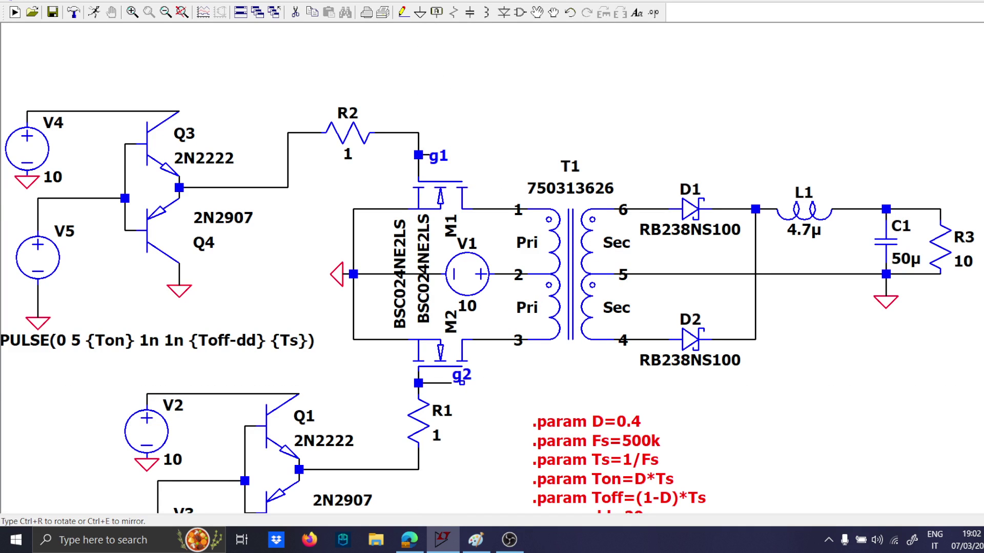
pyautogui.click(451, 382)
# Draw a short wire stub up from the junction between D1 and L1.
pyautogui.press('F3')
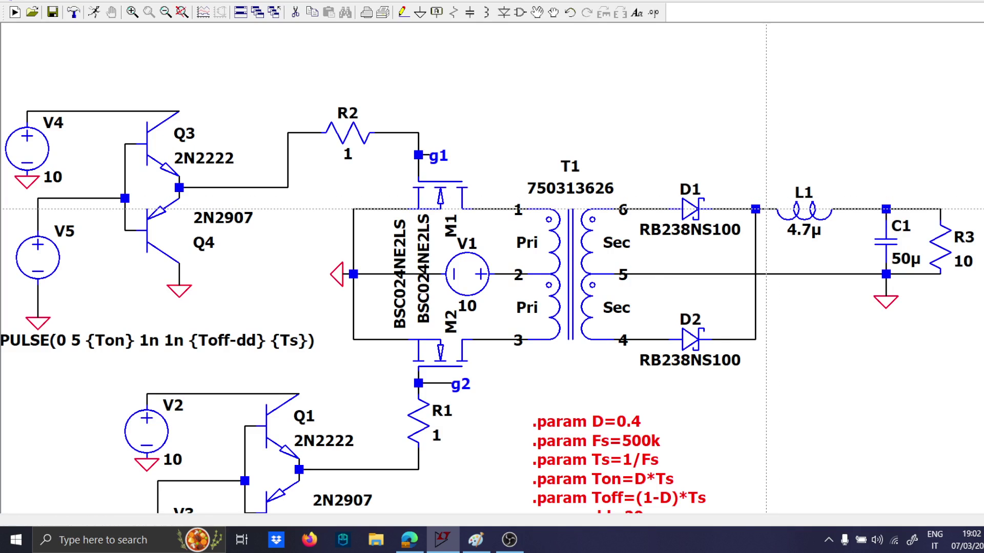
pyautogui.click(755, 209)
pyautogui.click(757, 187)
pyautogui.press('F4')
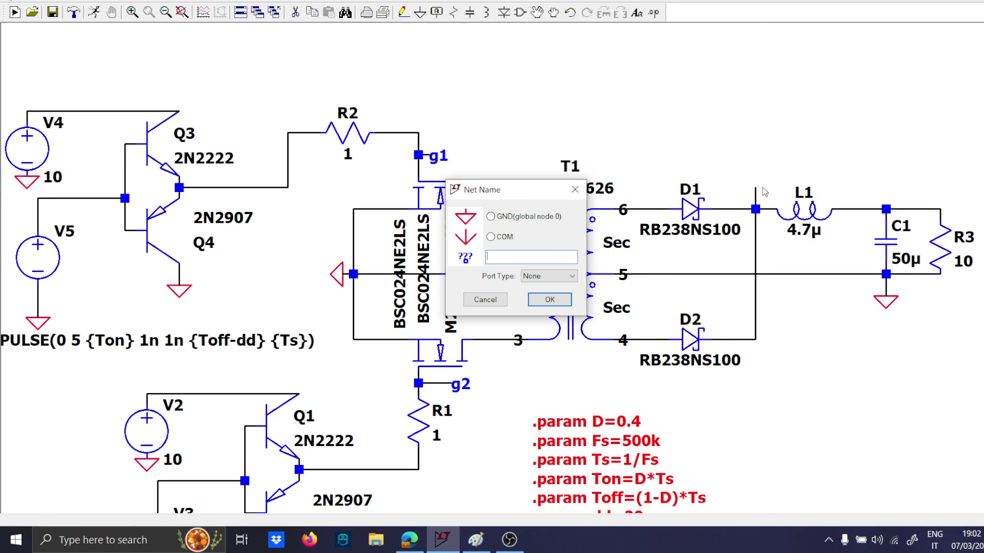
pyautogui.write('sw')
pyautogui.click(548, 300)
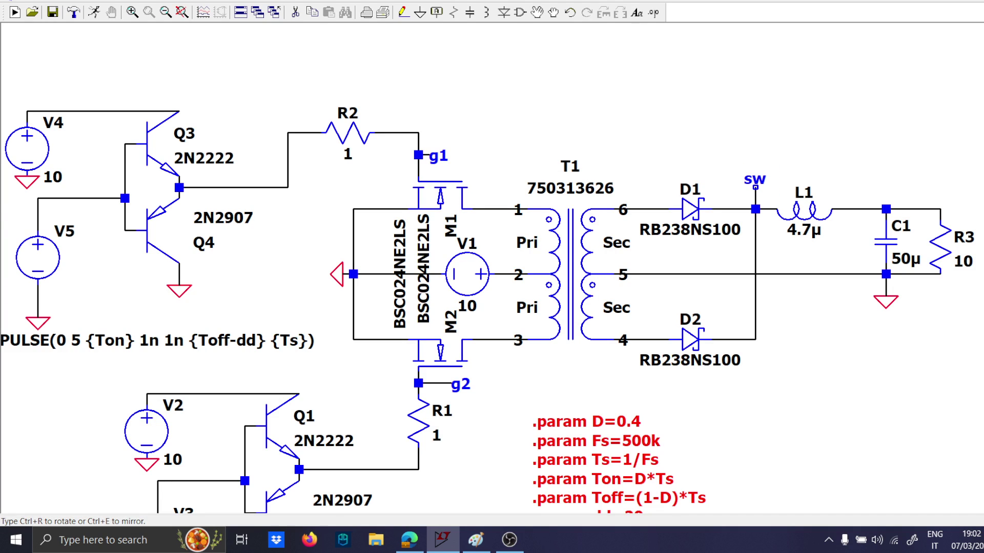
pyautogui.click(755, 188)
# Label the wire stub at the D1–L1 junction as net c.
pyautogui.write('c')
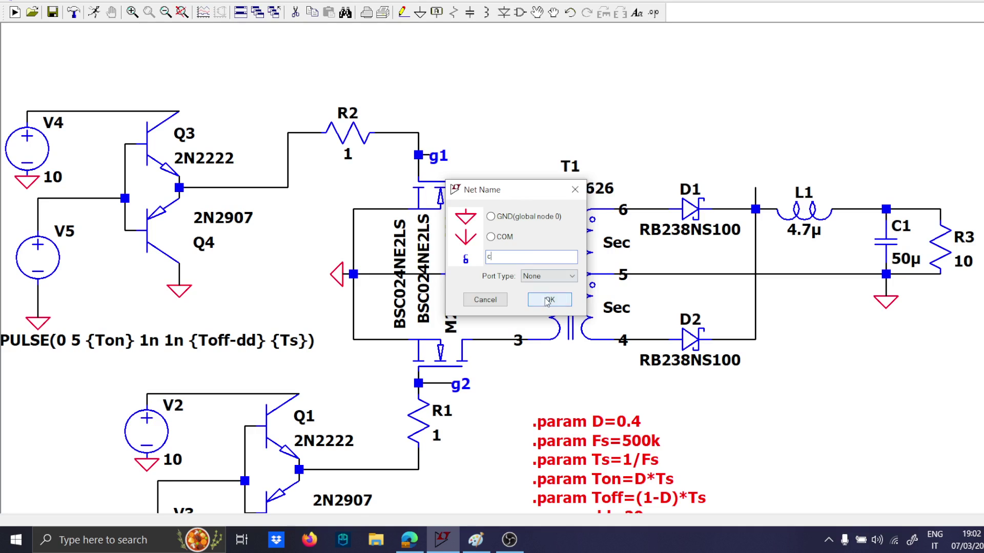
pyautogui.click(550, 300)
pyautogui.click(755, 188)
pyautogui.press('Escape')
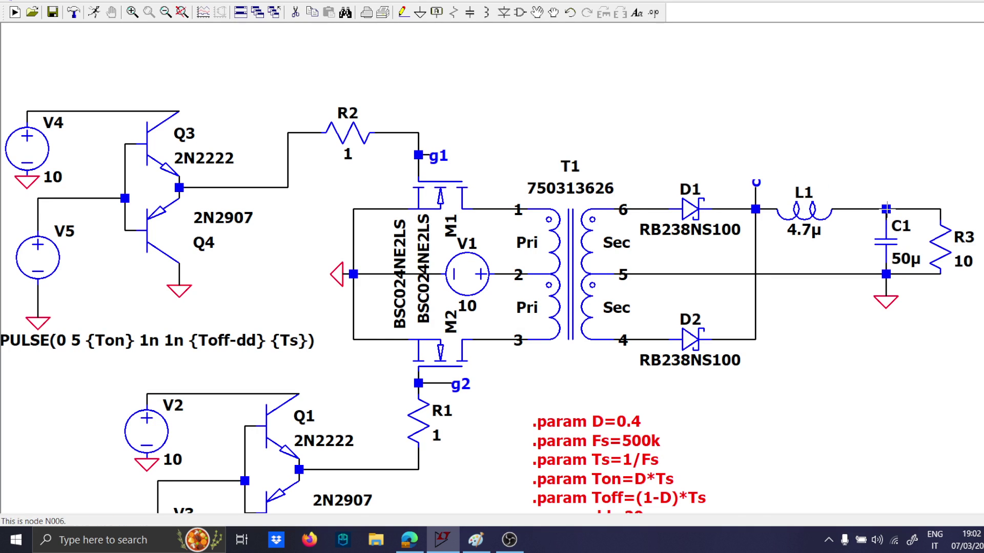
# Draw a short wire stub up from C1's upper node and label it as net out.
pyautogui.press('F3')
pyautogui.click(886, 209)
pyautogui.click(886, 187)
pyautogui.press('F4')
pyautogui.write('out')
pyautogui.press('Return')
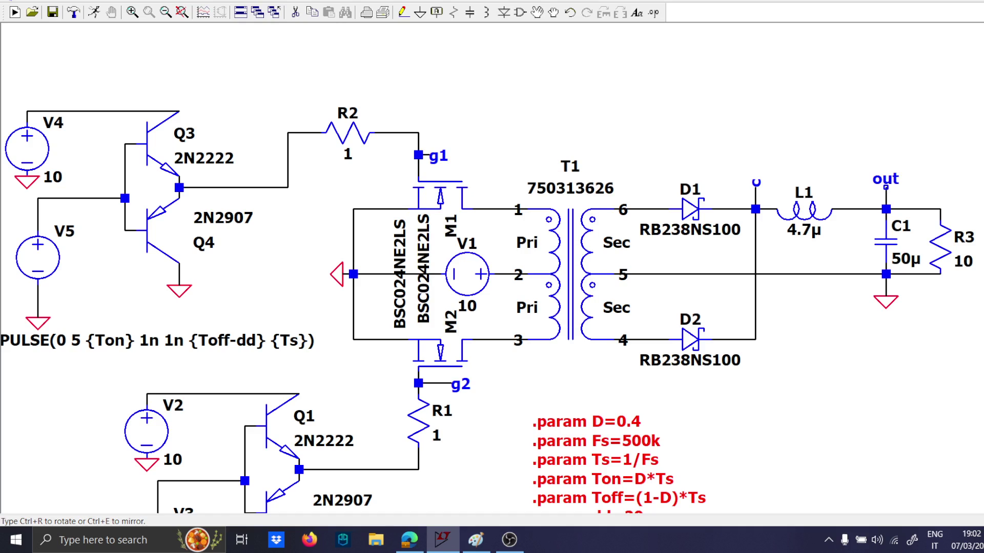
pyautogui.click(886, 190)
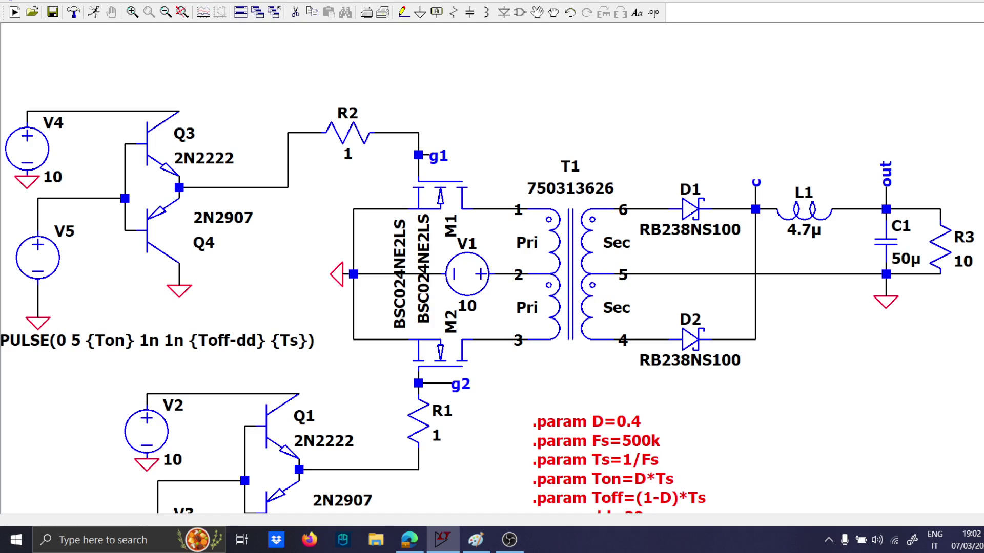
# Draw a short wire stub up from transformer pin 1 and label it as net 1.
pyautogui.click(506, 209)
pyautogui.click(505, 178)
pyautogui.press('F4')
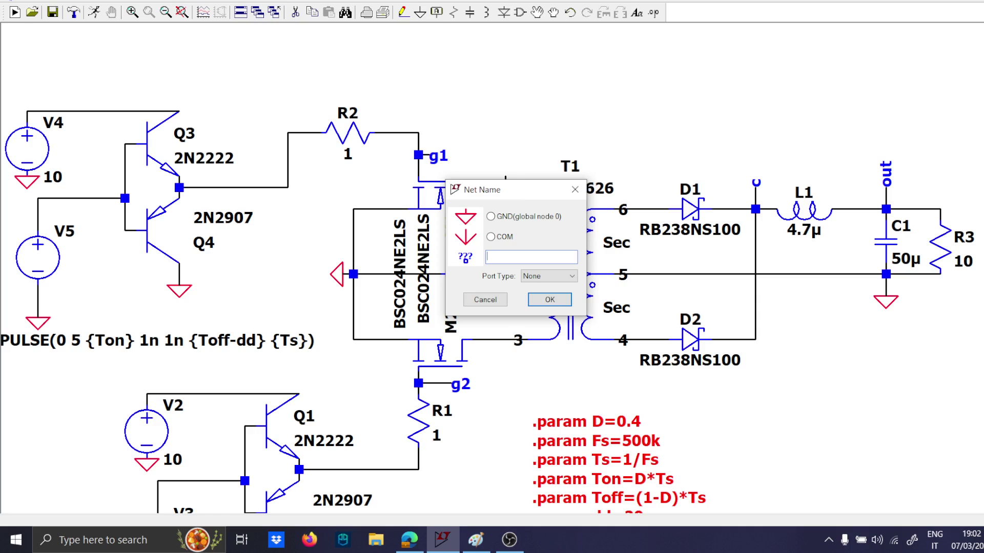
pyautogui.write('1')
pyautogui.press('Return')
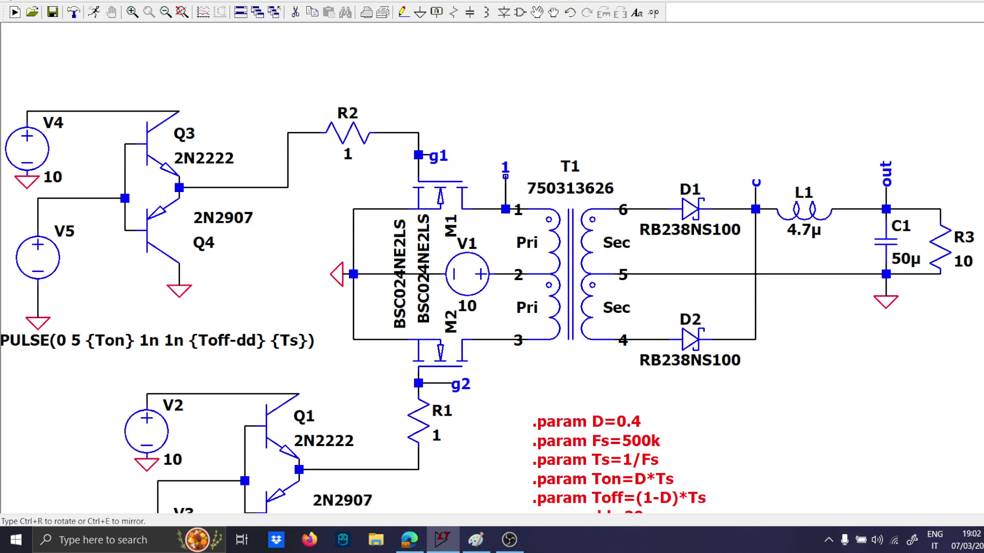
pyautogui.click(506, 177)
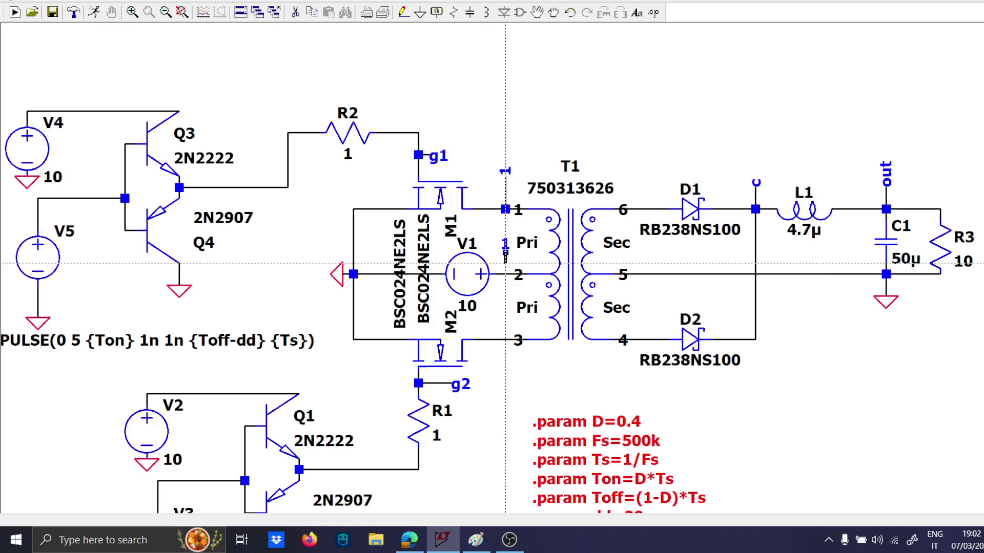
# Copy the labelled wire stub onto transformer pin 2 and add a short wire stub up from pin 3.
pyautogui.click(505, 274)
pyautogui.click(506, 340)
pyautogui.click(505, 317)
pyautogui.press('Escape')
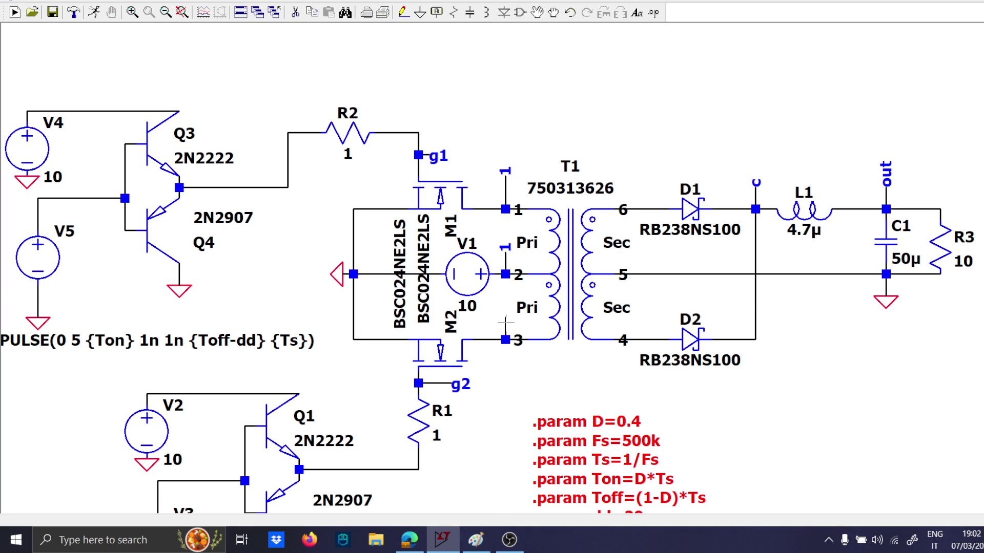
# Label the stub at transformer pin 3 as net 3 and rename the copied label at pin 2 to 2.
pyautogui.press('F4')
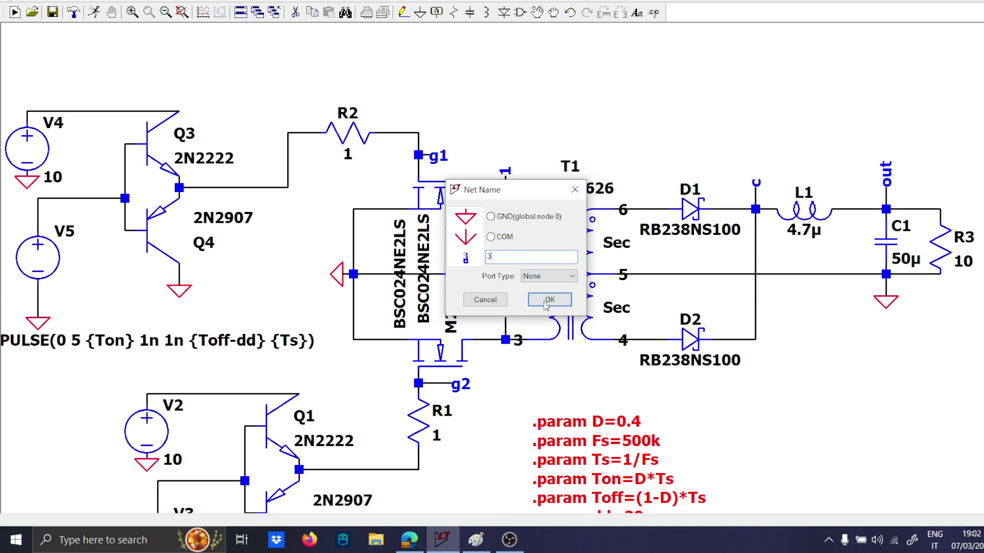
pyautogui.click(545, 302)
pyautogui.click(506, 318)
pyautogui.press('Escape')
pyautogui.rightClick(506, 252)
pyautogui.write('2')
pyautogui.press('Return')
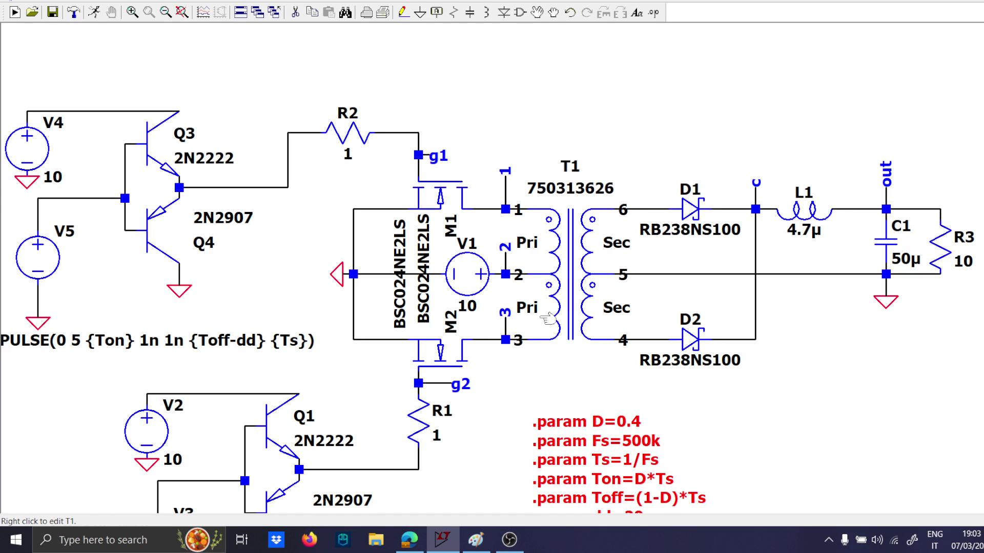
# Run a transient simulation with a stop time of 5m.
pyautogui.moveTo(506, 392); pyautogui.dragTo(500, 331)
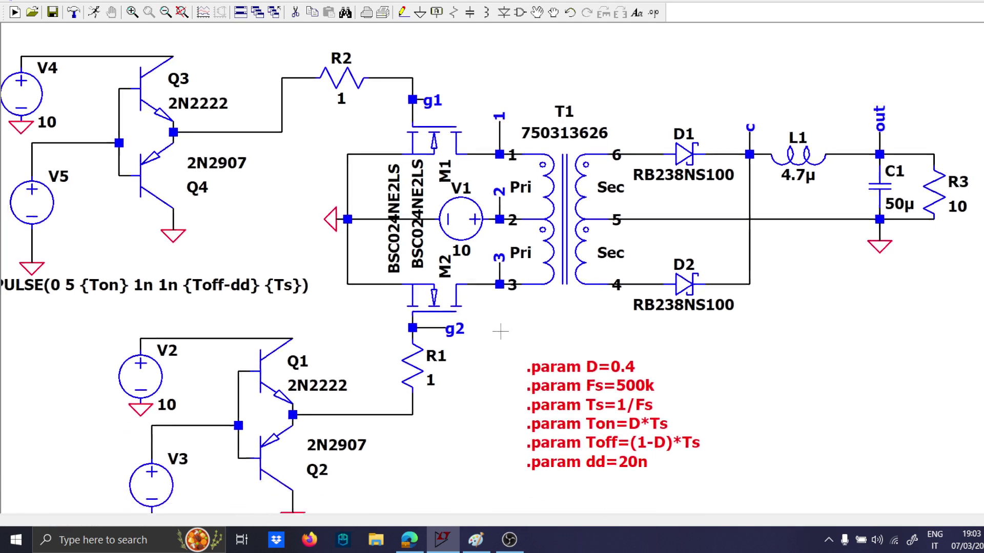
pyautogui.scroll(-4, 500, 332)
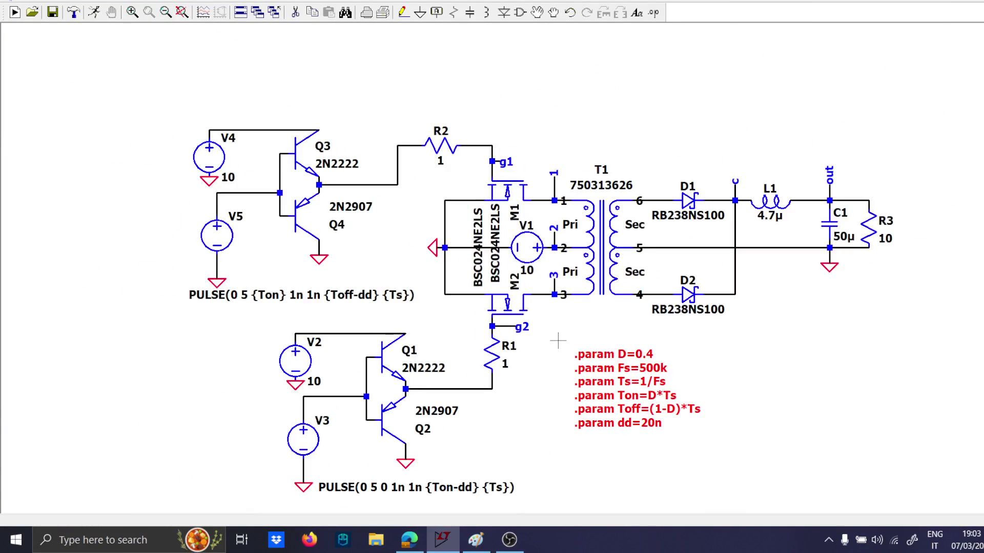
pyautogui.scroll(1, 558, 340)
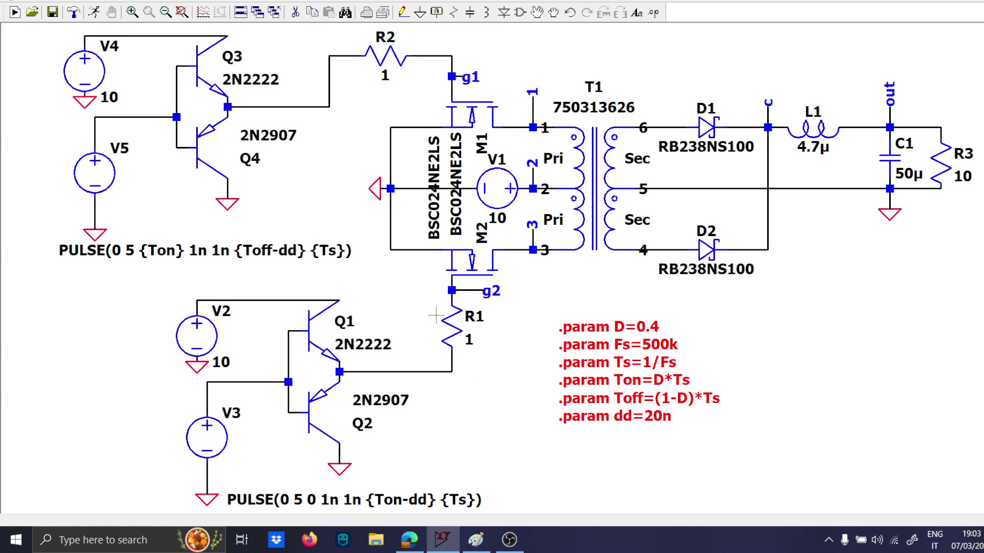
pyautogui.click(95, 12)
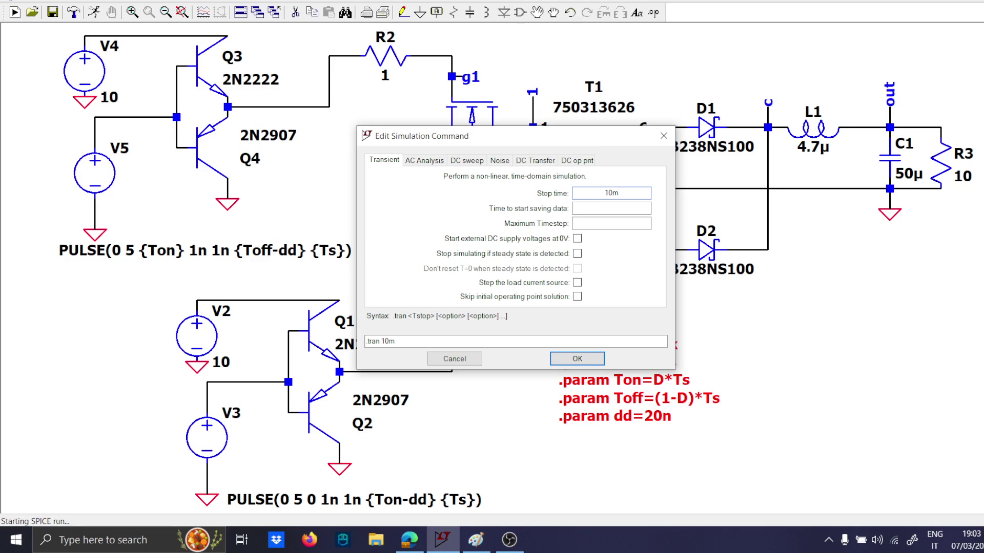
pyautogui.press('Return')
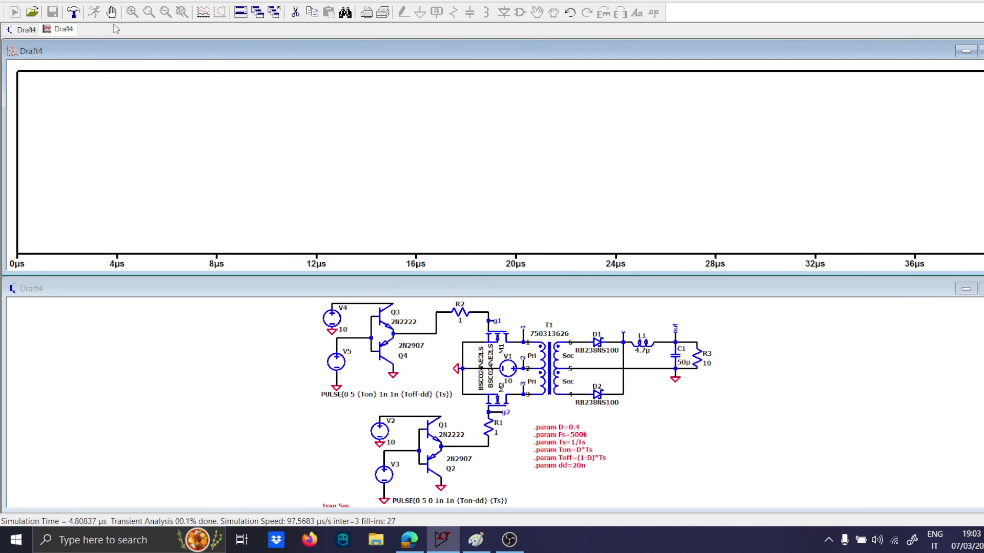
# Tile the waveform and schematic windows vertically and enlarge the schematic for probing.
pyautogui.rightClick(729, 19)
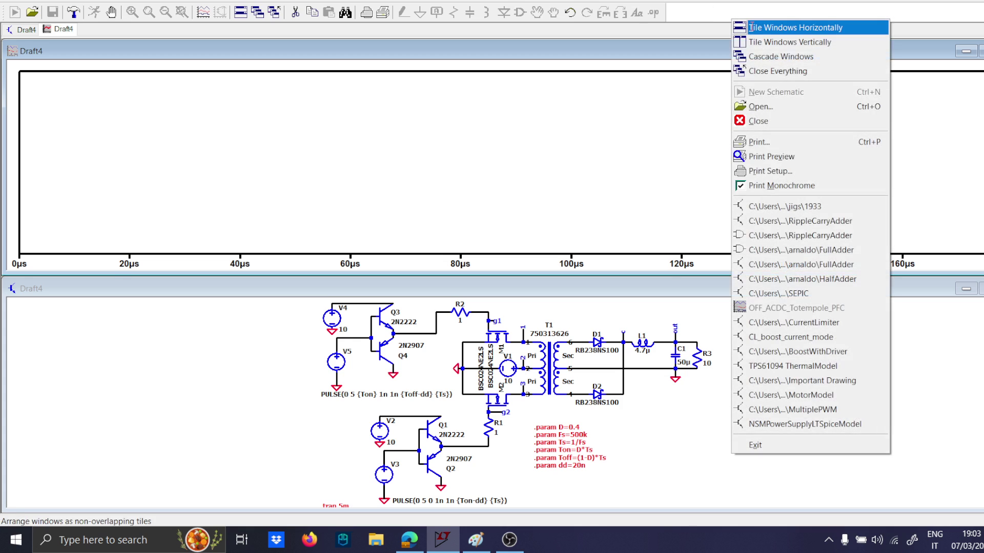
pyautogui.click(790, 42)
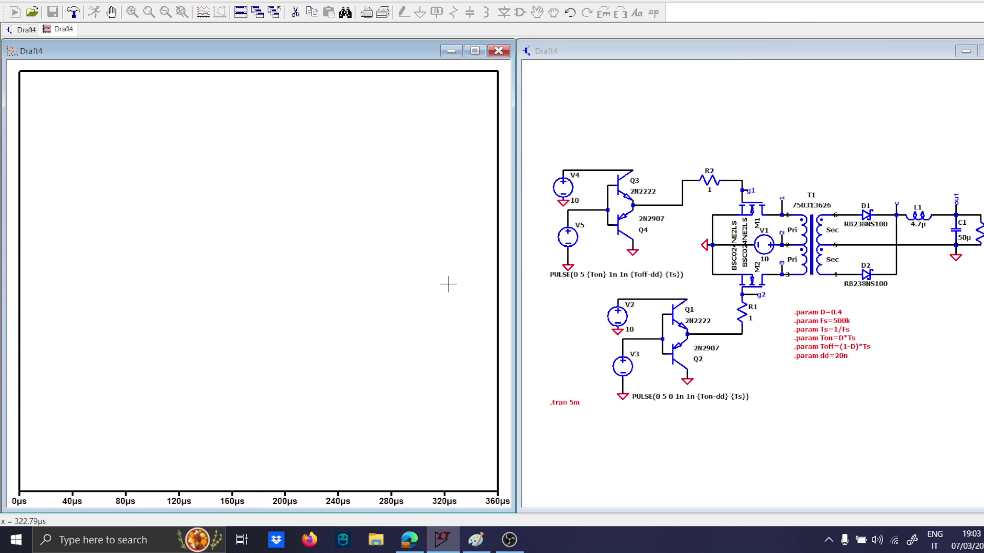
pyautogui.scroll(3, 725, 293)
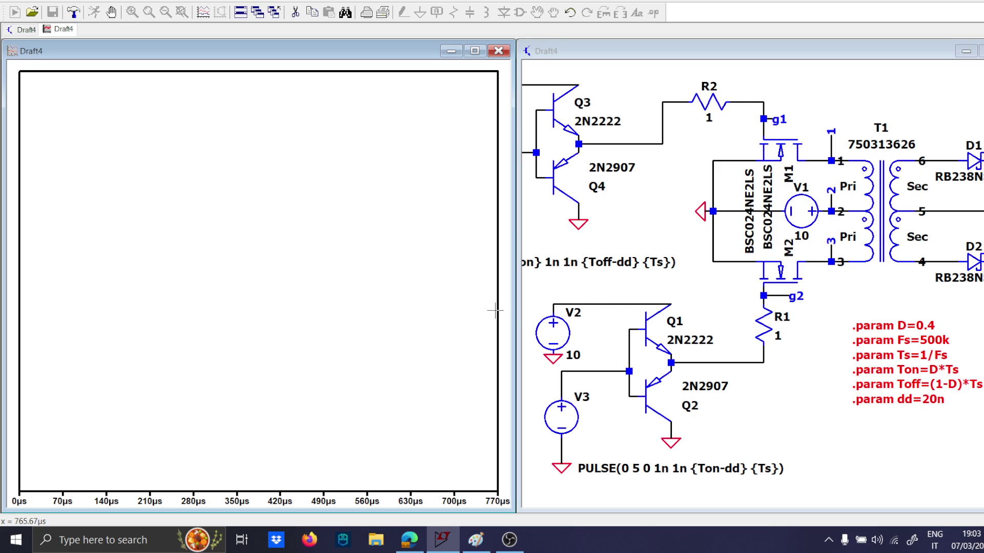
# Add a second plot pane and plot the gate voltages V(g2) and V(g1) in the lower pane.
pyautogui.rightClick(400, 293)
pyautogui.click(435, 361)
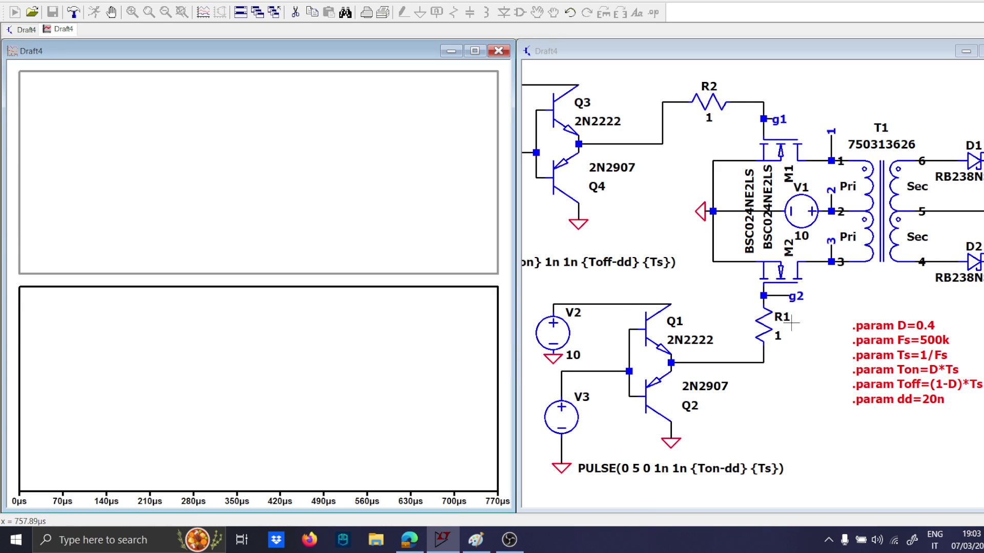
pyautogui.click(783, 295)
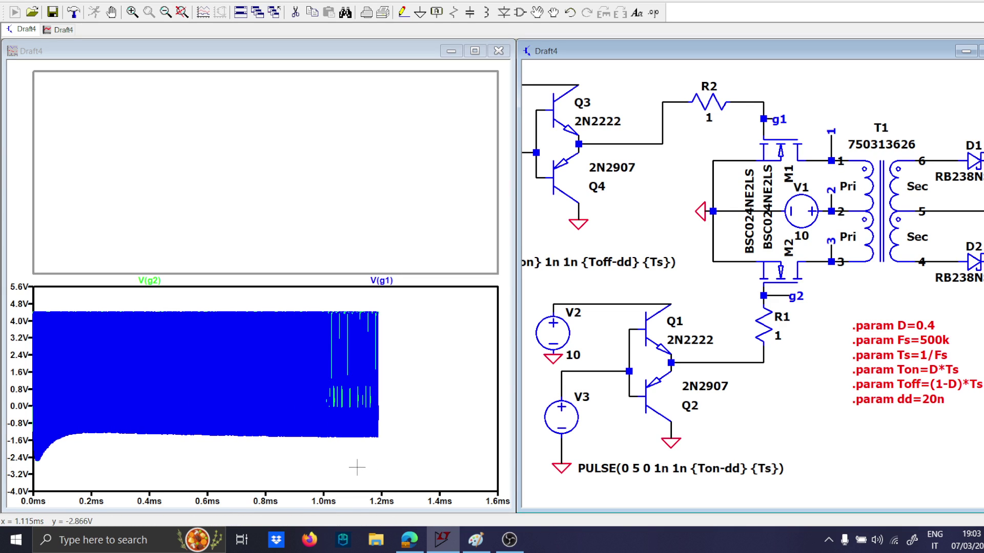
# Zoom in on a few switching periods of V(g1) and V(g2) to examine the gate-drive timing.
pyautogui.moveTo(355, 462); pyautogui.dragTo(384, 279)
pyautogui.moveTo(299, 474); pyautogui.dragTo(347, 311)
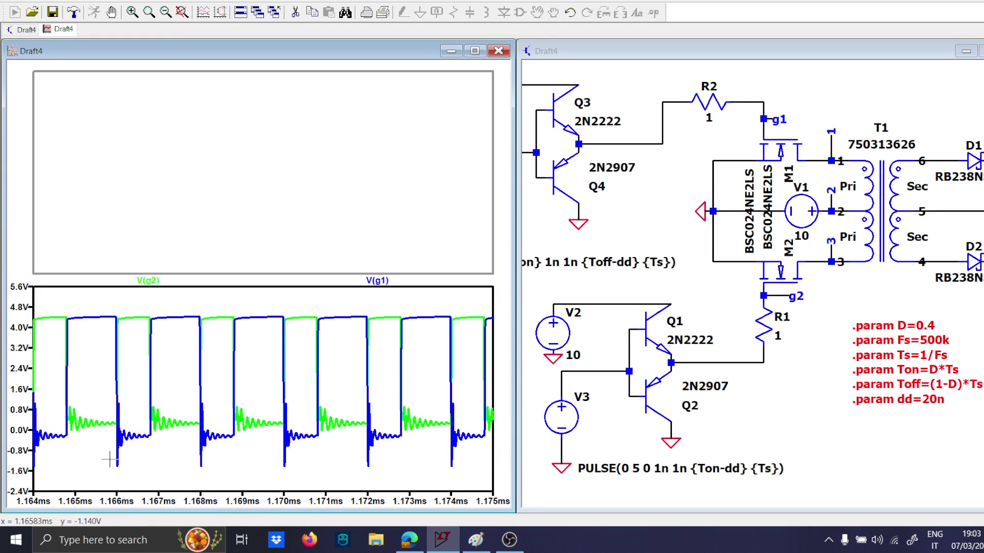
pyautogui.moveTo(110, 460); pyautogui.dragTo(228, 305)
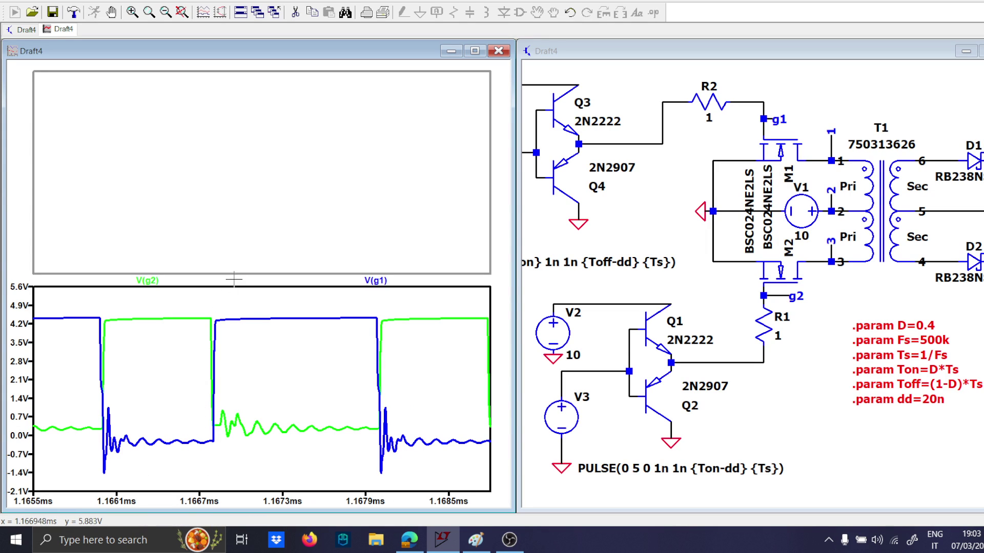
# Add a third plot pane to the waveform window and make the middle pane active.
pyautogui.click(263, 179)
pyautogui.rightClick(250, 170)
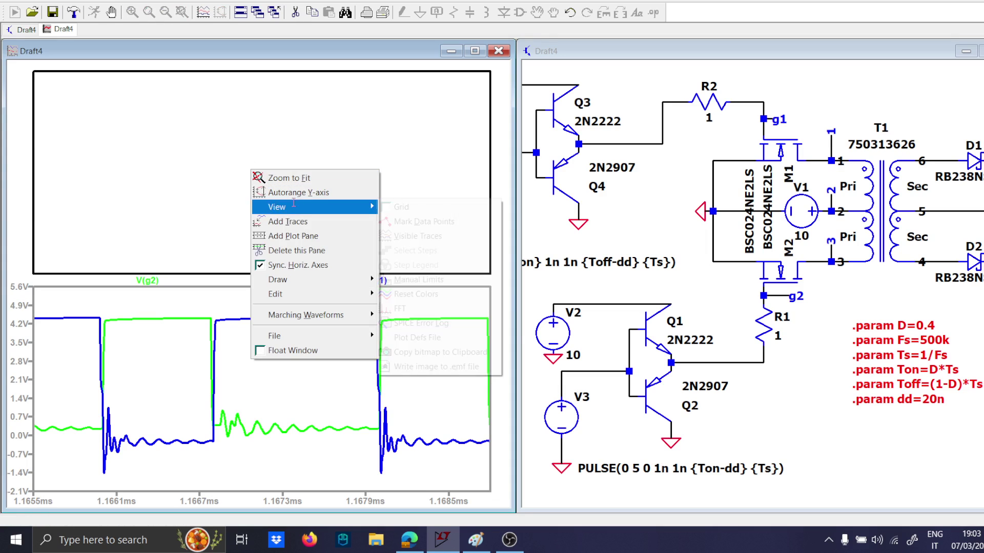
pyautogui.click(304, 234)
pyautogui.click(272, 228)
# Plot the differential voltage V(1,2) across T1's upper primary winding in the middle pane.
pyautogui.scroll(2, 840, 305)
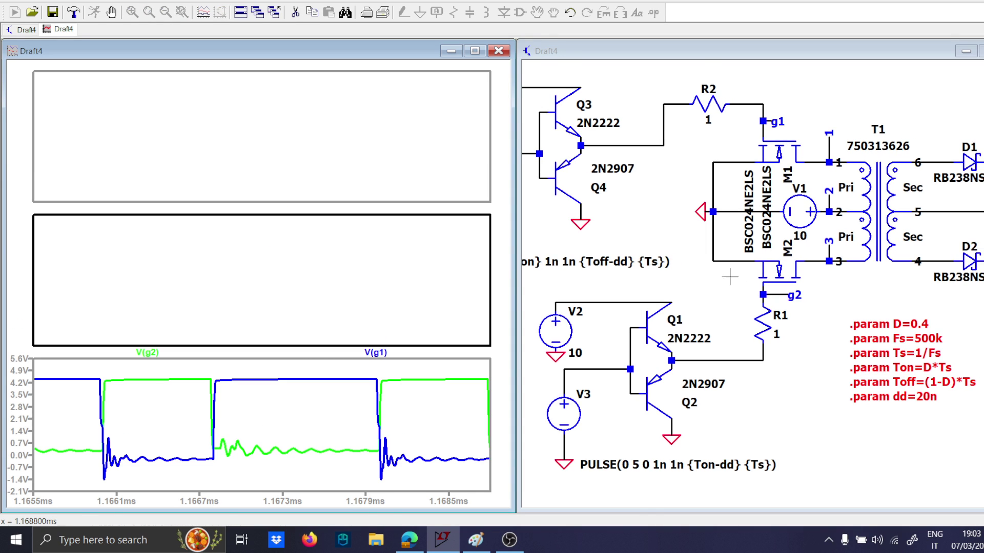
pyautogui.moveTo(865, 302); pyautogui.dragTo(681, 339)
pyautogui.moveTo(655, 147)
pyautogui.mouseDown()
pyautogui.moveTo(665, 197)
pyautogui.moveTo(657, 209)
pyautogui.mouseUp()
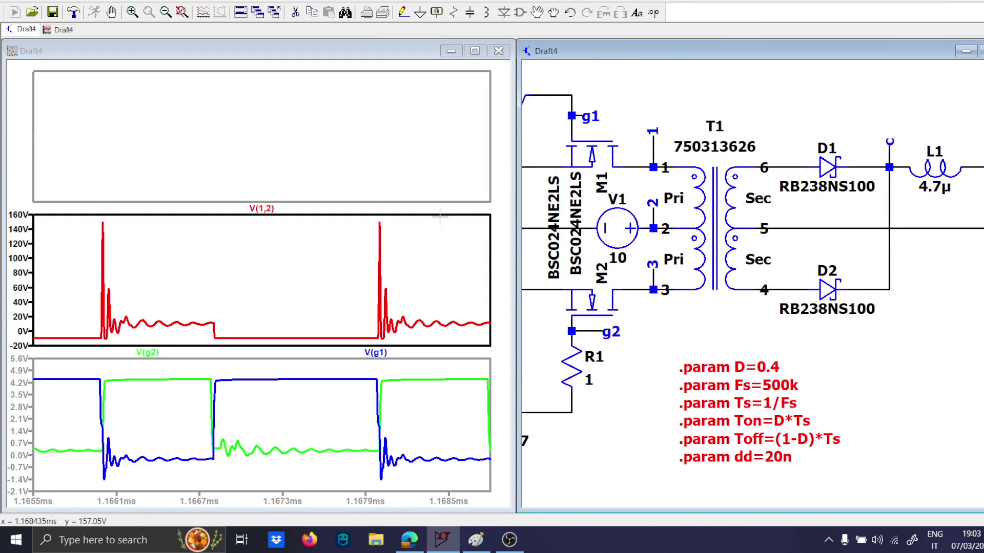
# Plot the differential voltage V(3,2) across T1's lower primary winding in the middle pane and fit the waveforms to the full simulated time.
pyautogui.click(306, 262)
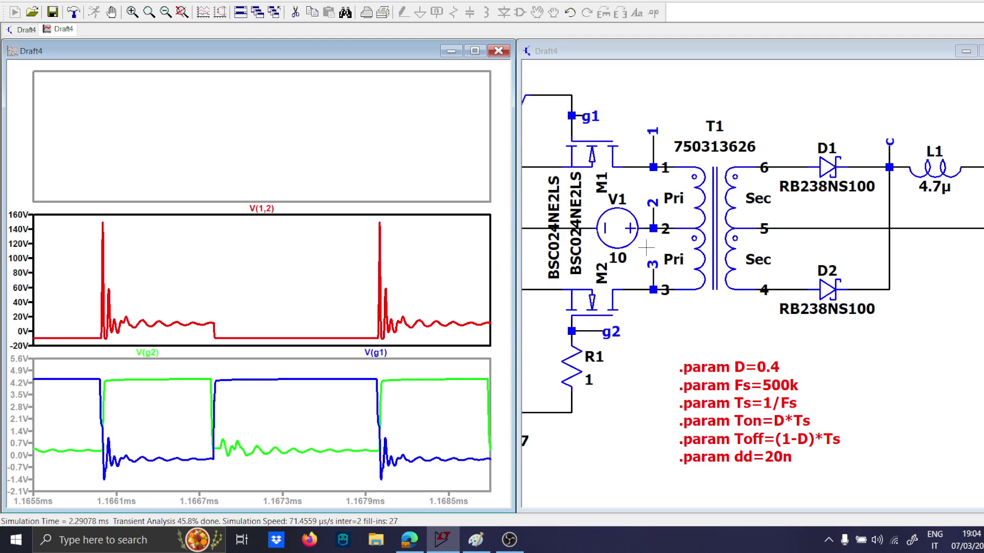
pyautogui.click(662, 253)
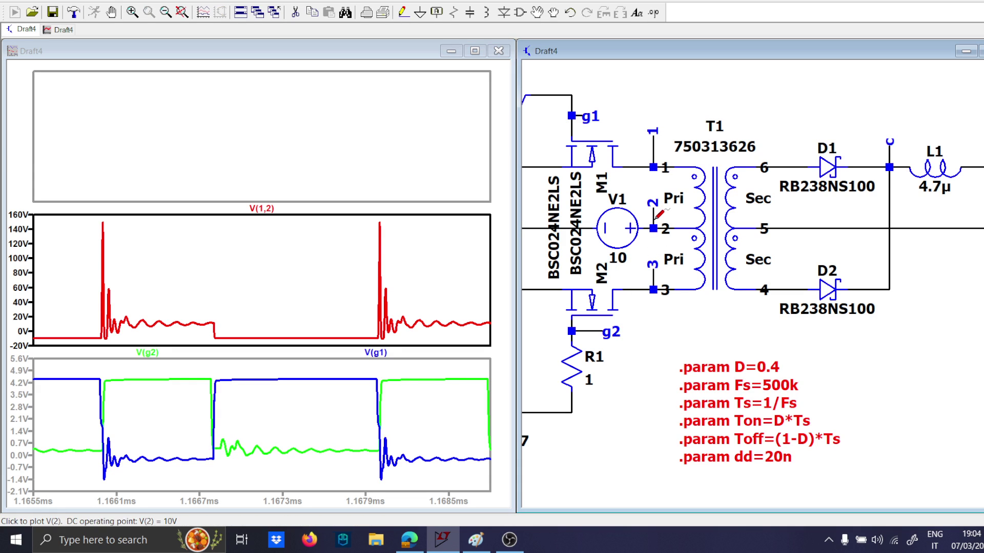
pyautogui.click(407, 273)
pyautogui.click(640, 260)
pyautogui.moveTo(657, 264); pyautogui.dragTo(657, 221)
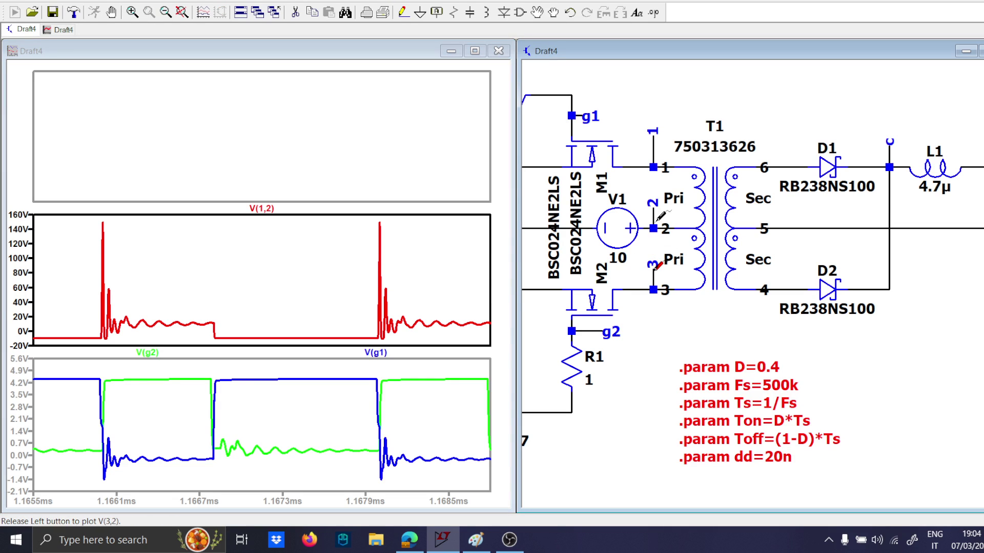
pyautogui.moveTo(657, 264); pyautogui.dragTo(627, 226)
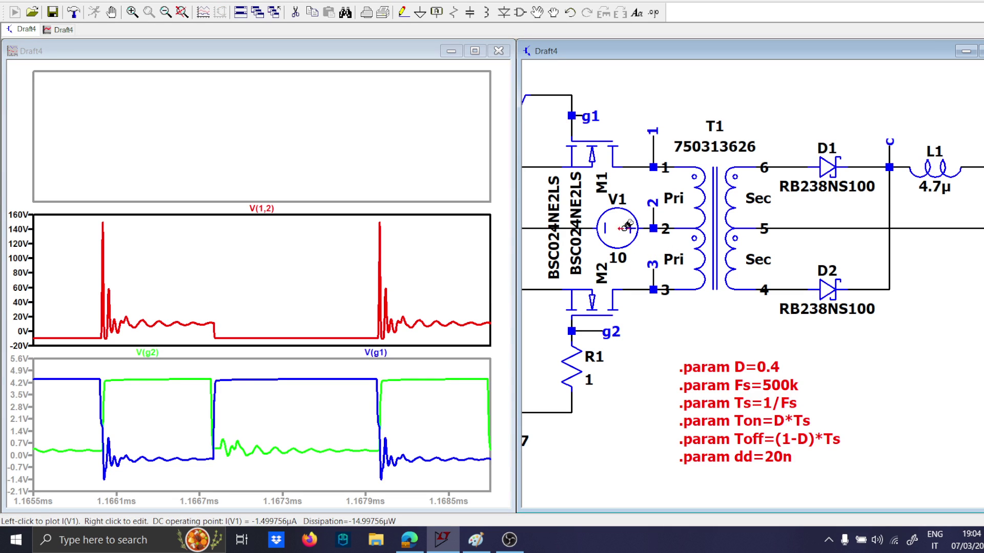
pyautogui.moveTo(653, 265); pyautogui.dragTo(655, 218)
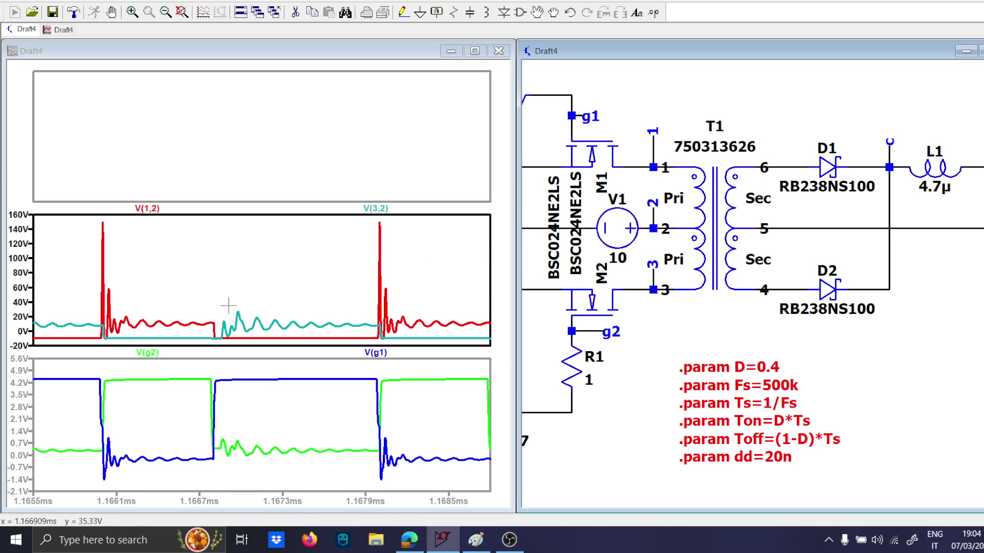
pyautogui.rightClick(219, 290)
pyautogui.click(241, 300)
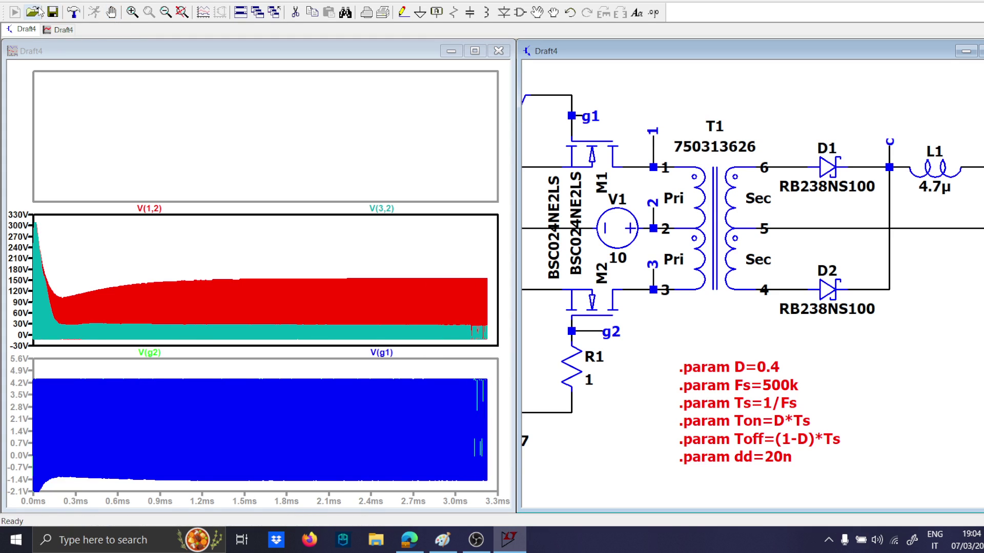
pyautogui.click(14, 3)
pyautogui.click(30, 83)
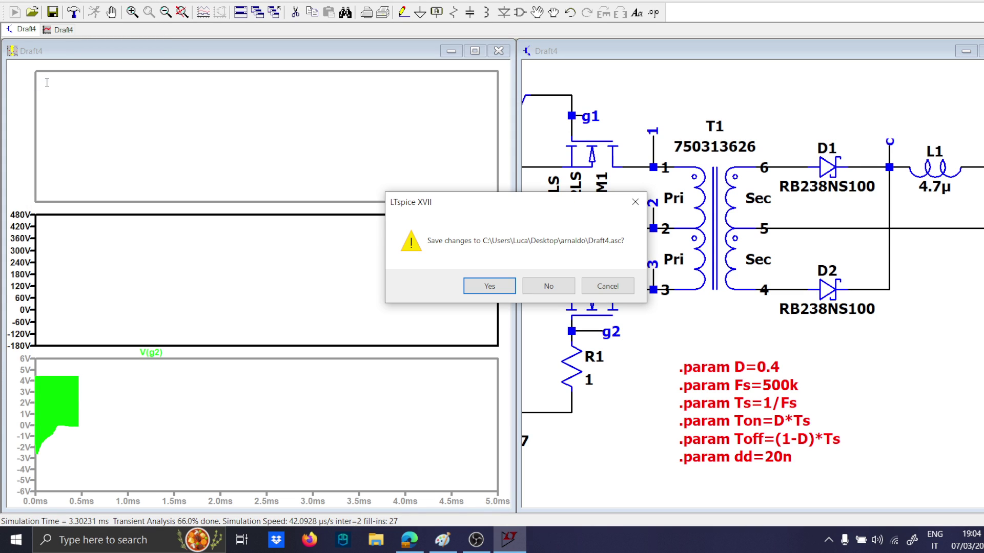
pyautogui.click(635, 202)
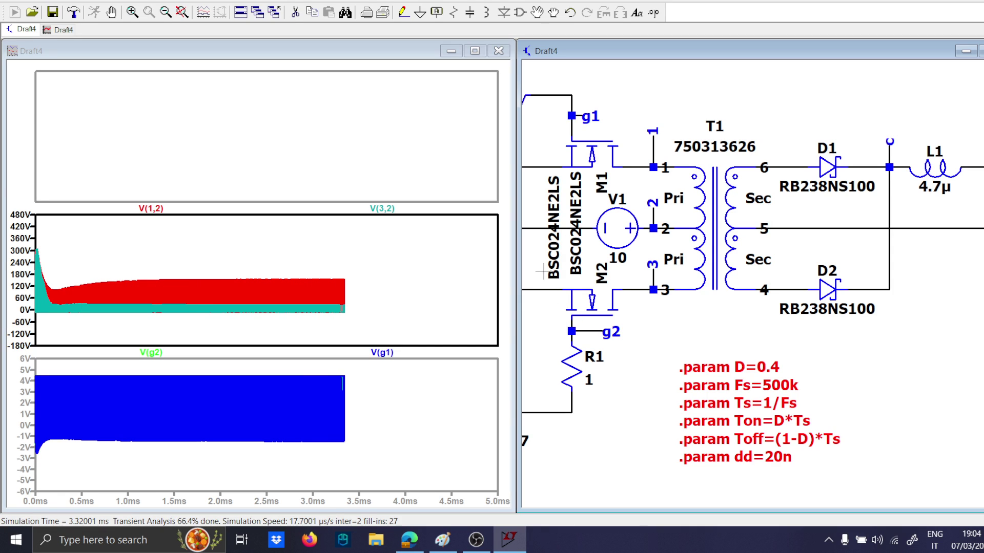
# Halt the running simulation and zoom in on about one and a half switching periods around 3.046 ms.
pyautogui.click(112, 13)
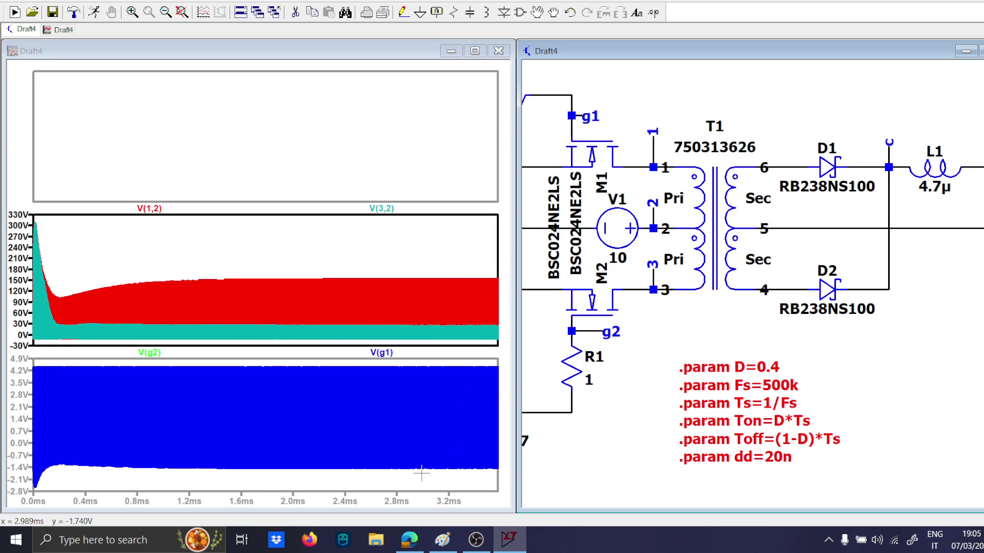
pyautogui.moveTo(412, 484); pyautogui.dragTo(438, 361)
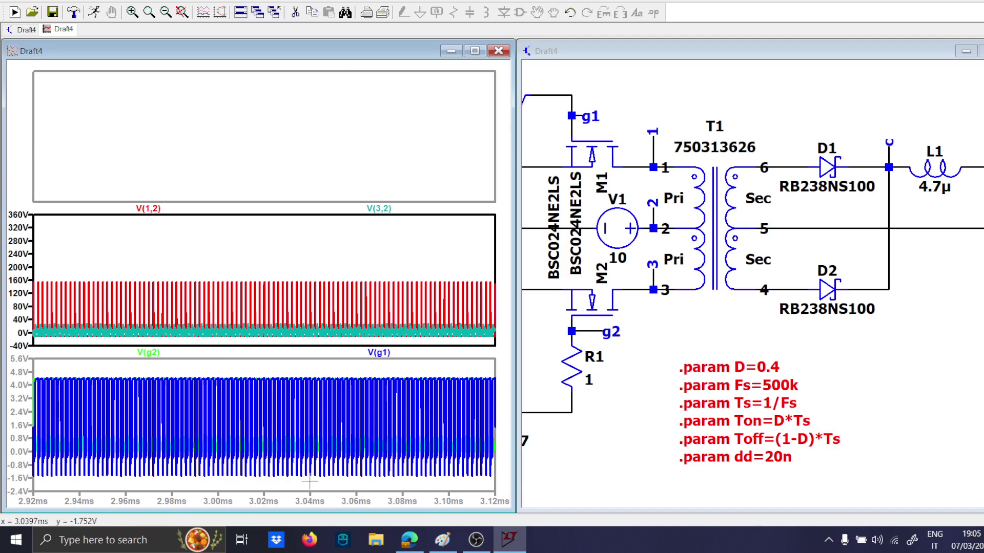
pyautogui.moveTo(309, 481); pyautogui.dragTo(345, 369)
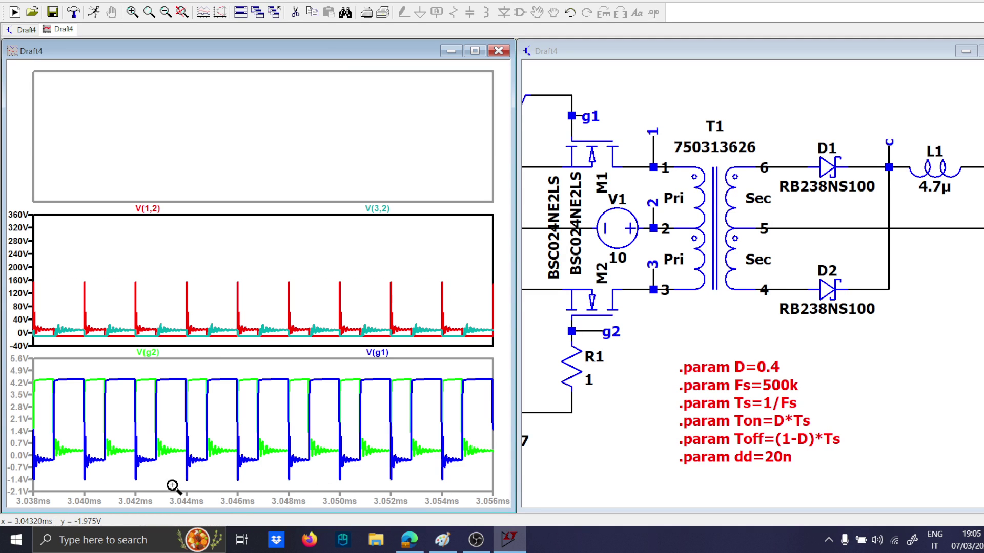
pyautogui.moveTo(168, 488); pyautogui.dragTo(289, 363)
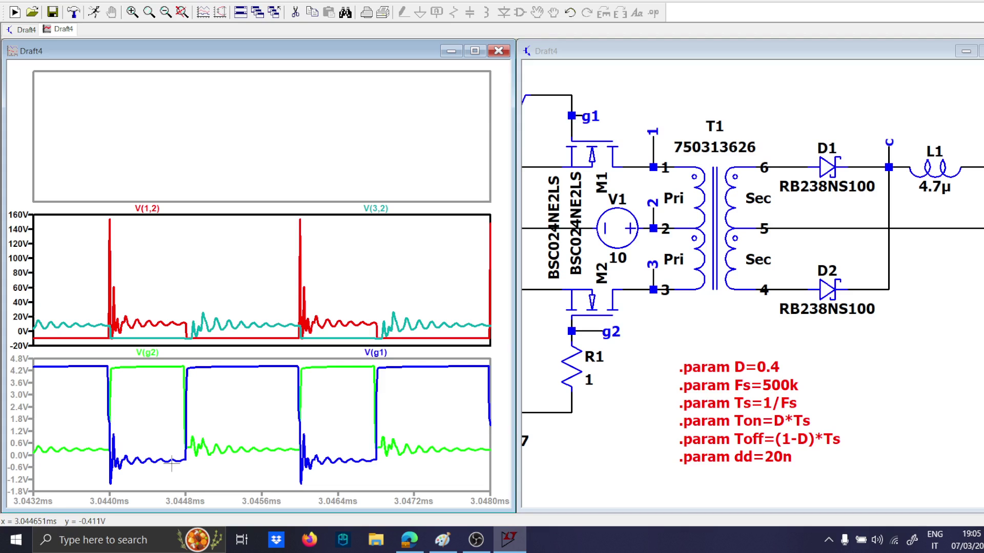
pyautogui.moveTo(161, 467); pyautogui.dragTo(407, 353)
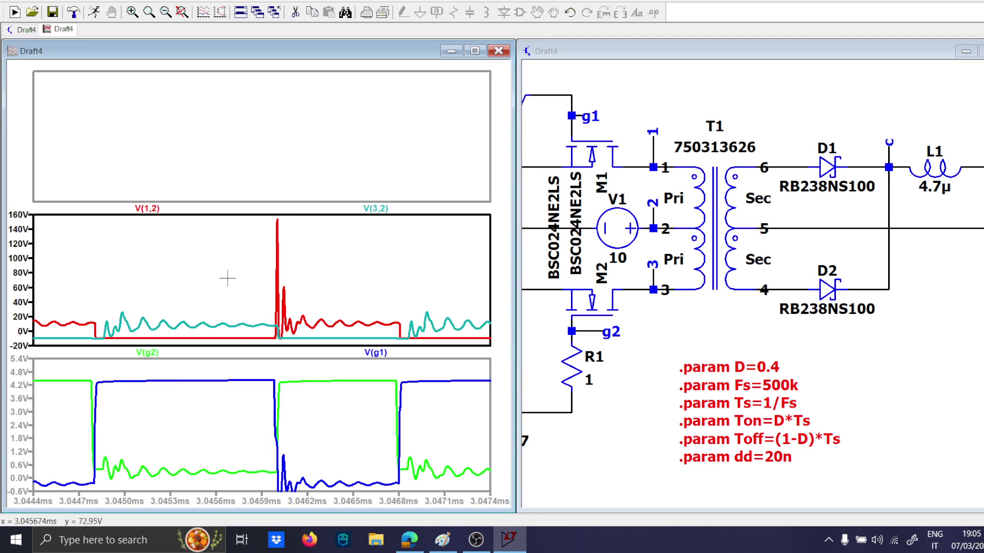
# Add a fourth plot pane and plot the MOSFET drain voltages V(1) and V(3) in the empty pane directly above the winding voltages.
pyautogui.rightClick(164, 169)
pyautogui.click(211, 226)
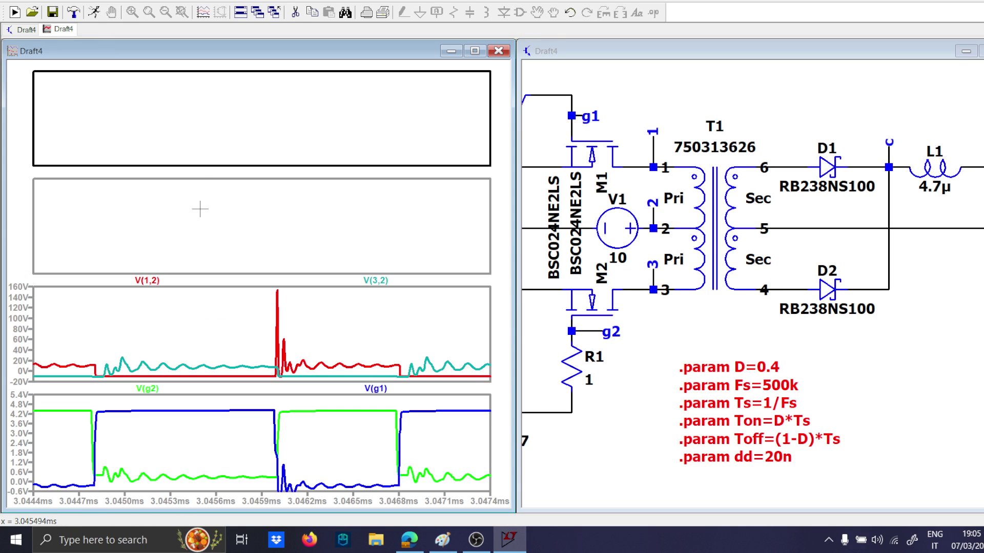
pyautogui.click(200, 209)
pyautogui.click(652, 149)
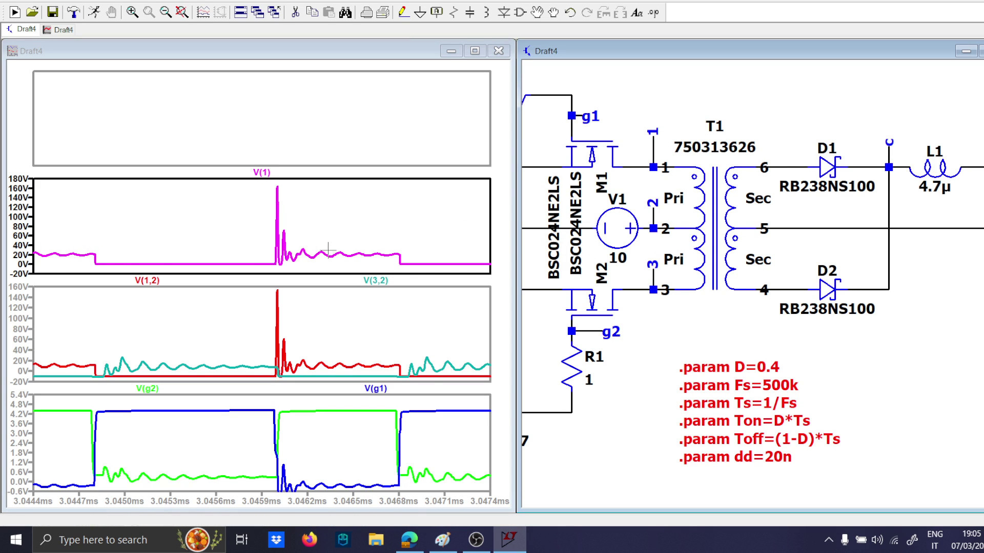
pyautogui.click(133, 247)
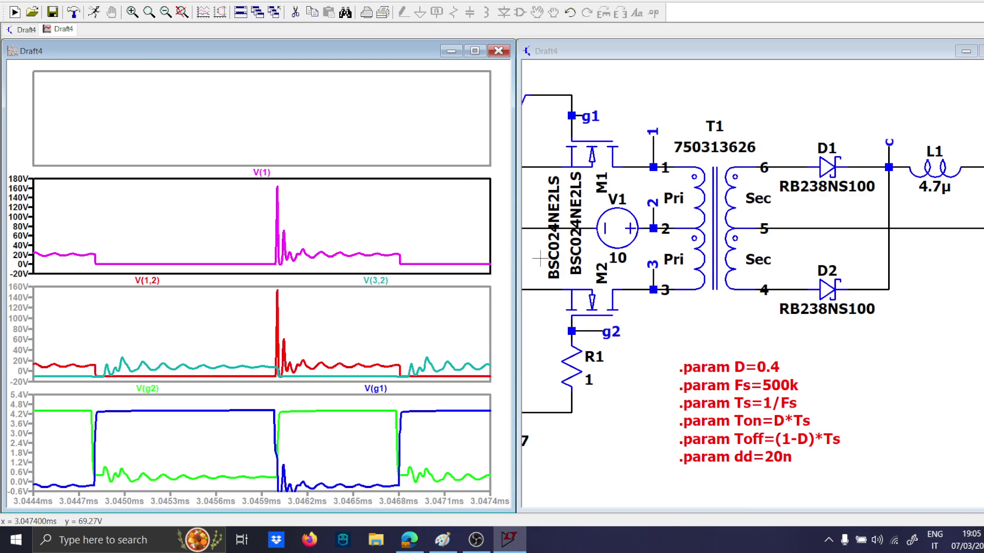
pyautogui.click(628, 289)
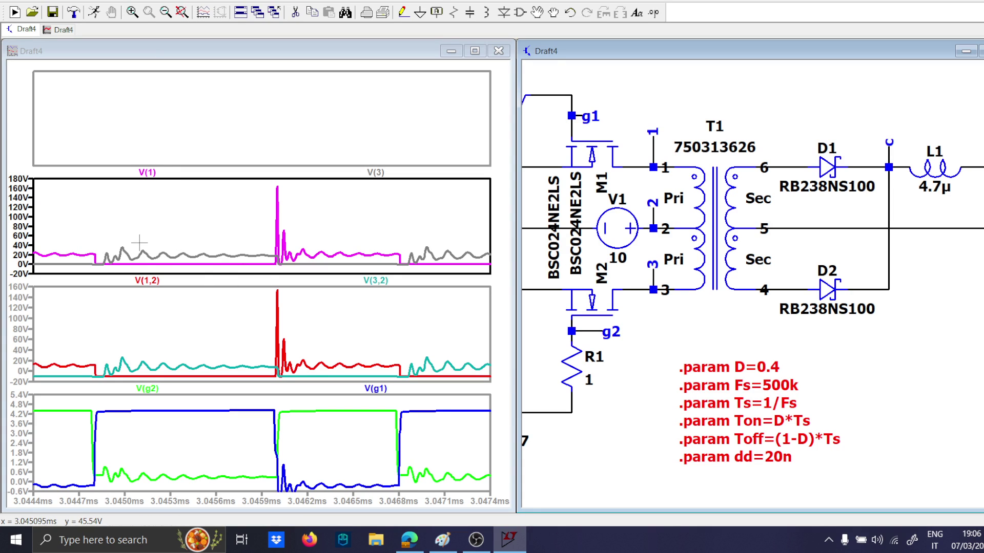
# Plot the rectified voltage V(c) in the uppermost pane and widen the time range to about 3.0429–3.0499 ms with refitted vertical axes.
pyautogui.click(252, 137)
pyautogui.rightClick(278, 136)
pyautogui.click(450, 110)
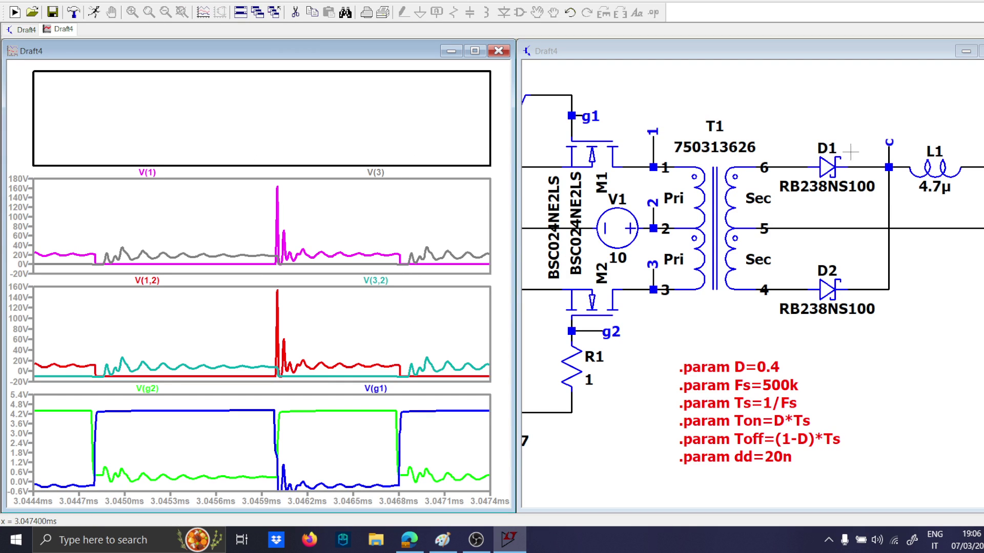
pyautogui.click(892, 154)
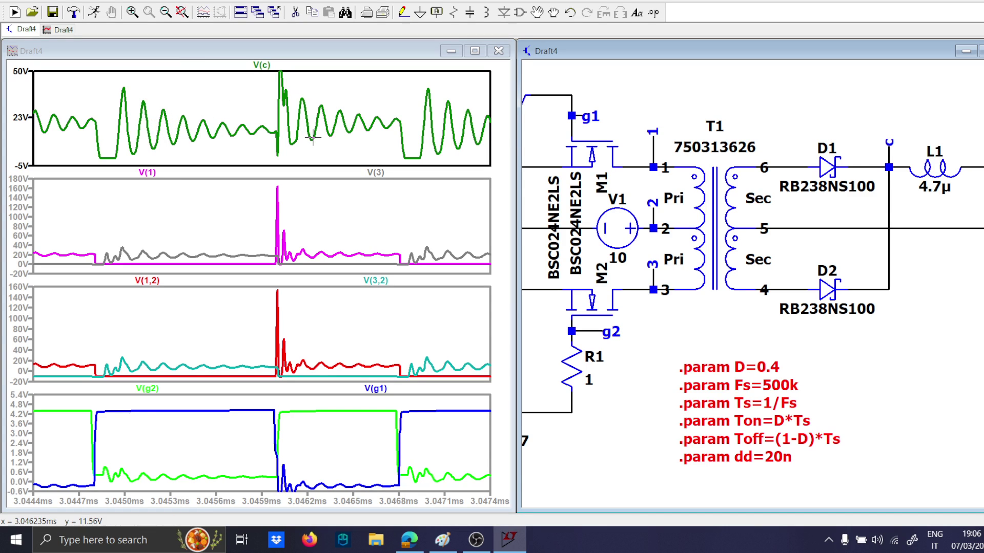
pyautogui.rightClick(212, 110)
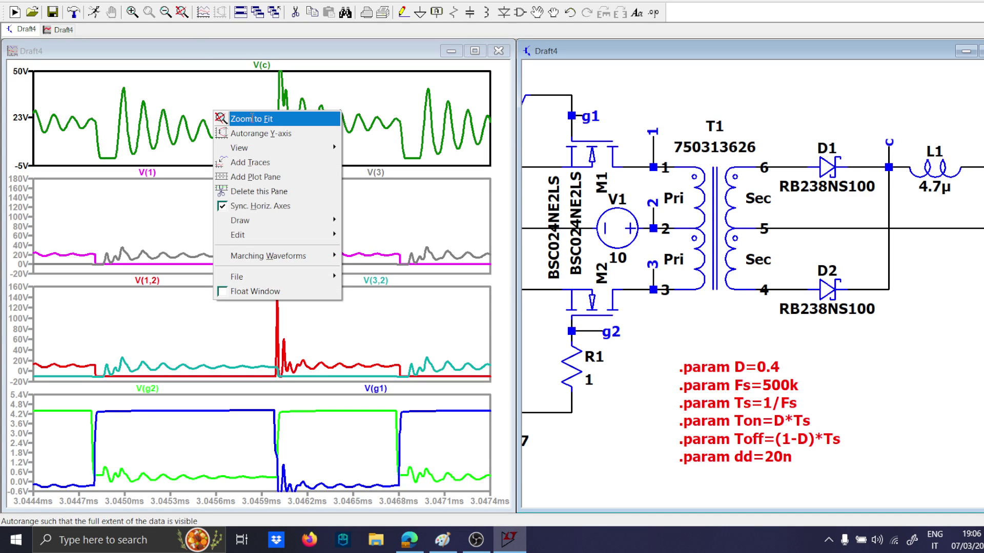
pyautogui.click(175, 93)
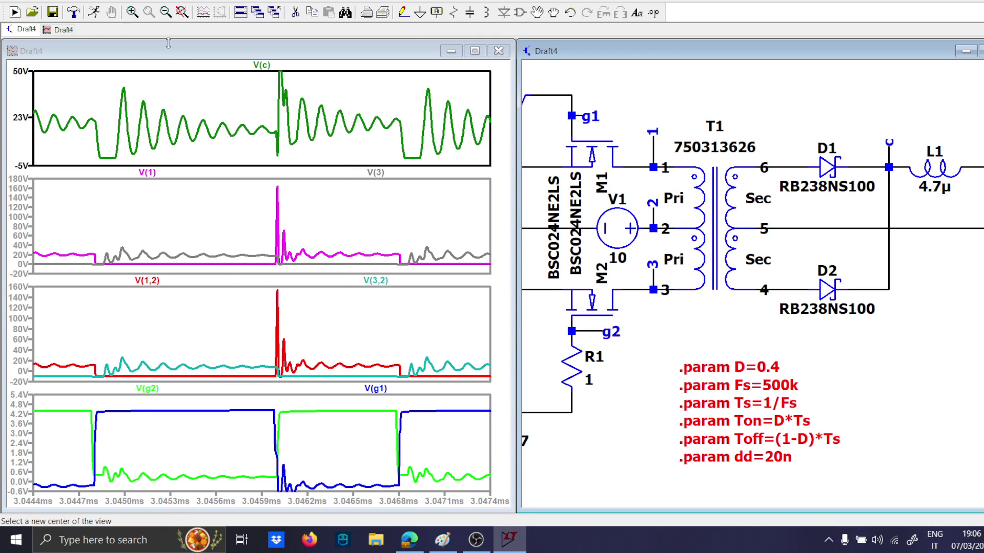
pyautogui.scroll(-5, 181, 104)
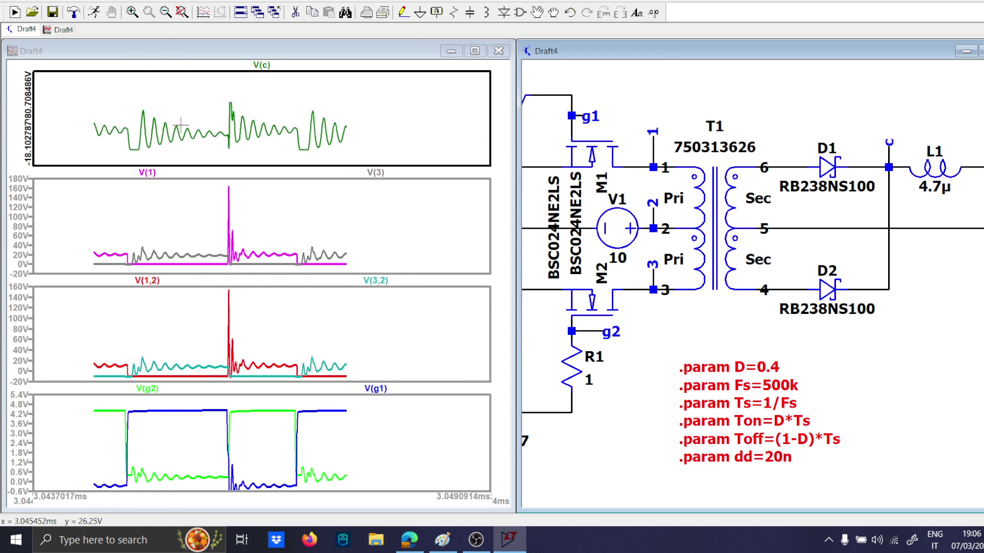
pyautogui.scroll(-3, 175, 134)
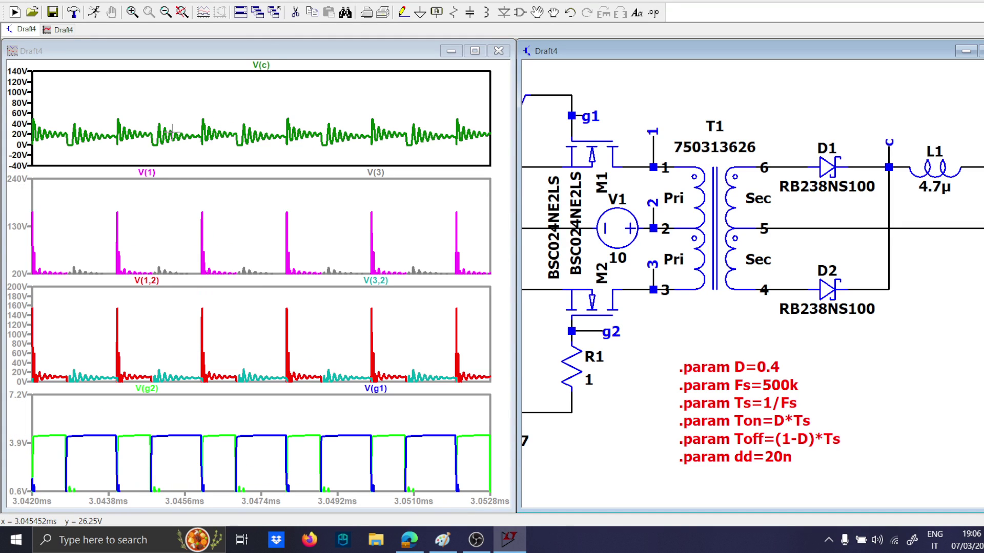
pyautogui.scroll(3, 174, 134)
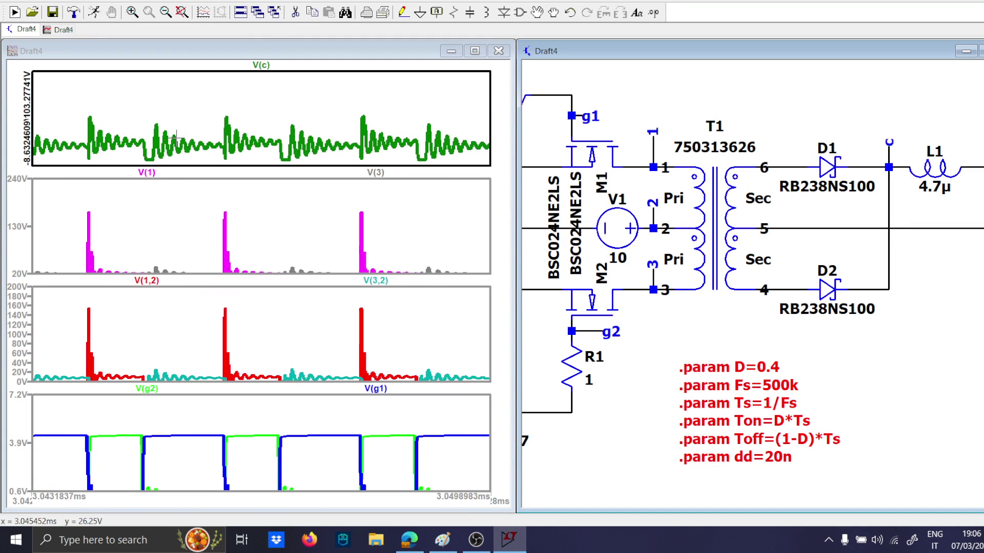
pyautogui.click(197, 116)
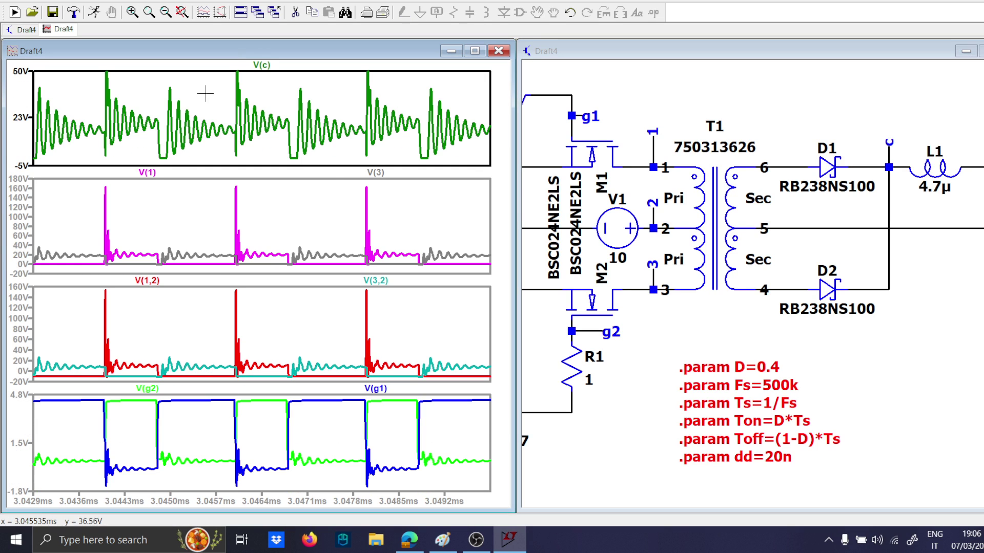
# Add a fifth plot pane and plot the output voltage V(out) at the L1–C1 node in it.
pyautogui.rightClick(205, 94)
pyautogui.click(253, 156)
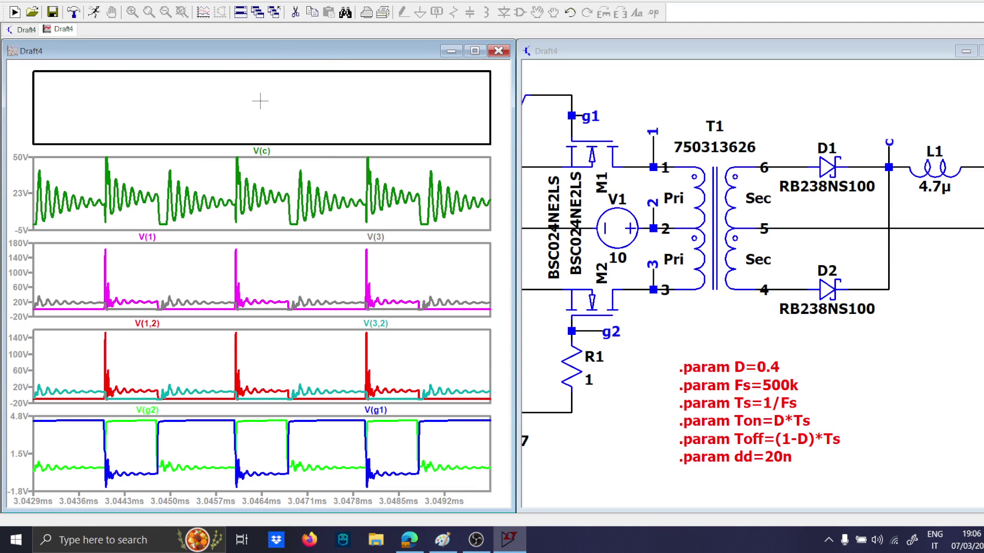
pyautogui.scroll(-1, 763, 197)
pyautogui.moveTo(900, 272); pyautogui.dragTo(665, 281)
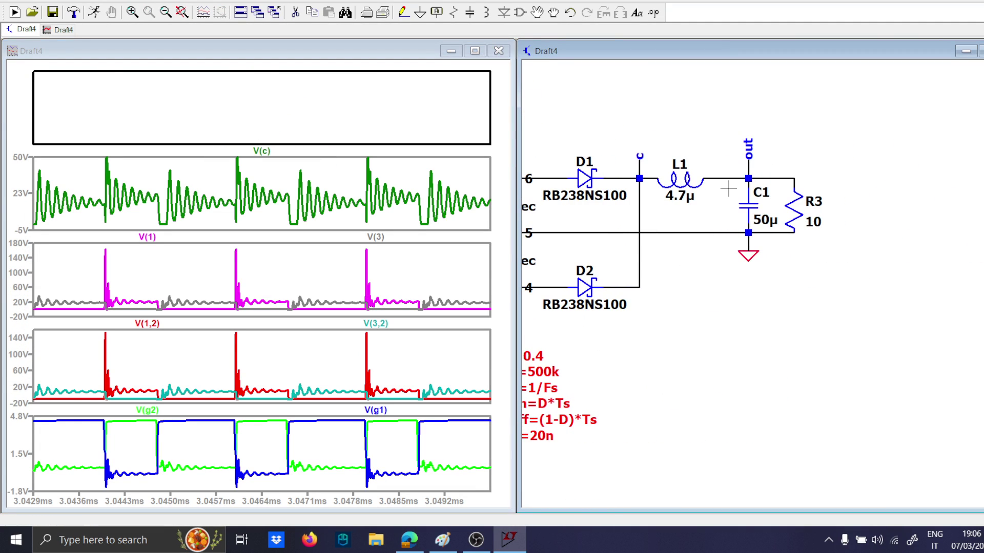
pyautogui.click(749, 170)
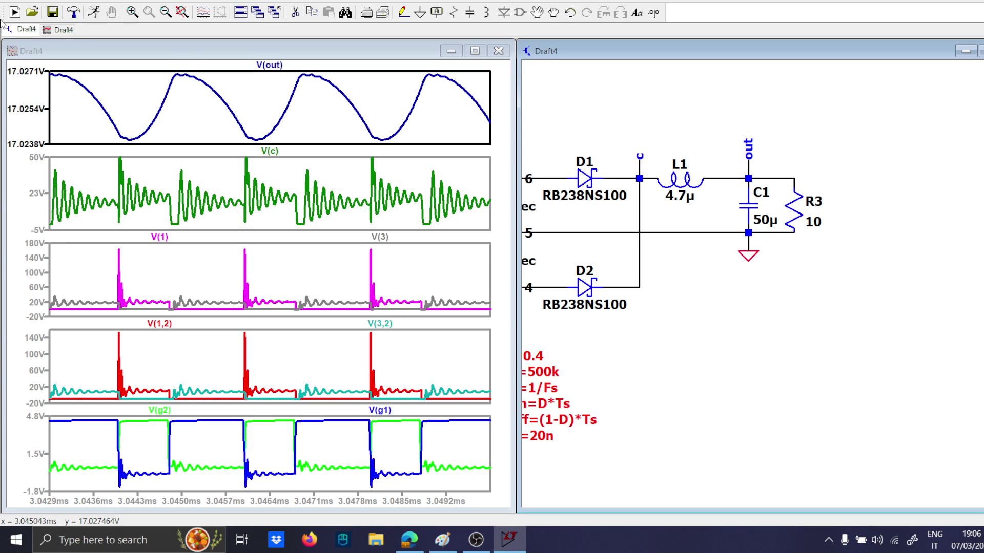
# Compute the FFT of V(out) over the extent of the simulation data, examine the spectrum and close it.
pyautogui.scroll(-3, 666, 246)
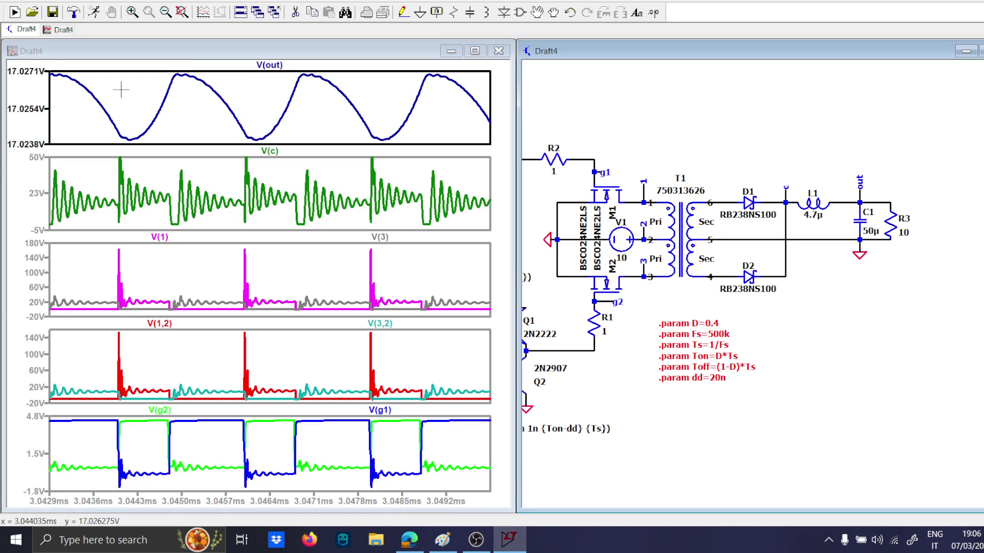
pyautogui.rightClick(270, 65)
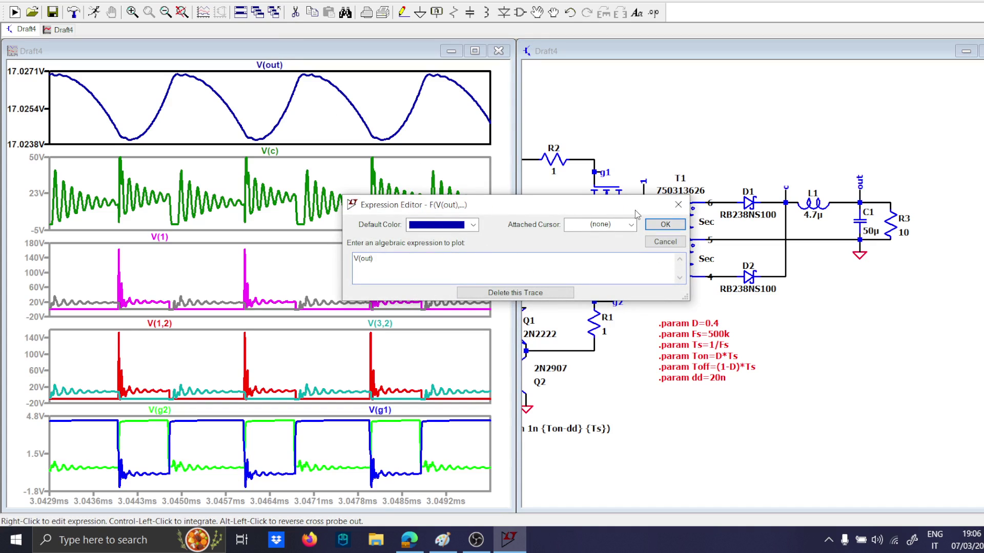
pyautogui.click(669, 205)
pyautogui.rightClick(263, 101)
pyautogui.moveTo(351, 229)
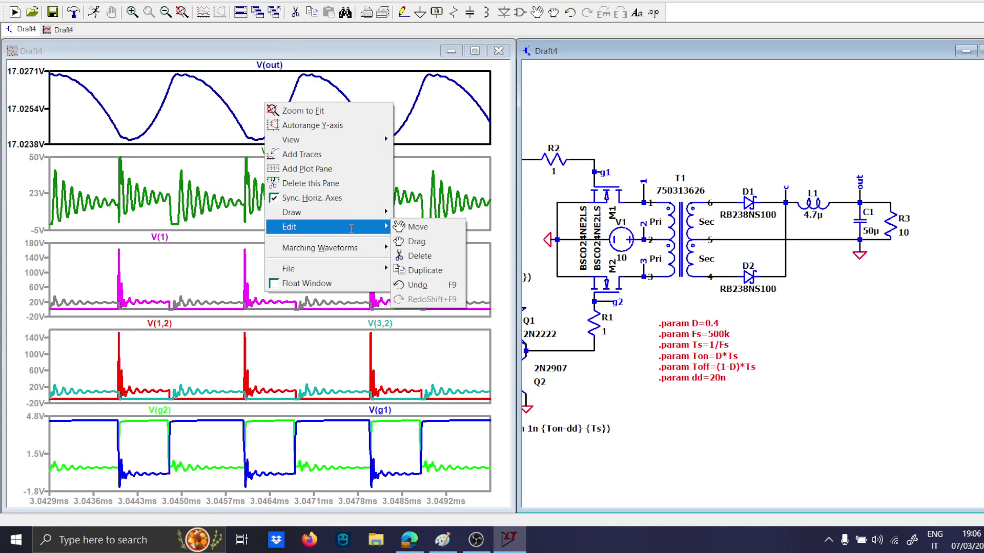
pyautogui.moveTo(308, 140)
pyautogui.click(420, 239)
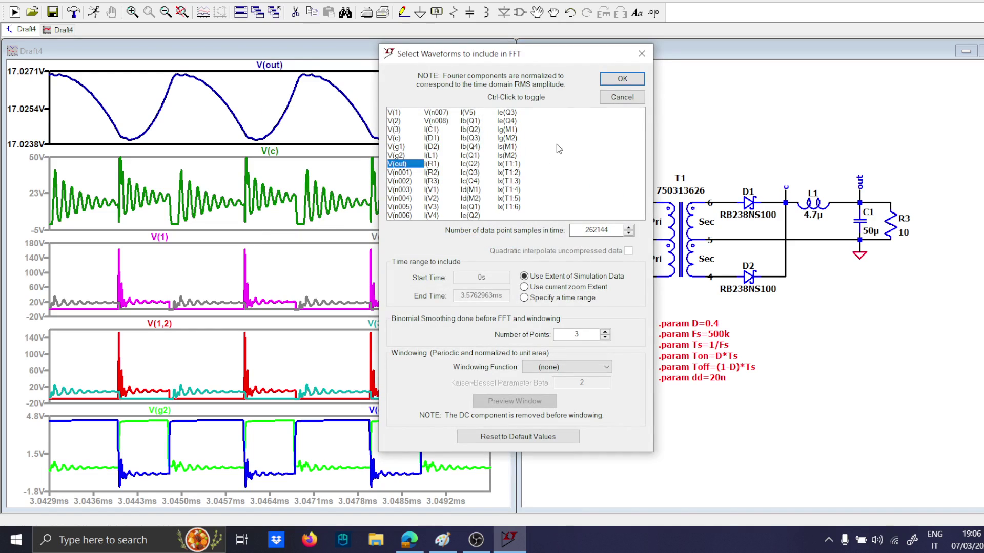
pyautogui.click(610, 80)
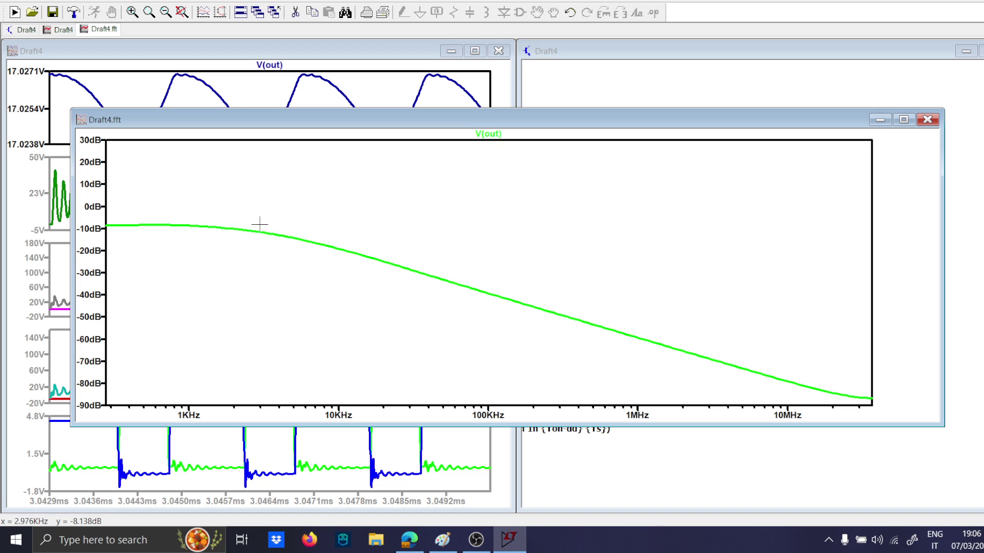
pyautogui.click(929, 124)
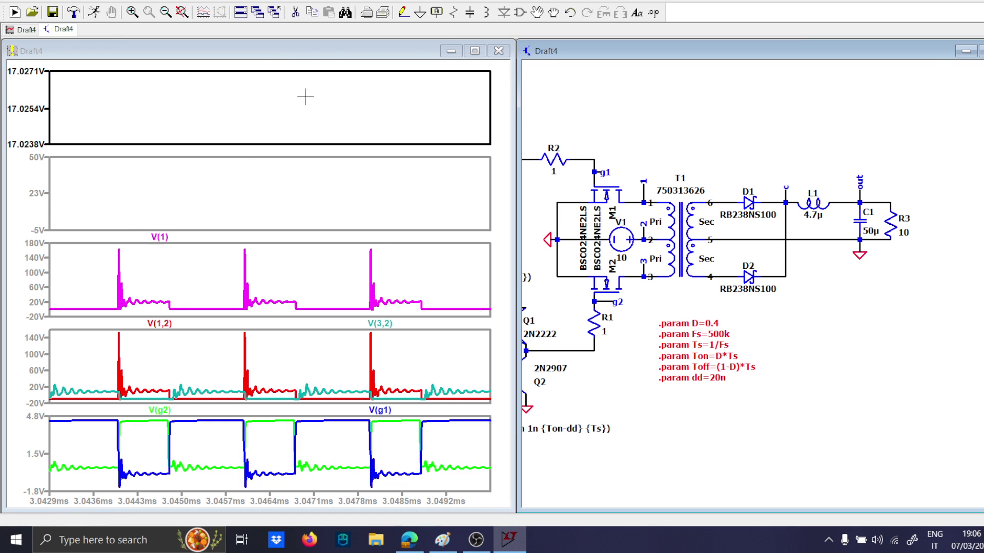
# Compute the FFT of V(out) over the current zoom extent and fit the whole spectrum in its window.
pyautogui.rightClick(279, 97)
pyautogui.moveTo(353, 134)
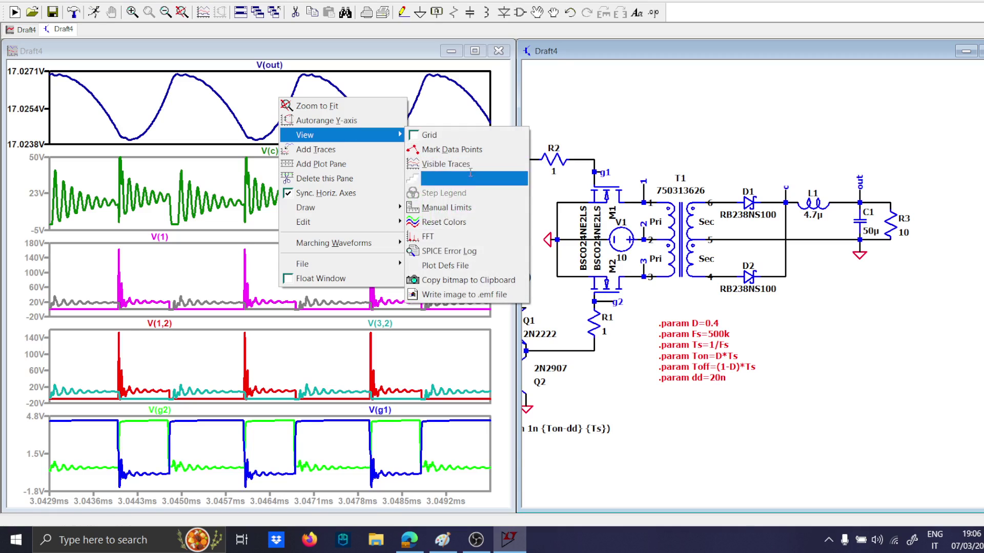
pyautogui.click(474, 236)
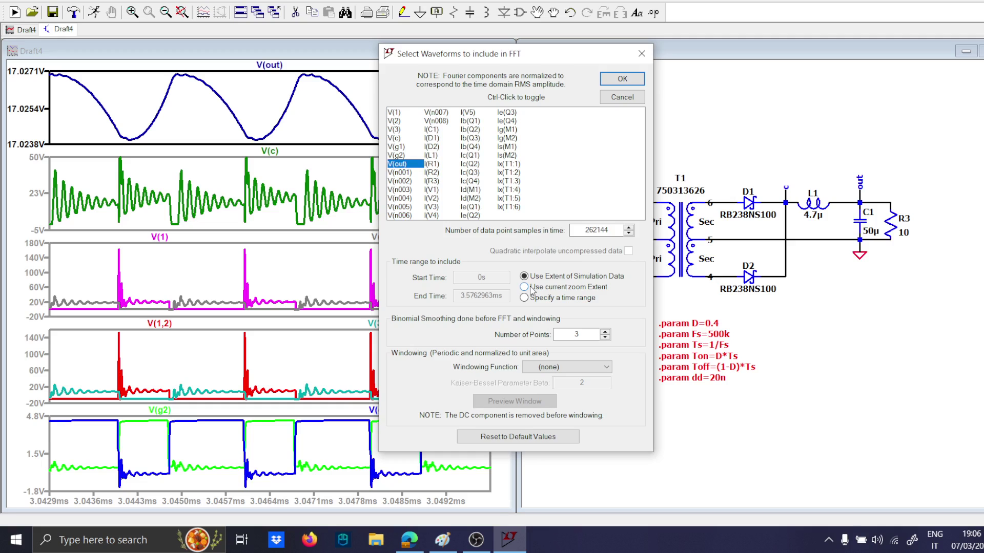
pyautogui.click(619, 79)
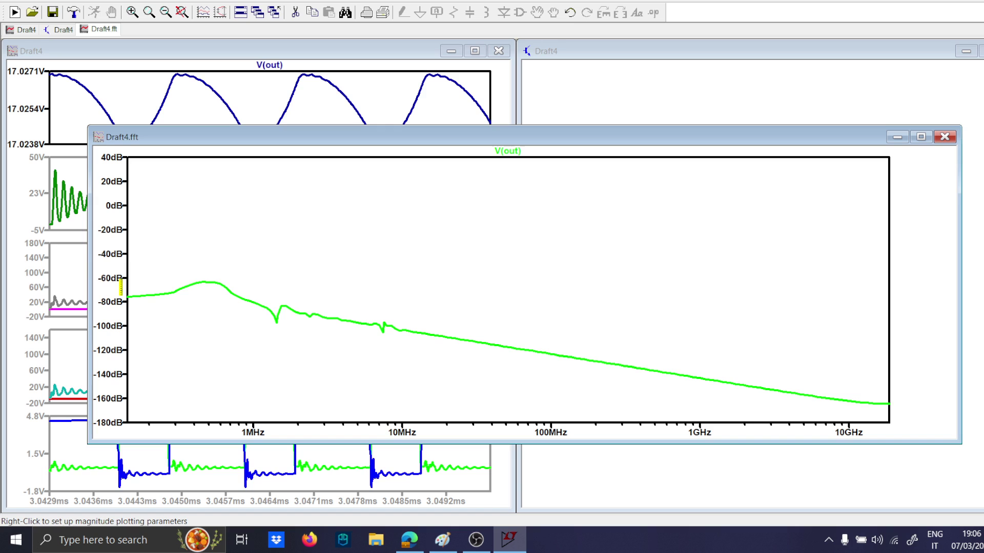
pyautogui.rightClick(186, 262)
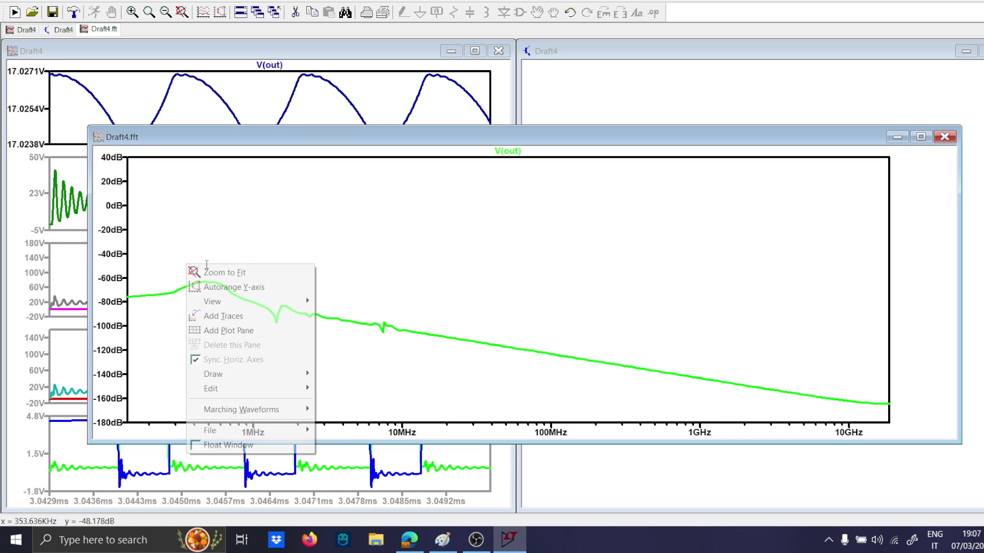
pyautogui.click(207, 272)
# Switch the V(out) spectrum's magnitude axis to linear and zoom it to about -80 to 800 µV.
pyautogui.rightClick(114, 293)
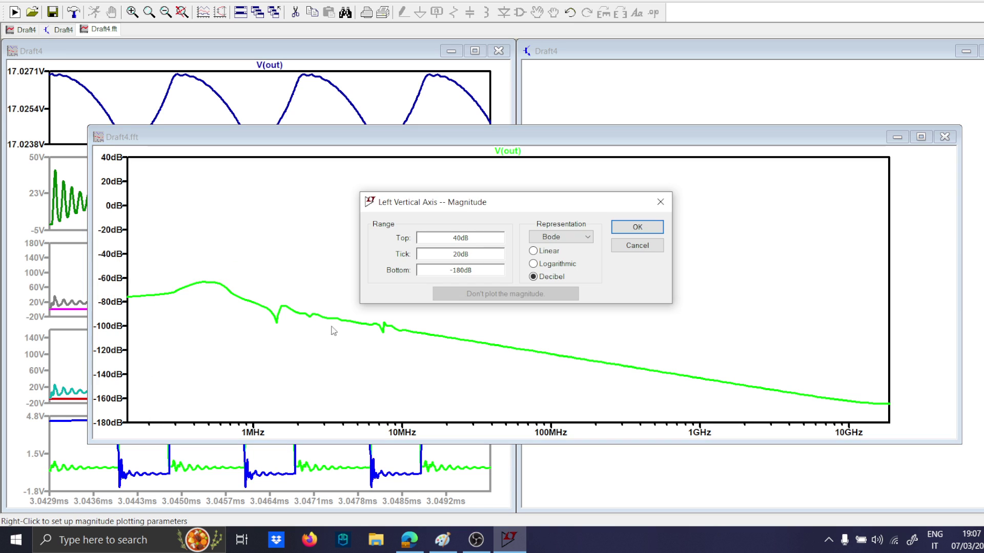
pyautogui.click(550, 254)
pyautogui.press('Return')
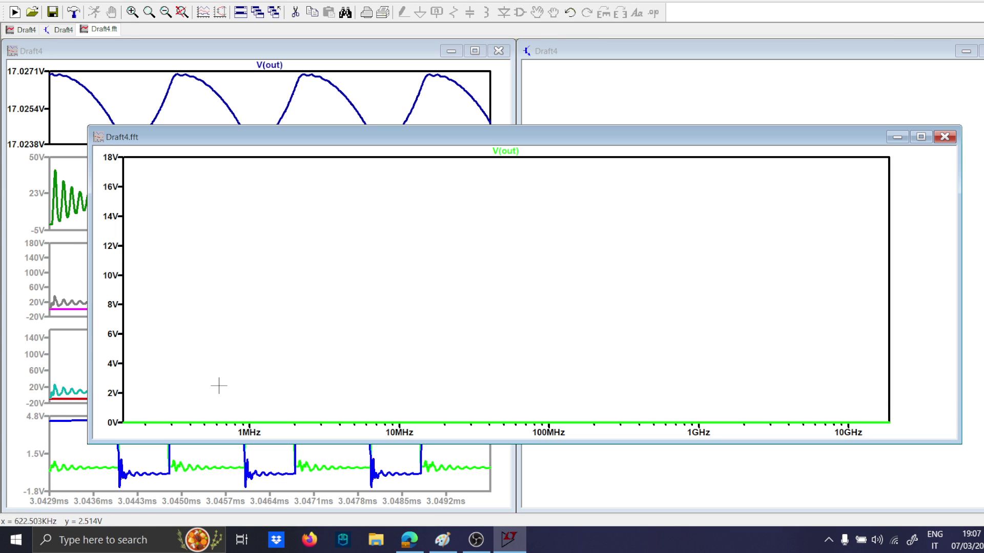
pyautogui.rightClick(235, 359)
pyautogui.press('Escape')
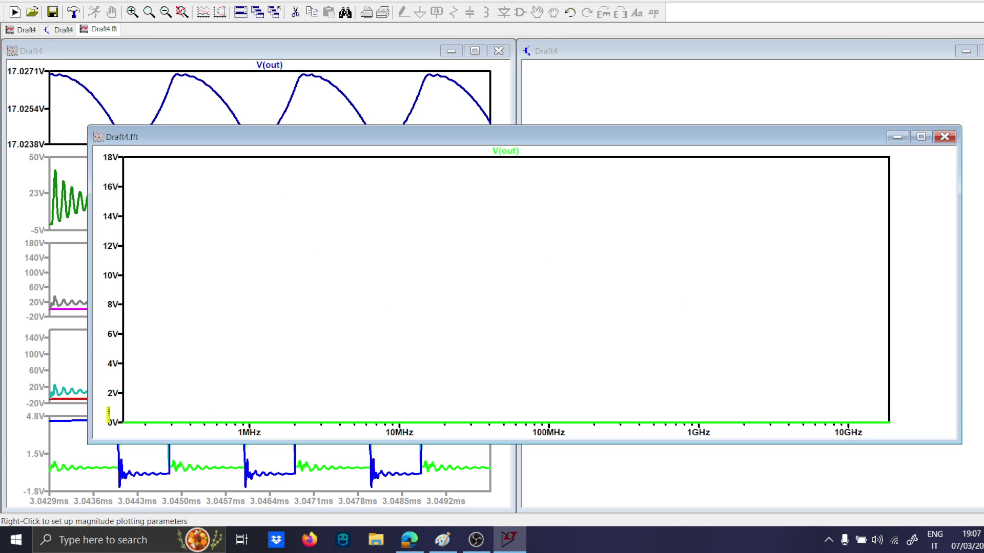
pyautogui.moveTo(108, 411); pyautogui.dragTo(912, 433)
pyautogui.moveTo(126, 291); pyautogui.dragTo(800, 310)
pyautogui.moveTo(125, 282); pyautogui.dragTo(838, 326)
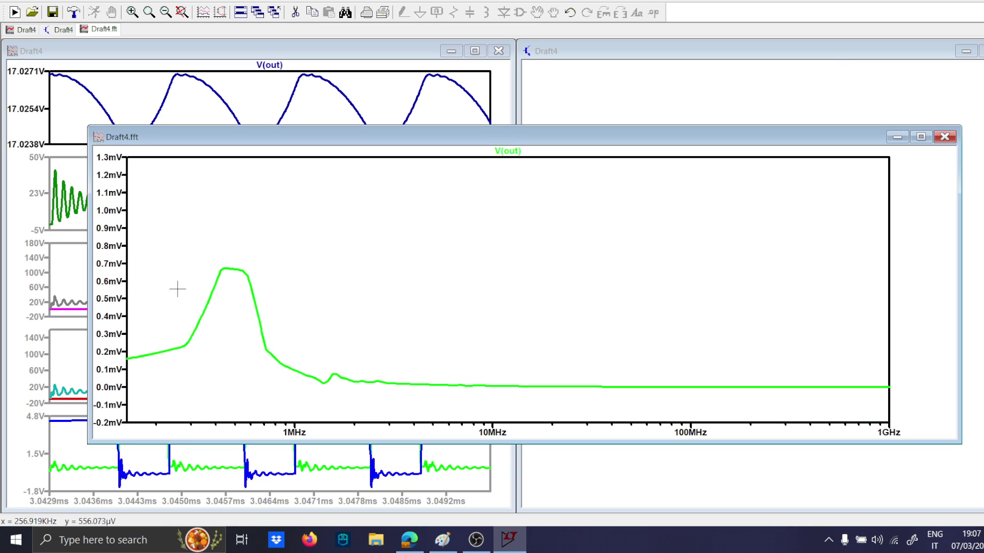
pyautogui.moveTo(128, 257); pyautogui.dragTo(892, 395)
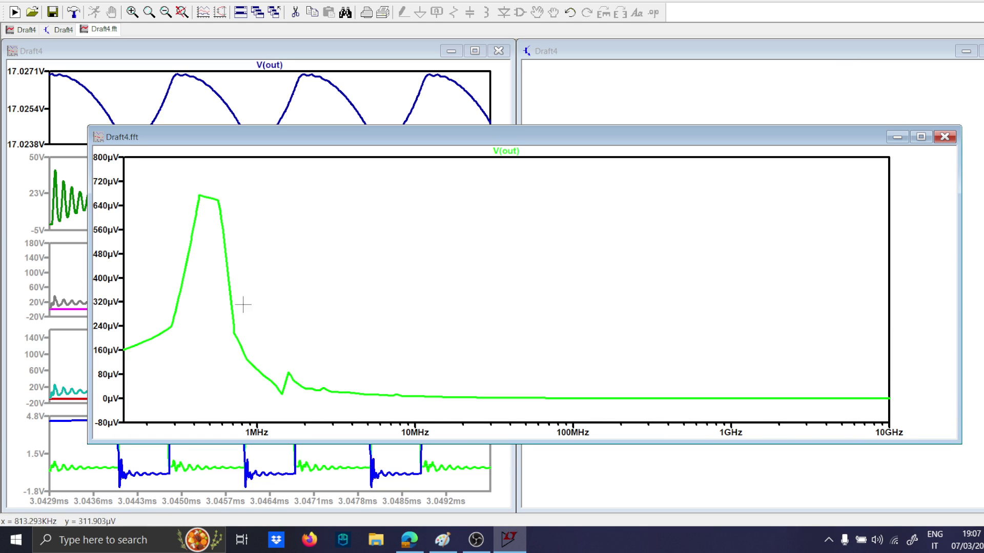
# Label the V(out) spectrum's main peak at about 459 kHz using a cursor and close the FFT plot.
pyautogui.click(506, 153)
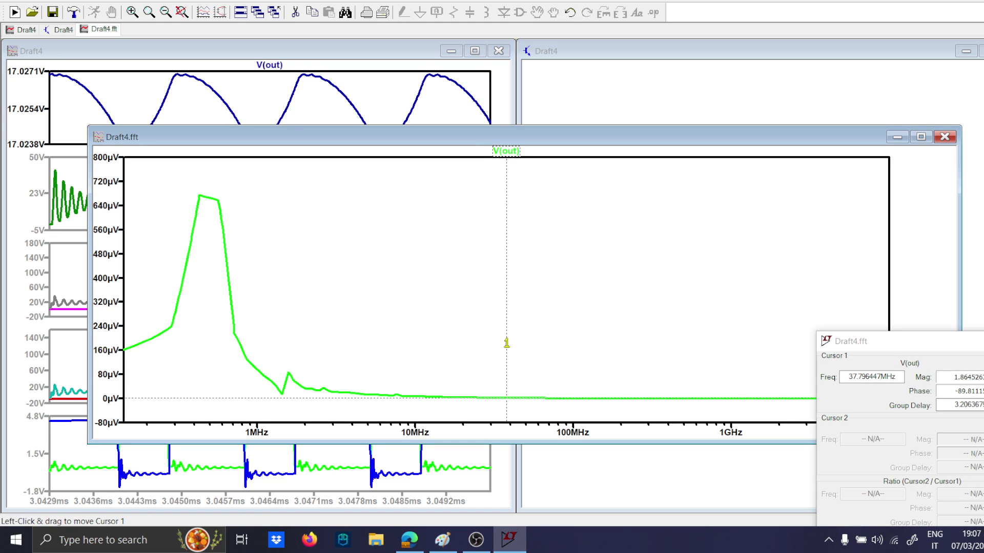
pyautogui.moveTo(506, 343); pyautogui.dragTo(250, 248)
pyautogui.press('l')
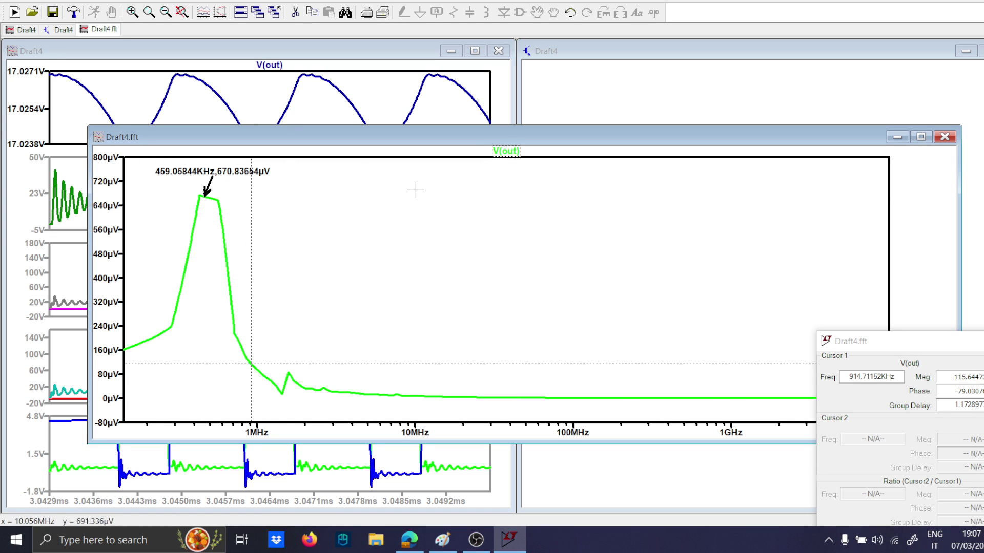
pyautogui.click(983, 341)
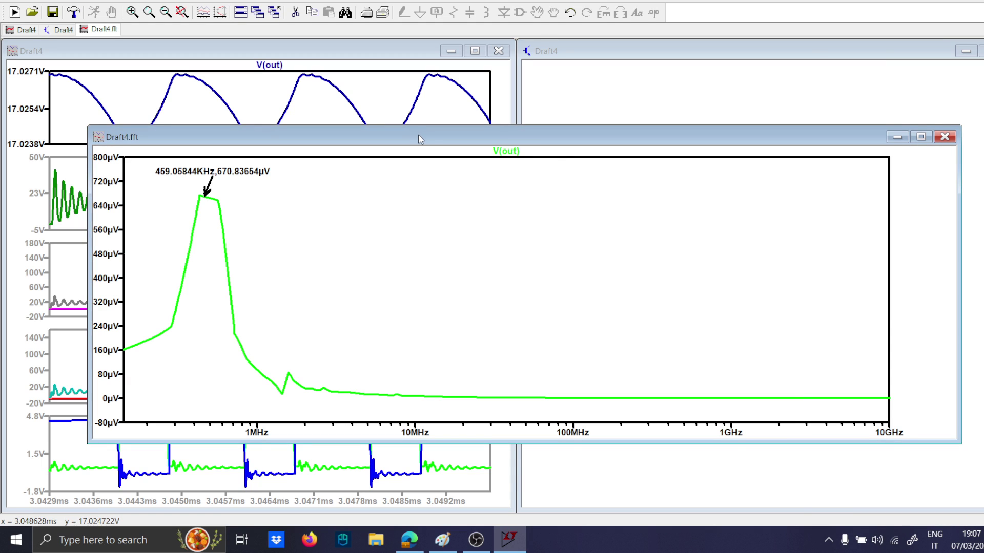
pyautogui.moveTo(418, 135); pyautogui.dragTo(396, 156)
pyautogui.click(921, 156)
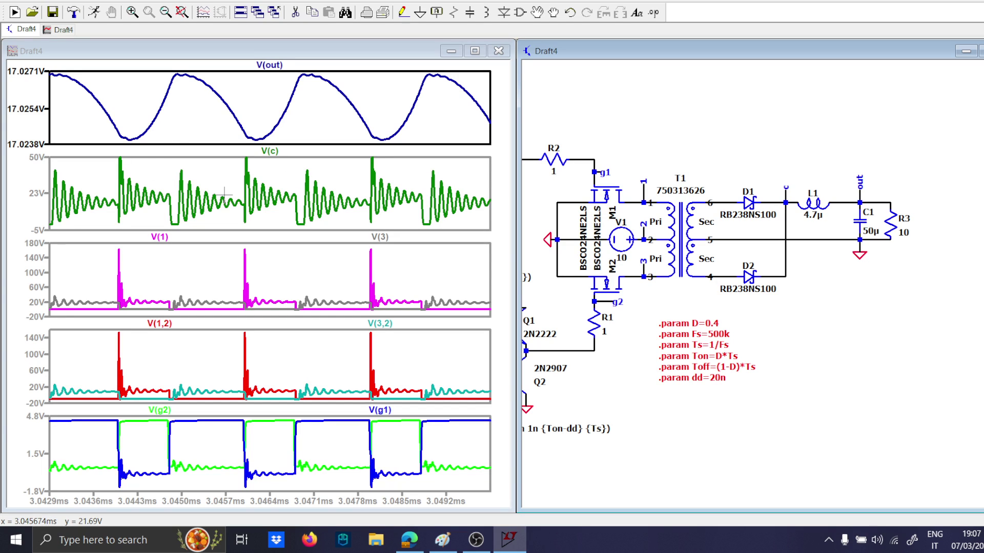
# Set the transformer primary's supply source V1 to 50 V.
pyautogui.scroll(3, 883, 243)
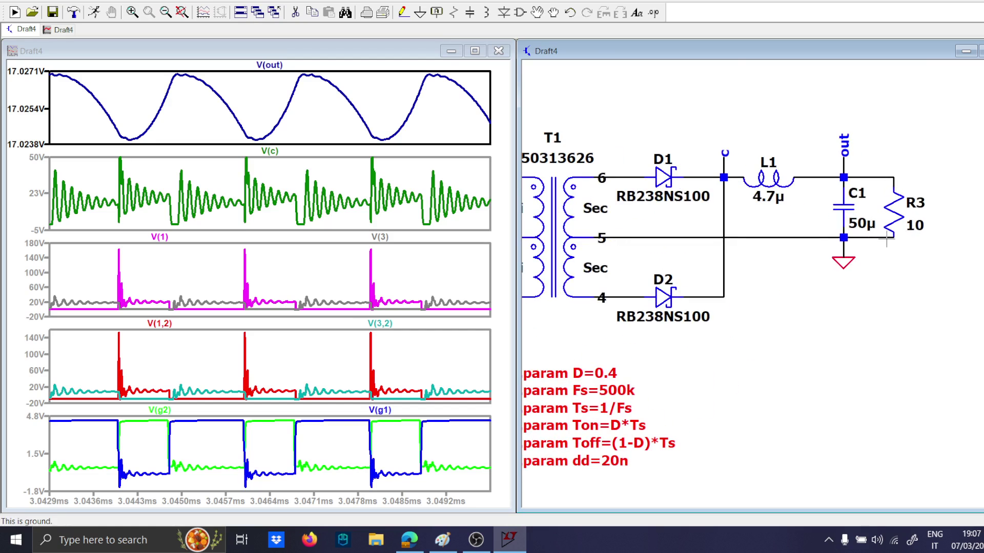
pyautogui.scroll(-3, 880, 234)
pyautogui.moveTo(765, 289); pyautogui.dragTo(875, 287)
pyautogui.scroll(2, 648, 248)
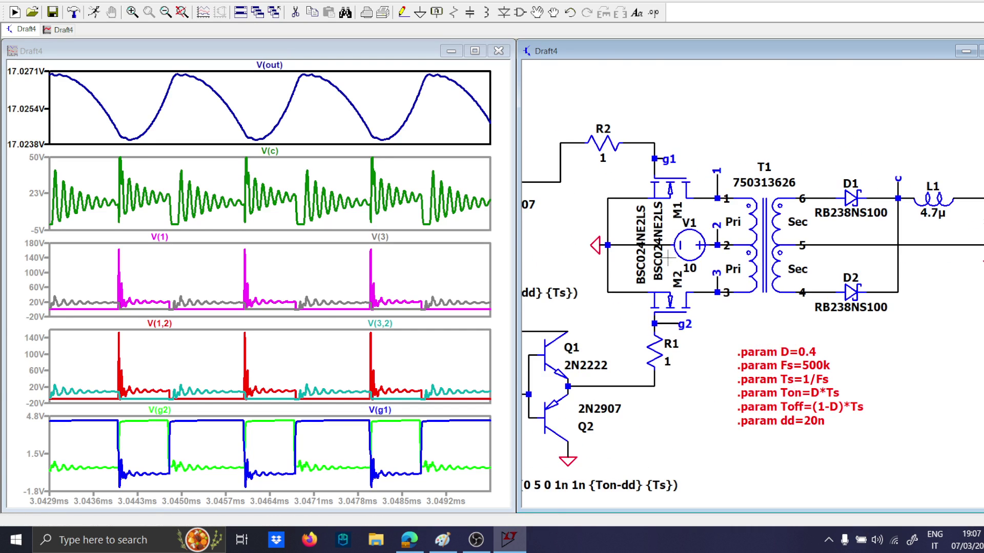
pyautogui.rightClick(688, 268)
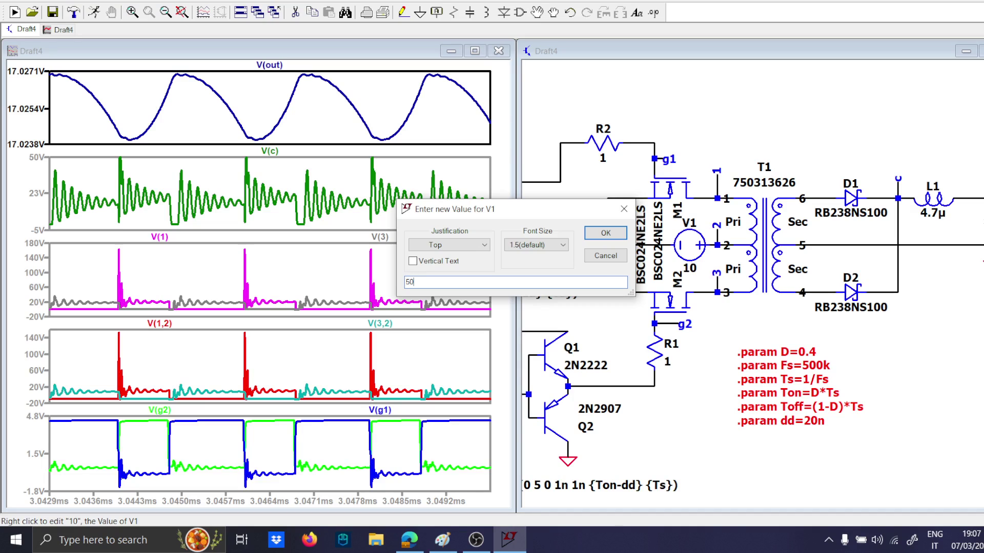
pyautogui.press('Return')
# Set the dead-time parameter dd to 30n.
pyautogui.scroll(-1, 688, 251)
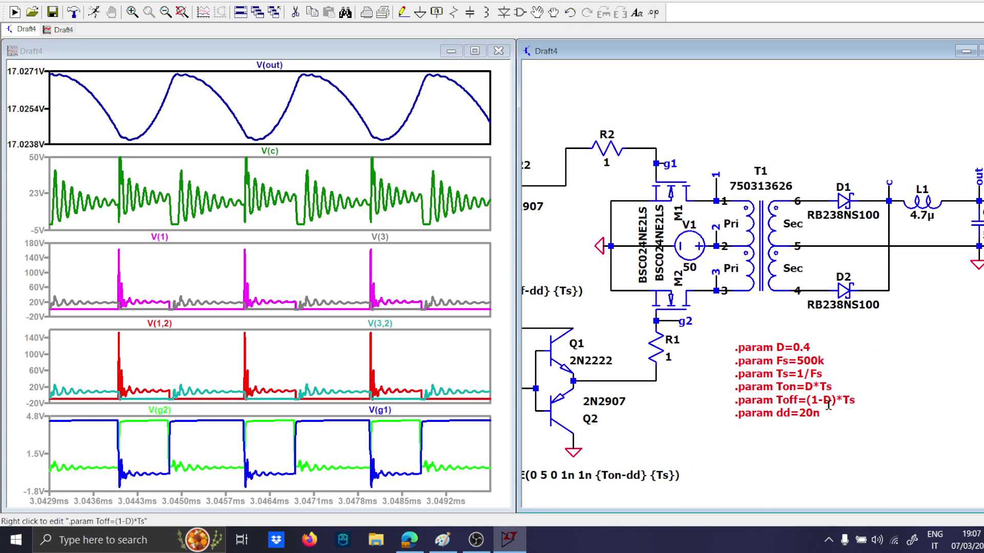
pyautogui.rightClick(807, 415)
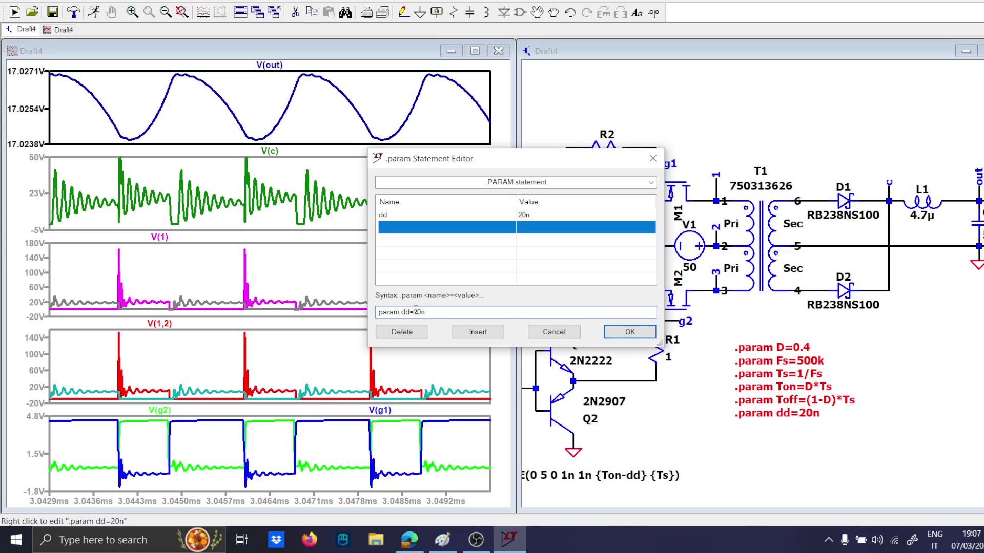
pyautogui.press('Return')
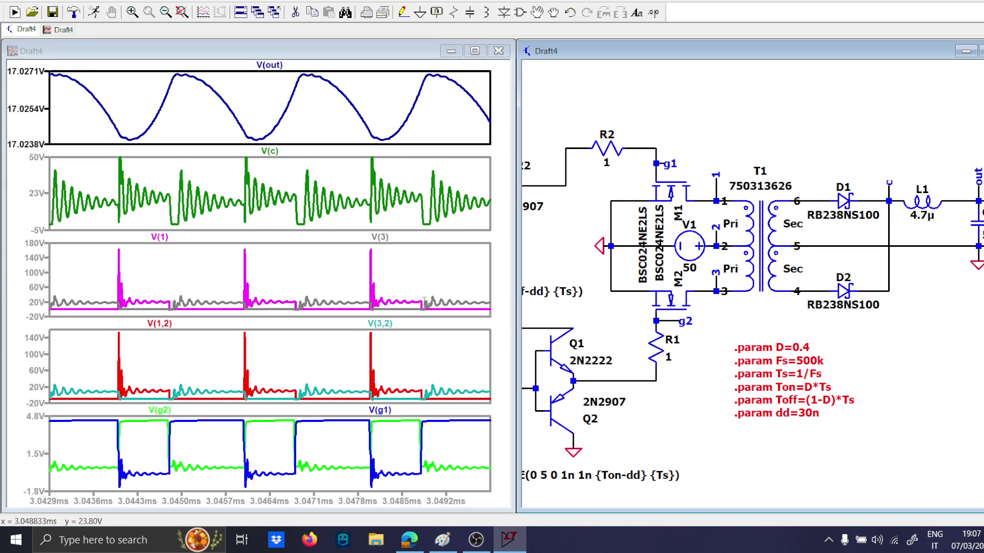
# Set the load resistor R3 to 2 ohms.
pyautogui.moveTo(956, 293); pyautogui.dragTo(825, 322)
pyautogui.scroll(1, 836, 292)
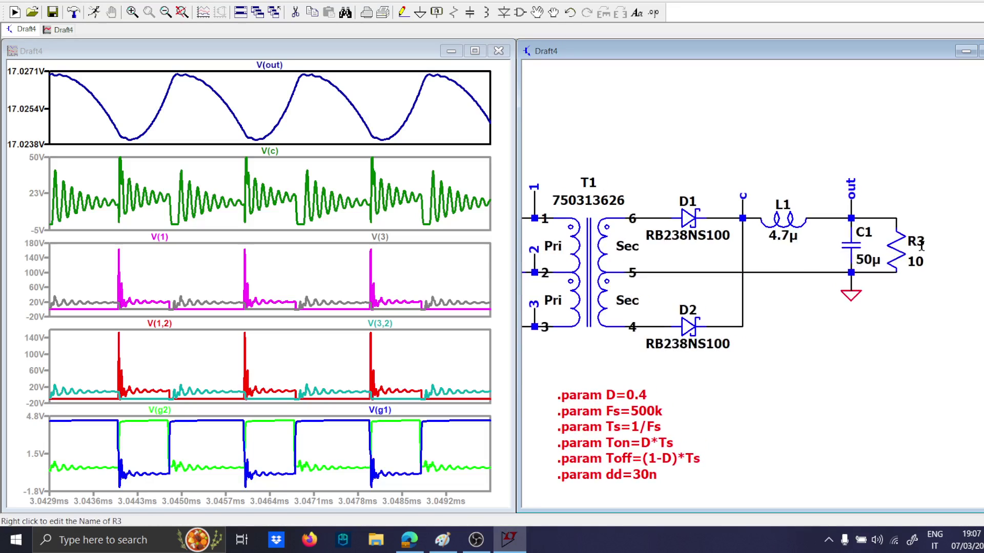
pyautogui.rightClick(921, 259)
pyautogui.write('2')
pyautogui.press('Return')
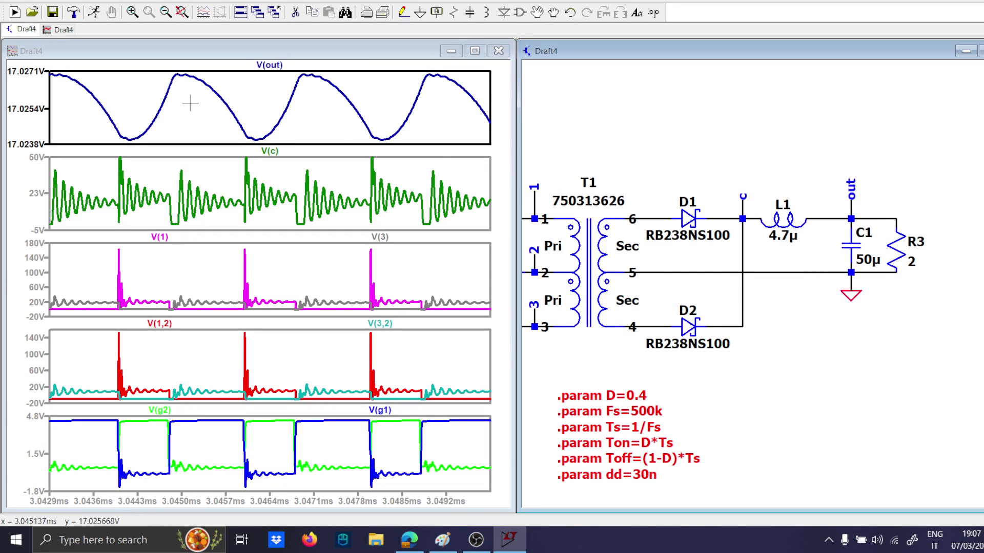
# Set the transient analysis stop time to 2m.
pyautogui.scroll(-1, 669, 446)
pyautogui.moveTo(538, 455); pyautogui.dragTo(811, 424)
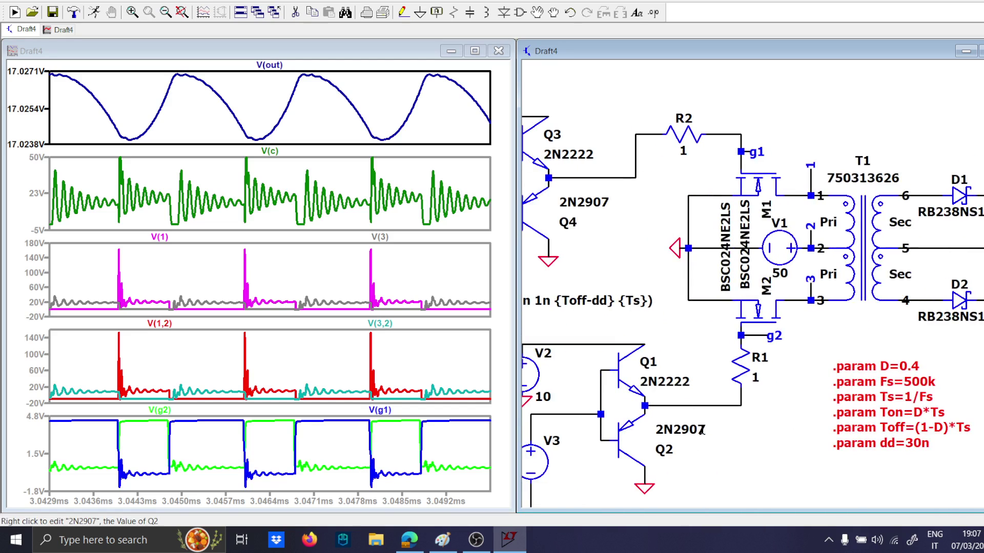
pyautogui.moveTo(535, 488); pyautogui.dragTo(694, 401)
pyautogui.rightClick(609, 441)
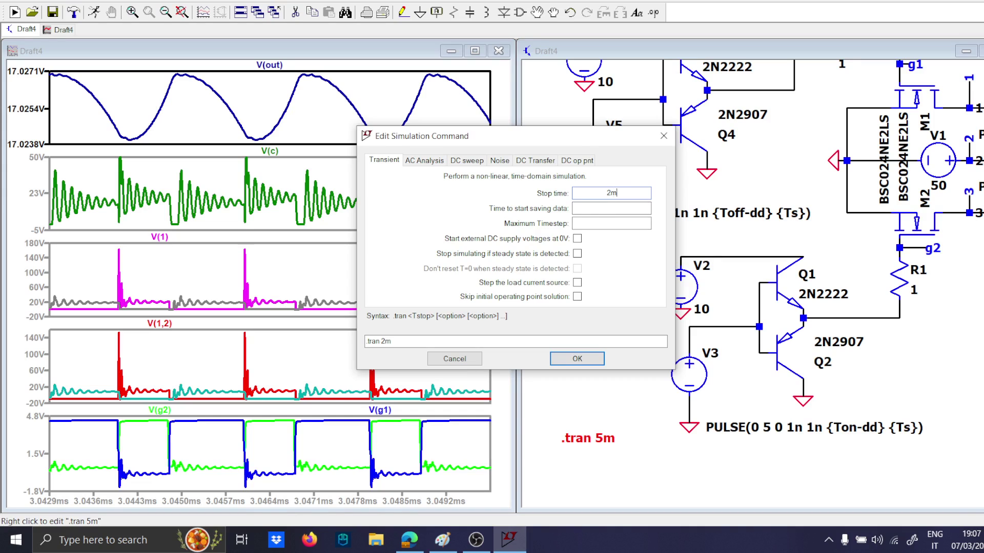
pyautogui.press('Return')
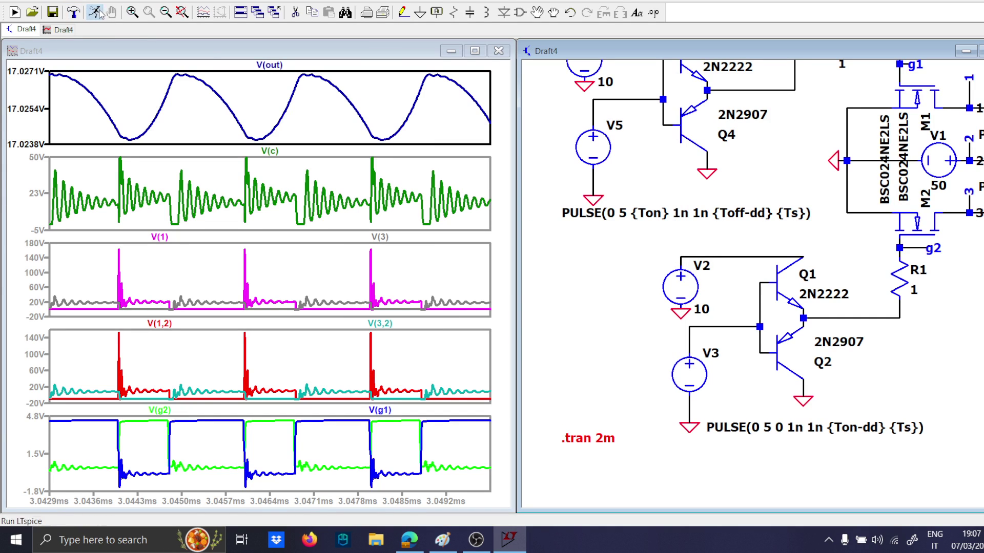
# Run the transient simulation and halt it at about 0.87 ms.
pyautogui.click(100, 13)
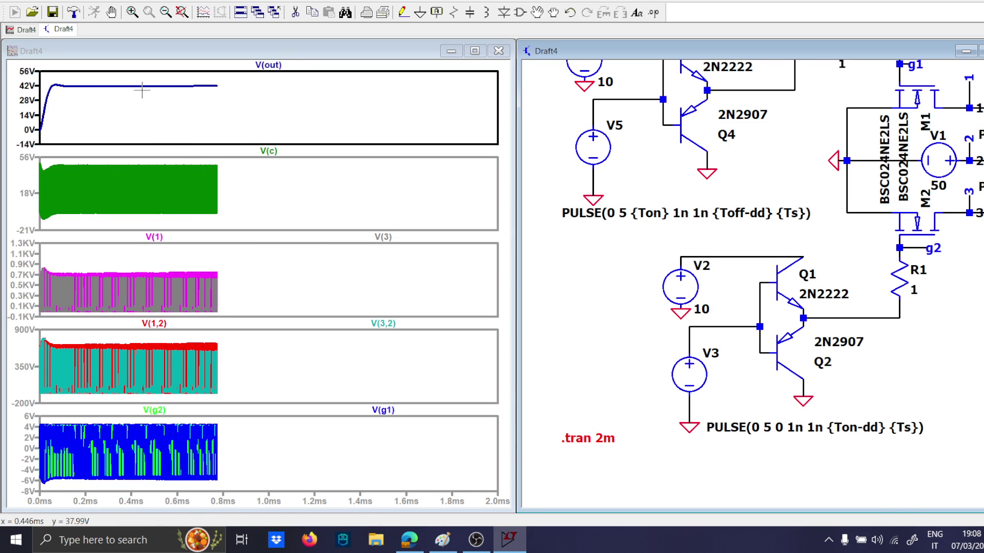
pyautogui.click(110, 12)
pyautogui.click(94, 12)
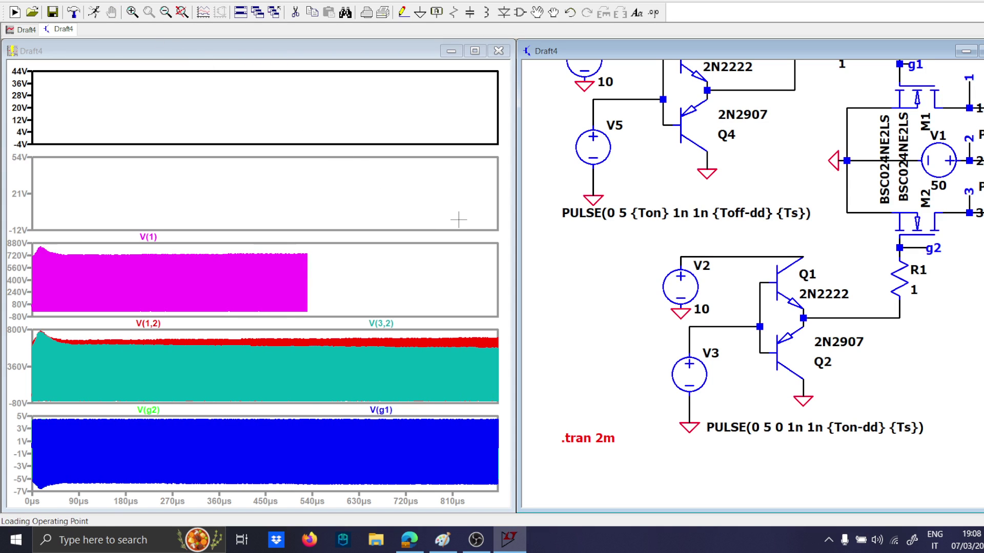
# Zoom all waveforms in to about 868.5–871.8 µs to examine the rectified voltage V(c) and the switching spikes.
pyautogui.moveTo(476, 226); pyautogui.dragTo(499, 183)
pyautogui.moveTo(190, 225); pyautogui.dragTo(284, 163)
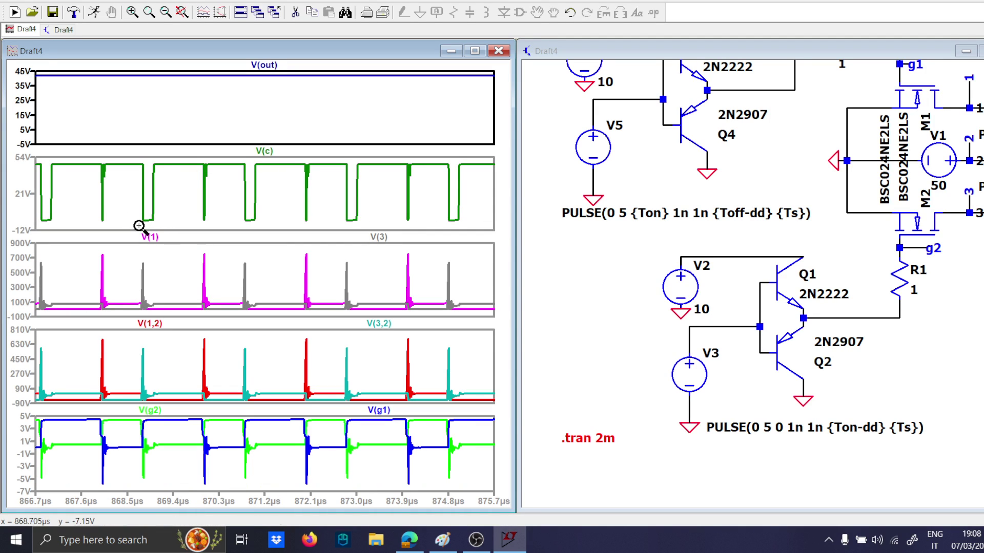
pyautogui.moveTo(139, 226); pyautogui.dragTo(282, 158)
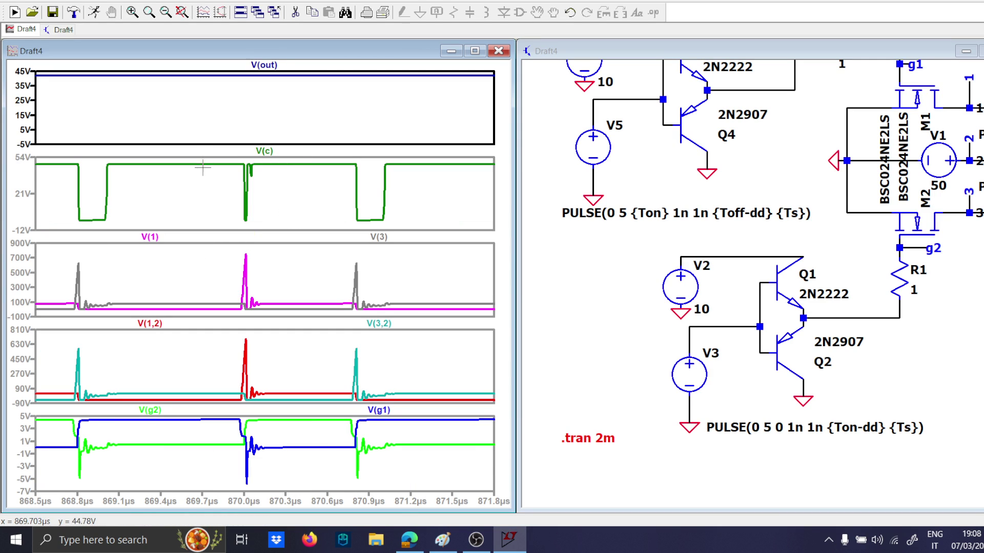
# Fit the plots to the full simulated time and zoom V(out) to about 38.4–47.2 V to examine its settling.
pyautogui.rightClick(98, 97)
pyautogui.click(121, 104)
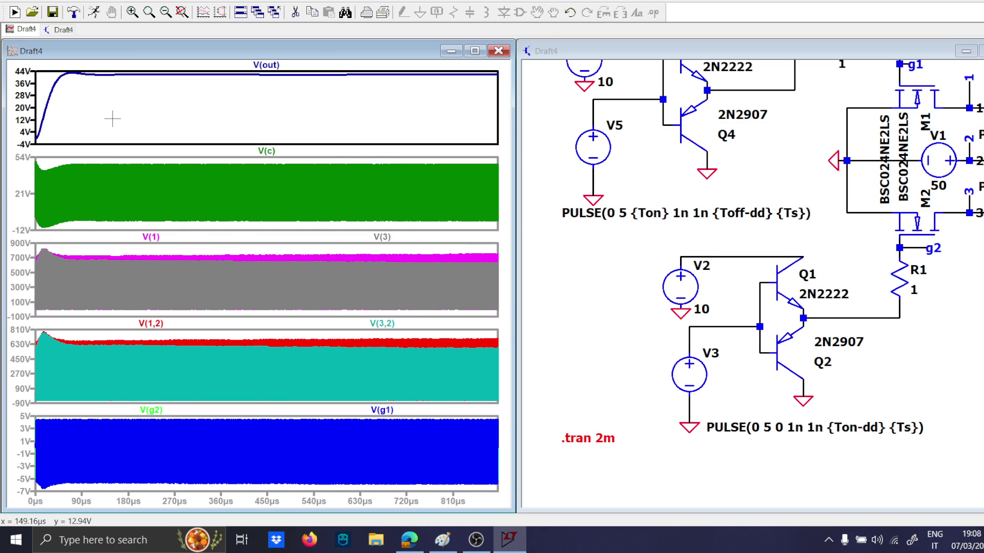
pyautogui.moveTo(61, 80); pyautogui.dragTo(495, 67)
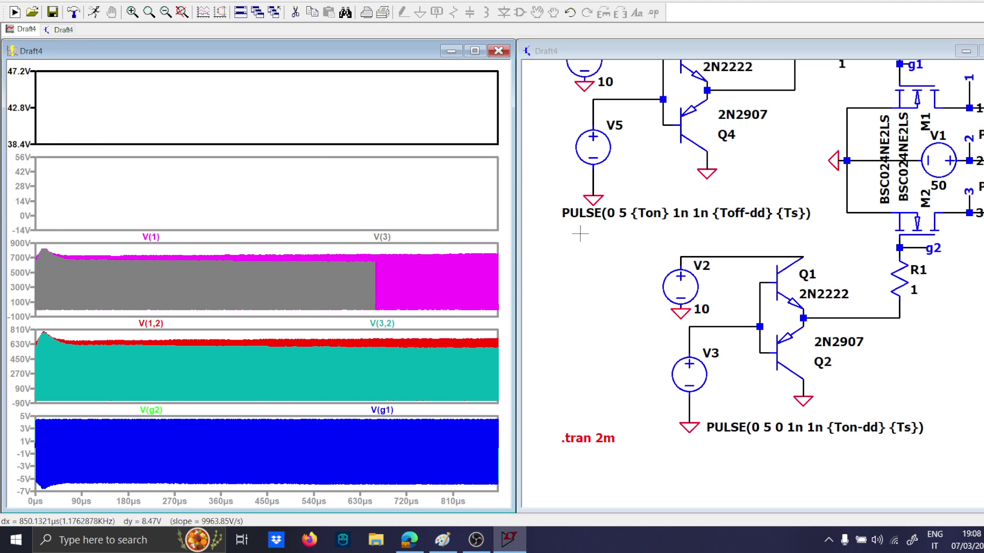
pyautogui.scroll(-3, 614, 267)
pyautogui.moveTo(615, 276); pyautogui.dragTo(593, 295)
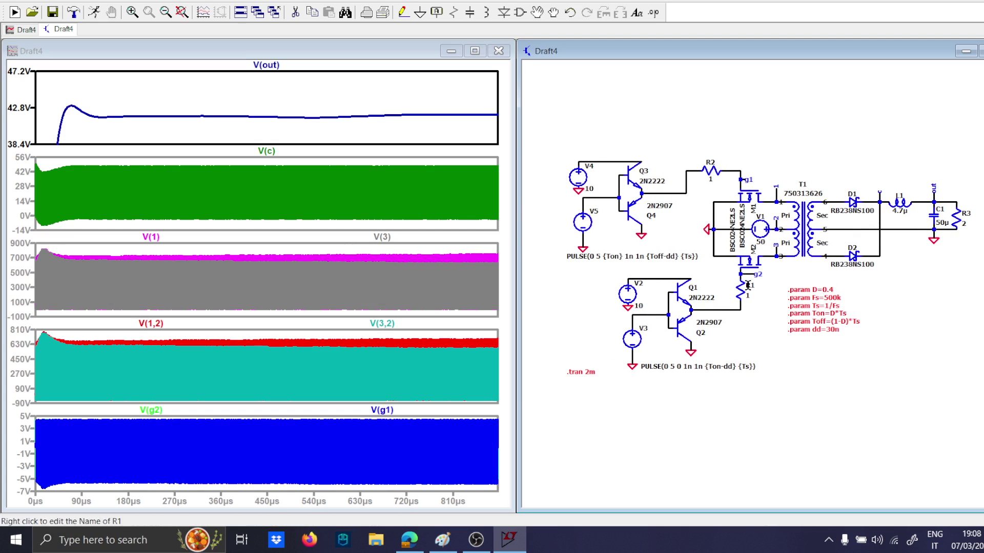
pyautogui.scroll(1, 748, 285)
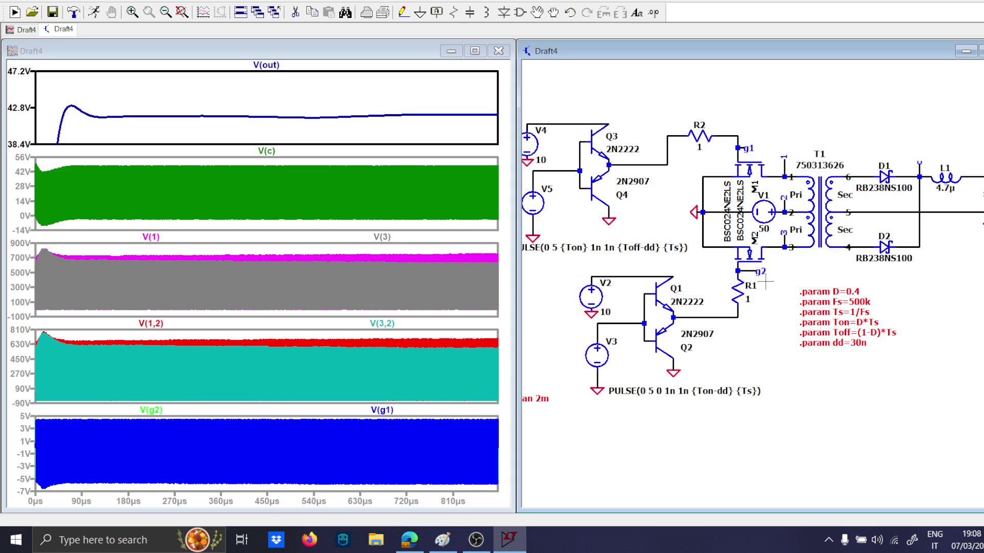
pyautogui.scroll(-3, 761, 281)
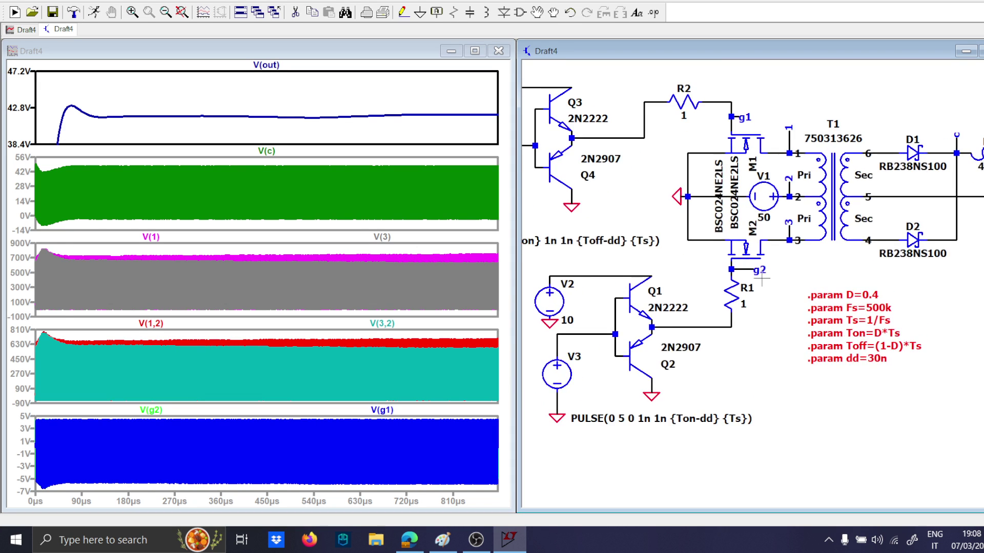